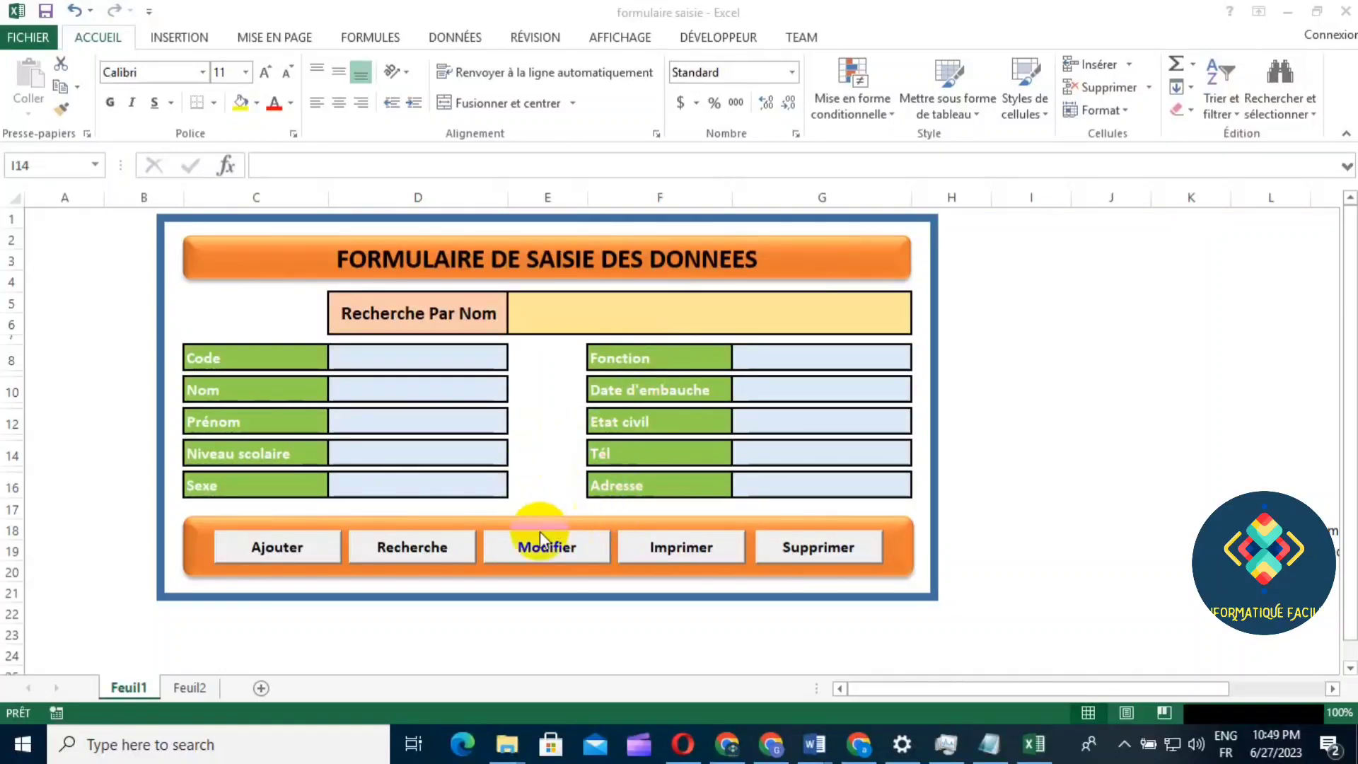
Turn on Mode Création from the DÉVELOPPEUR tab and open the Modifier button's click code
{"action": "left_click", "coordinate": [553, 614]}
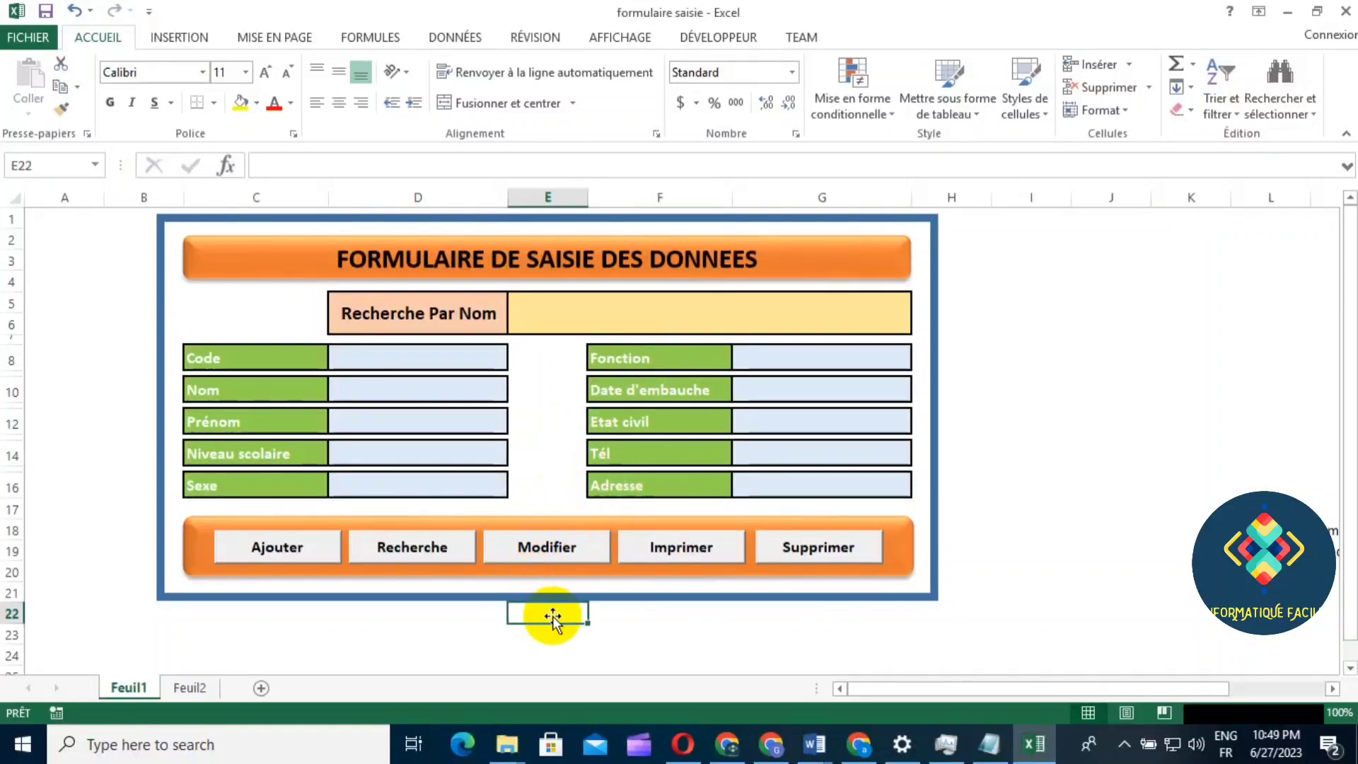
{"action": "left_click", "coordinate": [689, 37]}
{"action": "left_click", "coordinate": [521, 99]}
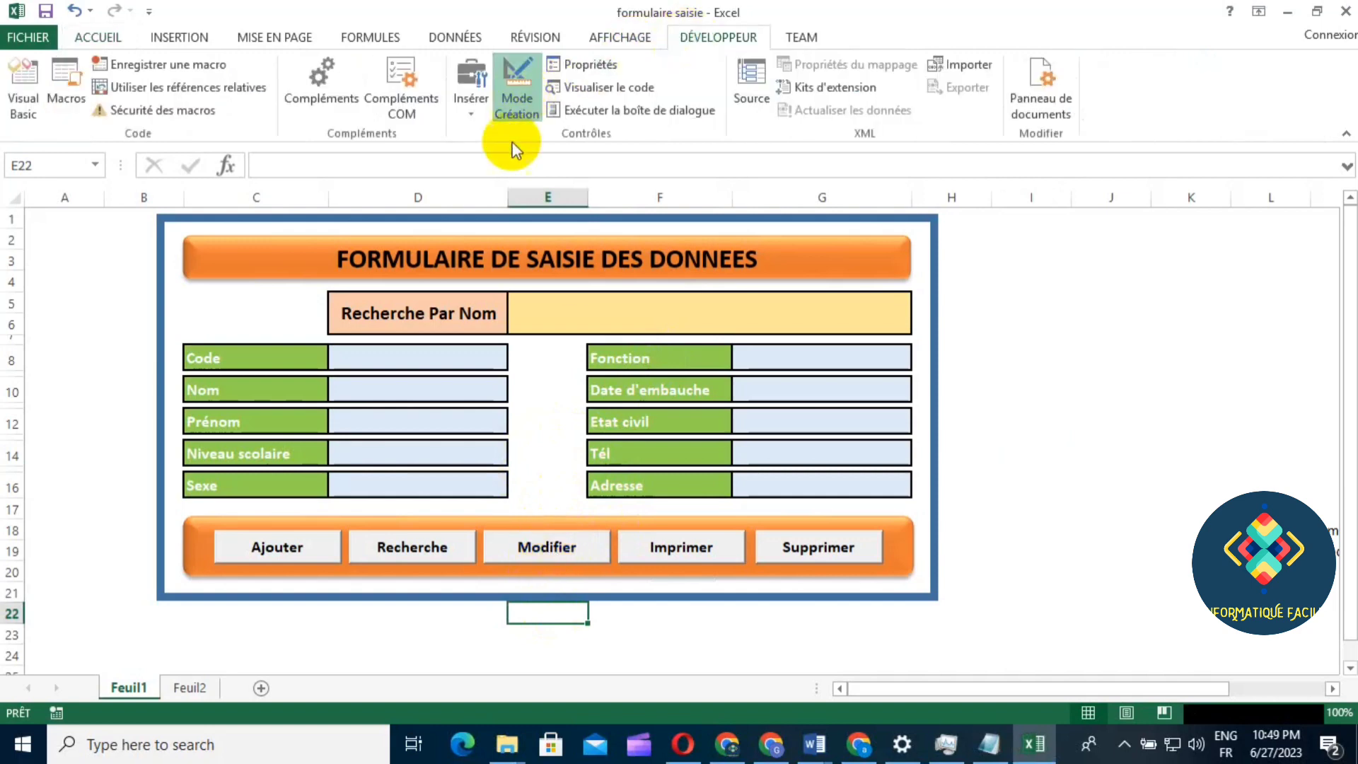
{"action": "left_click", "coordinate": [548, 550]}
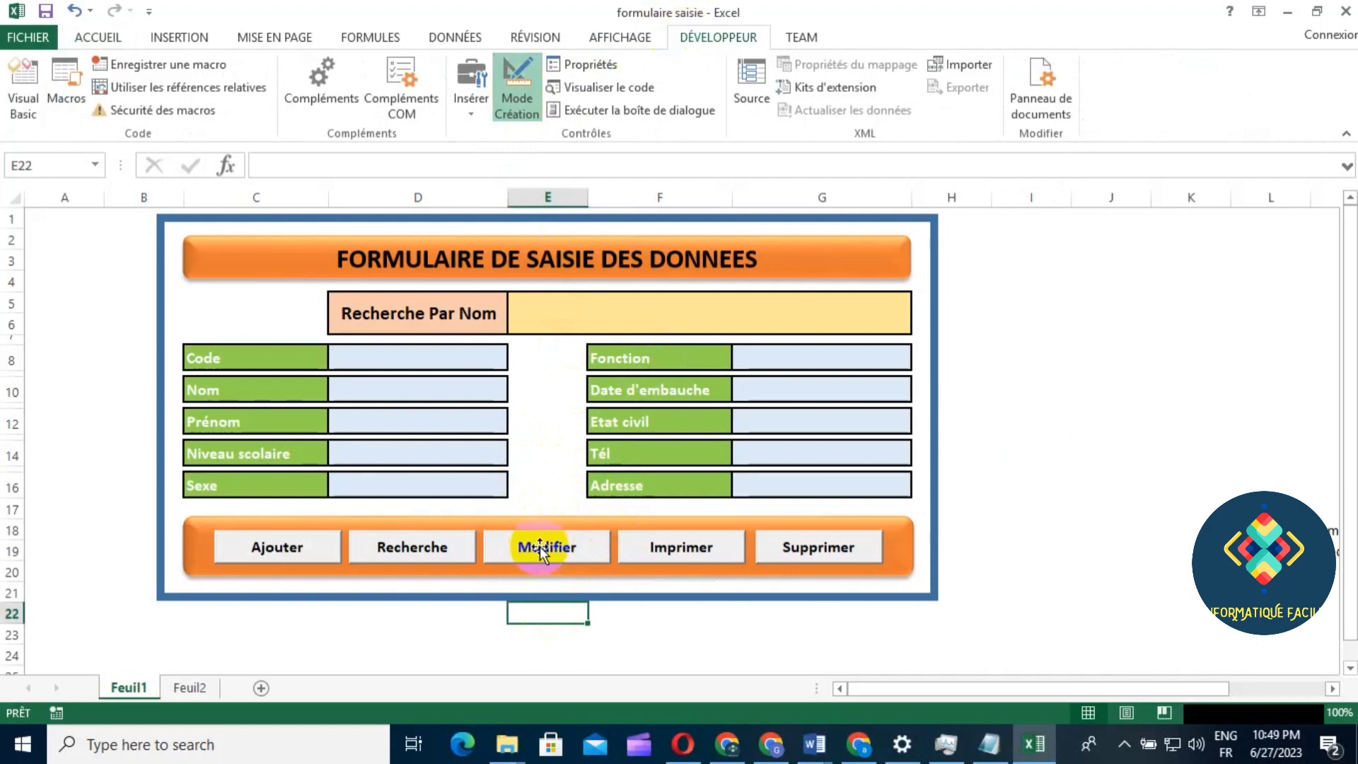
{"action": "double_click", "coordinate": [541, 550]}
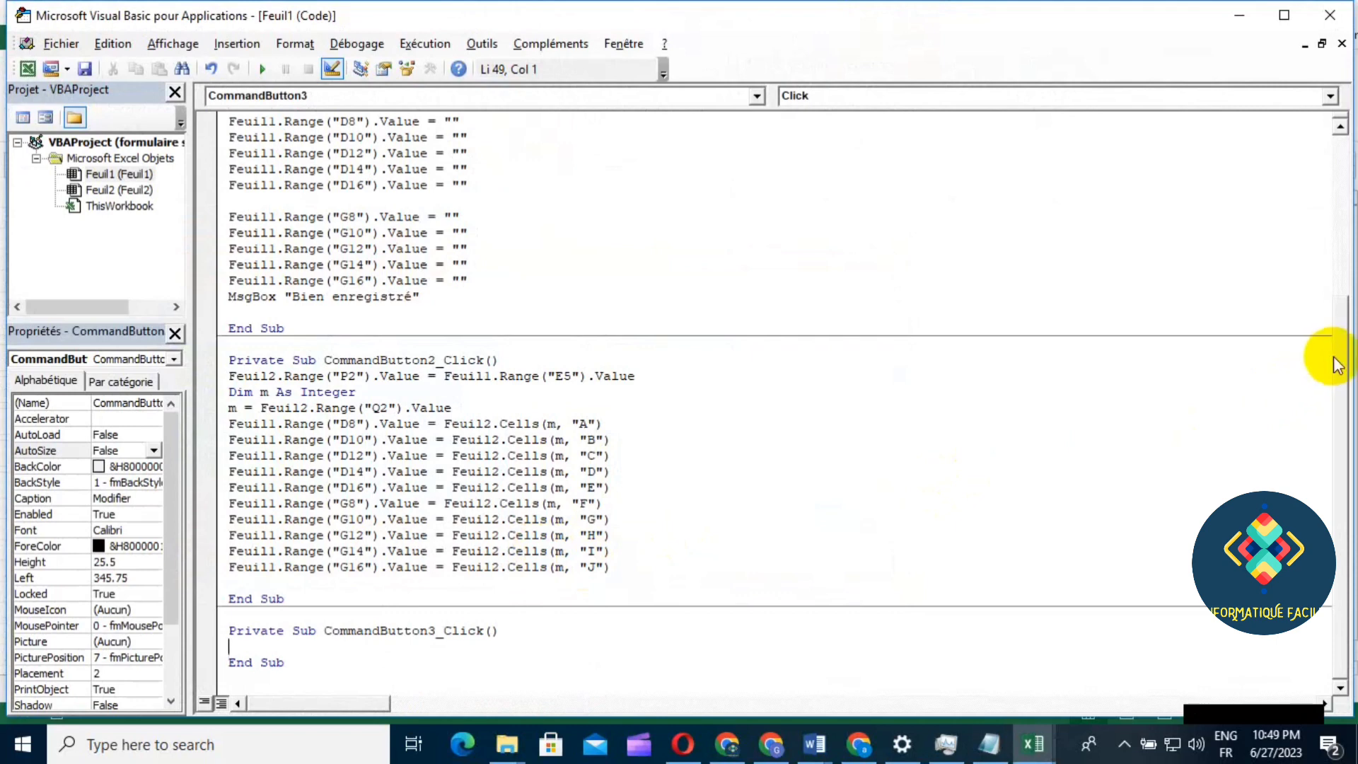
In CommandButton3_Click, write Feuil2.Range("P2").Value = Feuil1.Range("E5").Value
{"action": "left_click", "coordinate": [1339, 692]}
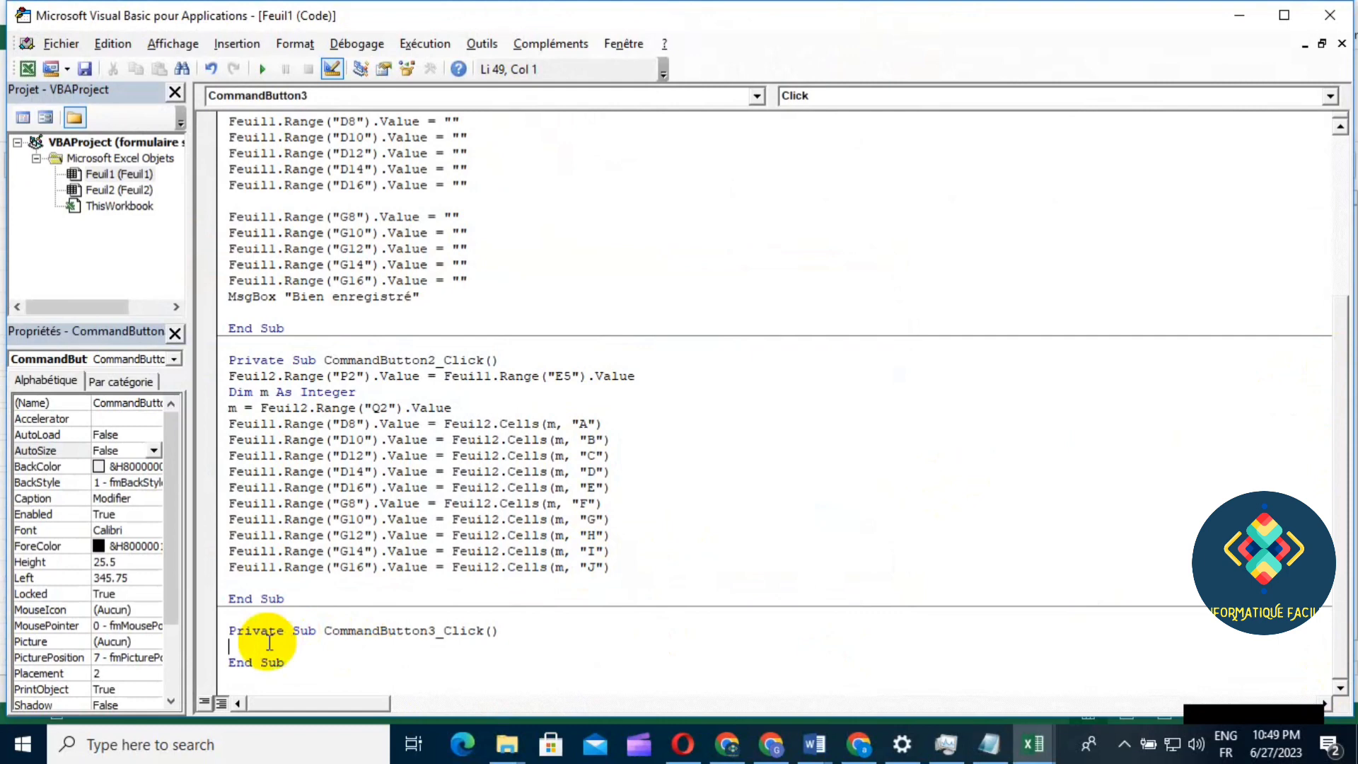
{"action": "type", "text": "fe"}
{"action": "key", "text": "BackSpace"}
{"action": "key", "text": "BackSpace"}
{"action": "type", "text": "F"}
{"action": "type", "text": "euil"}
{"action": "type", "text": "1"}
{"action": "key", "text": "BackSpace"}
{"action": "type", "text": "2."}
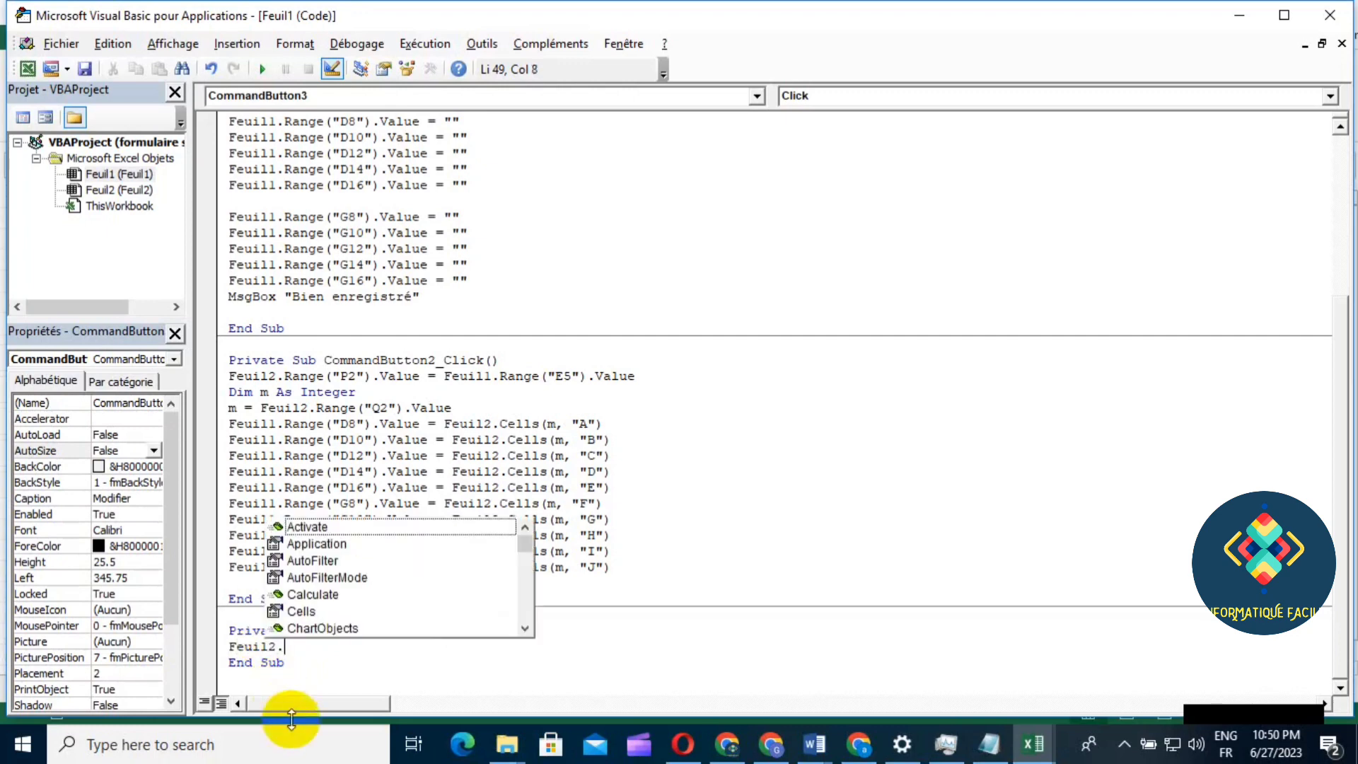
{"action": "type", "text": "ran"}
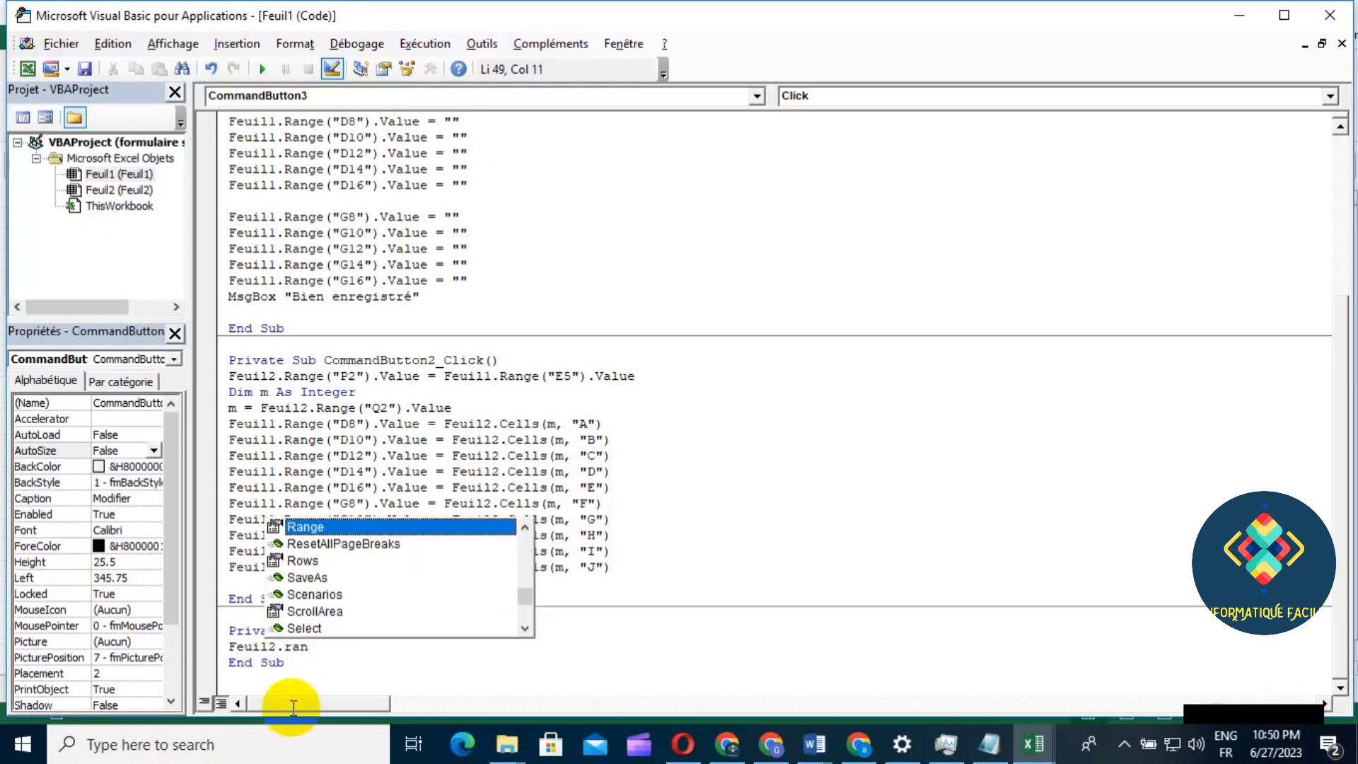
{"action": "double_click", "coordinate": [313, 524]}
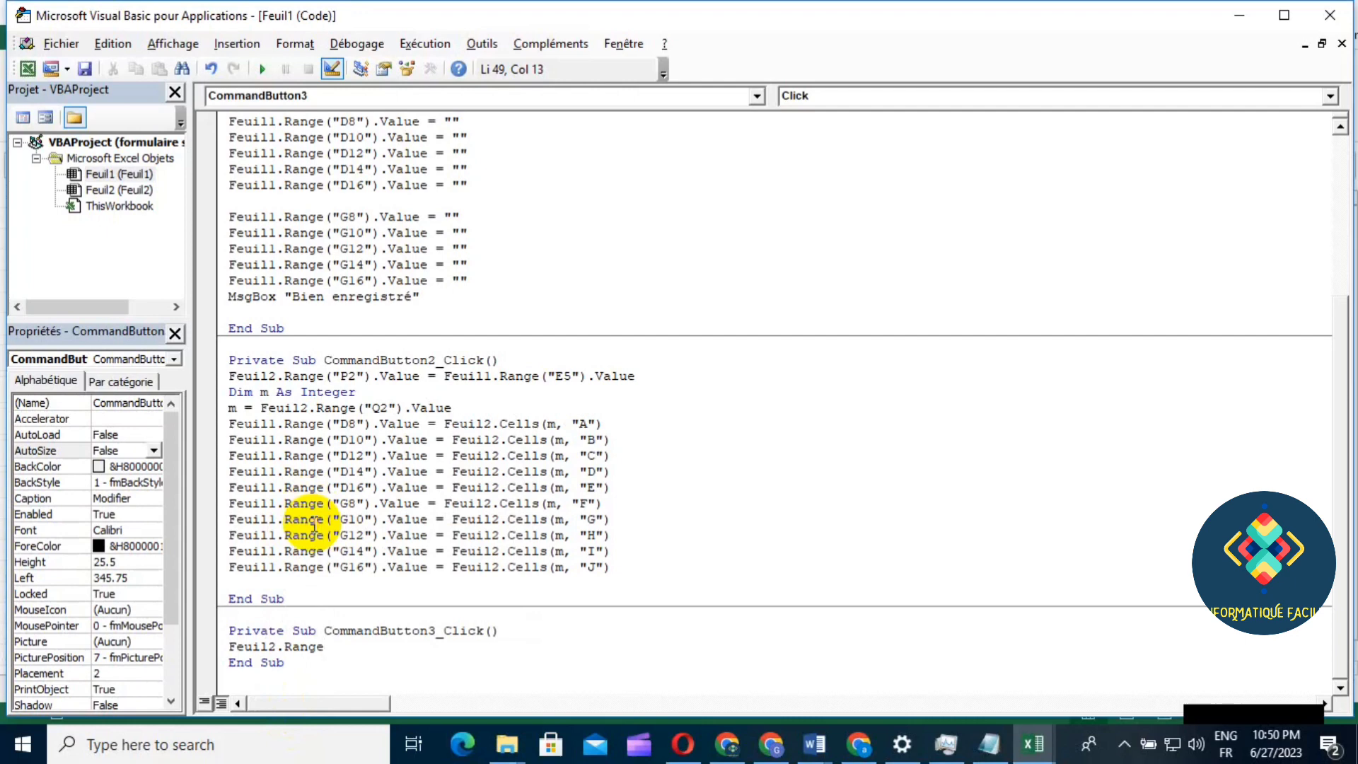
{"action": "type", "text": "(\""}
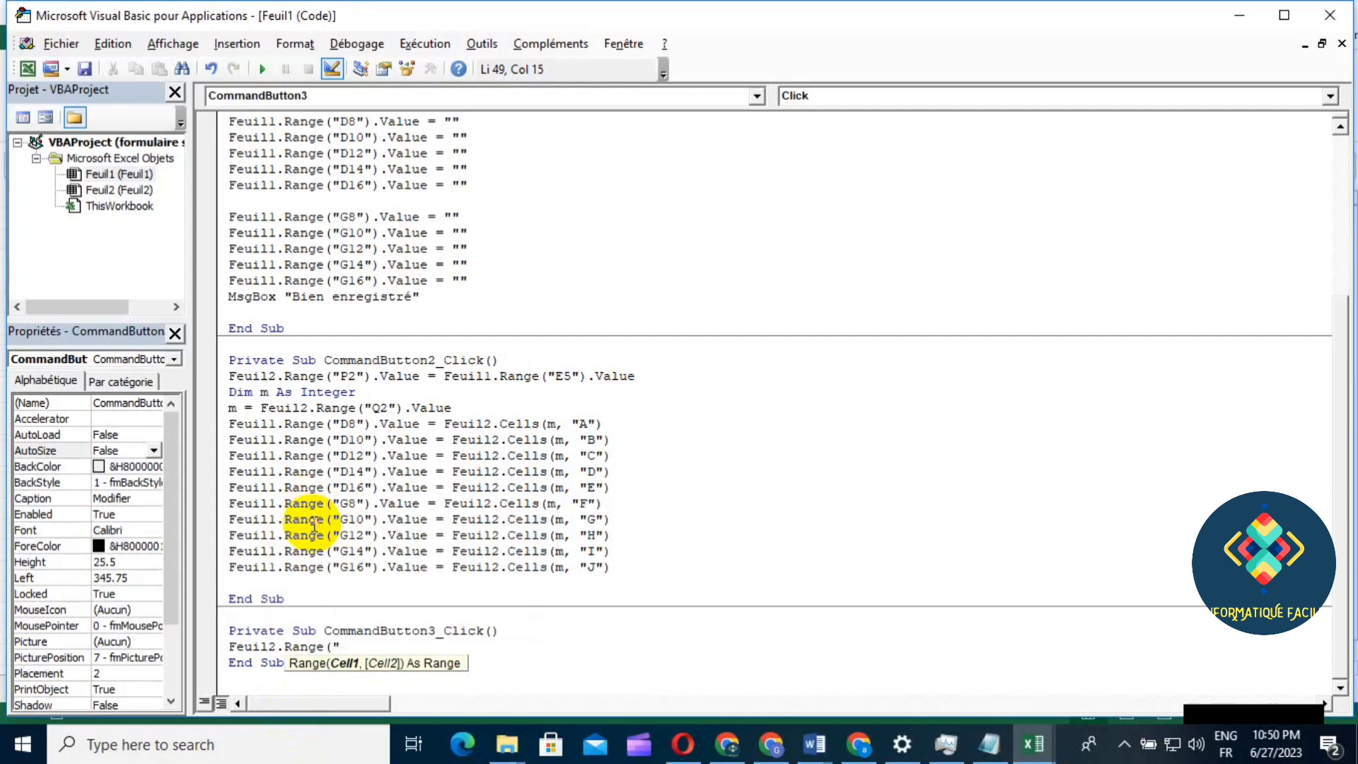
{"action": "type", "text": "P2"}
{"action": "type", "text": "\""}
{"action": "type", "text": ")."}
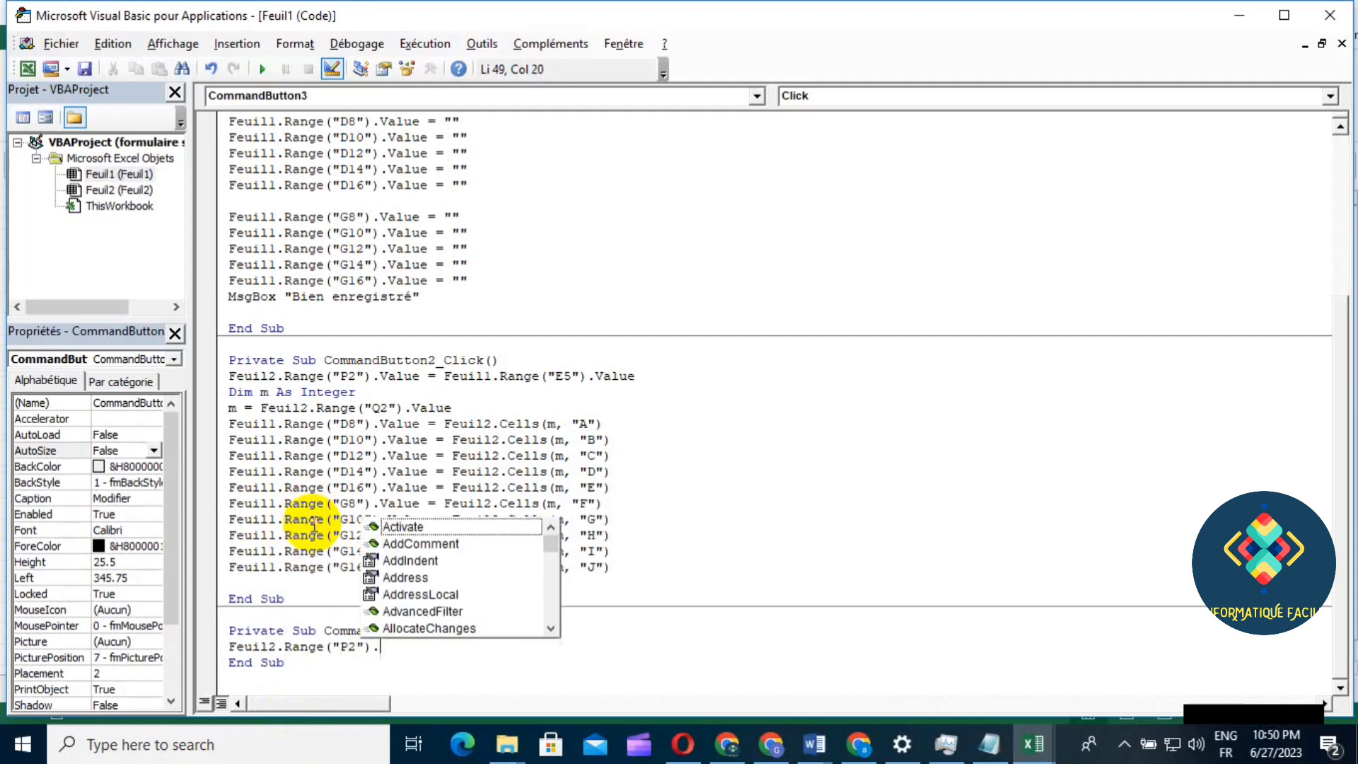
{"action": "type", "text": "Val"}
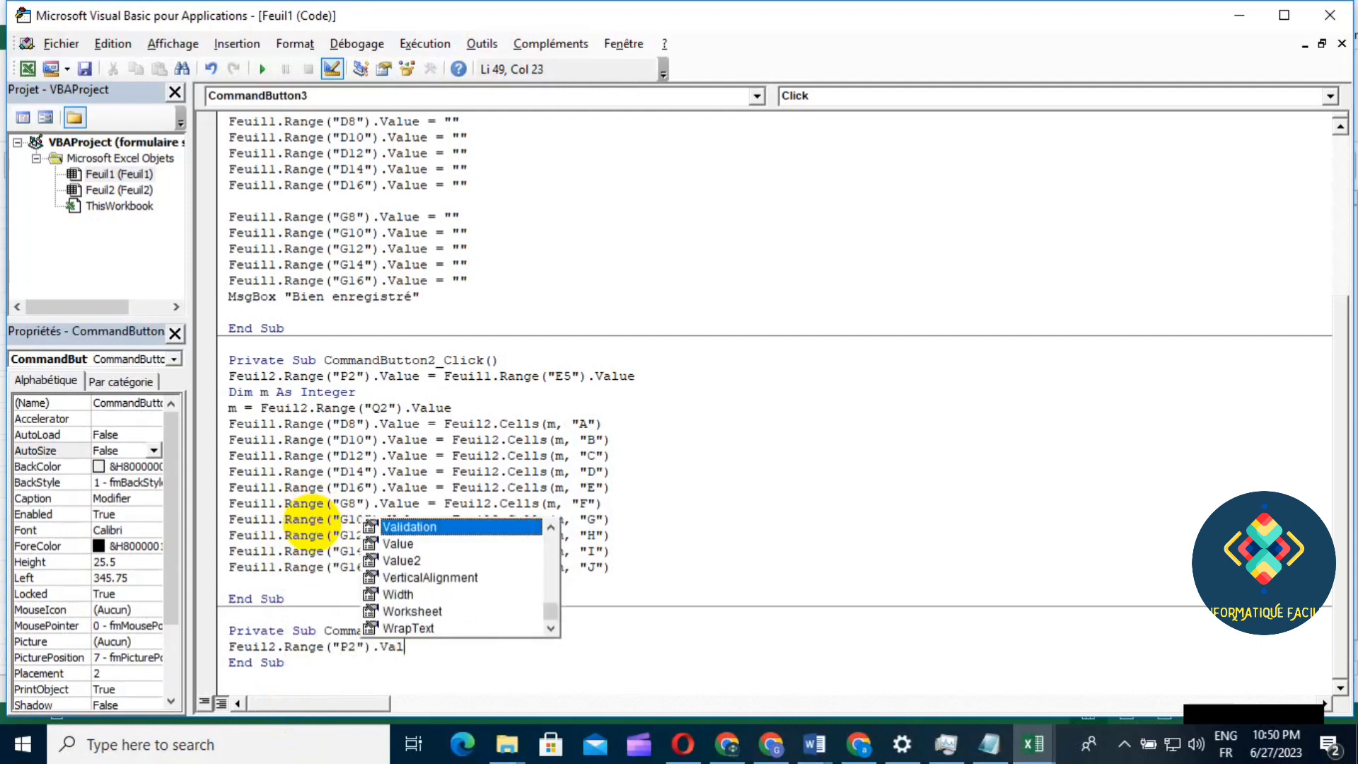
{"action": "type", "text": "u"}
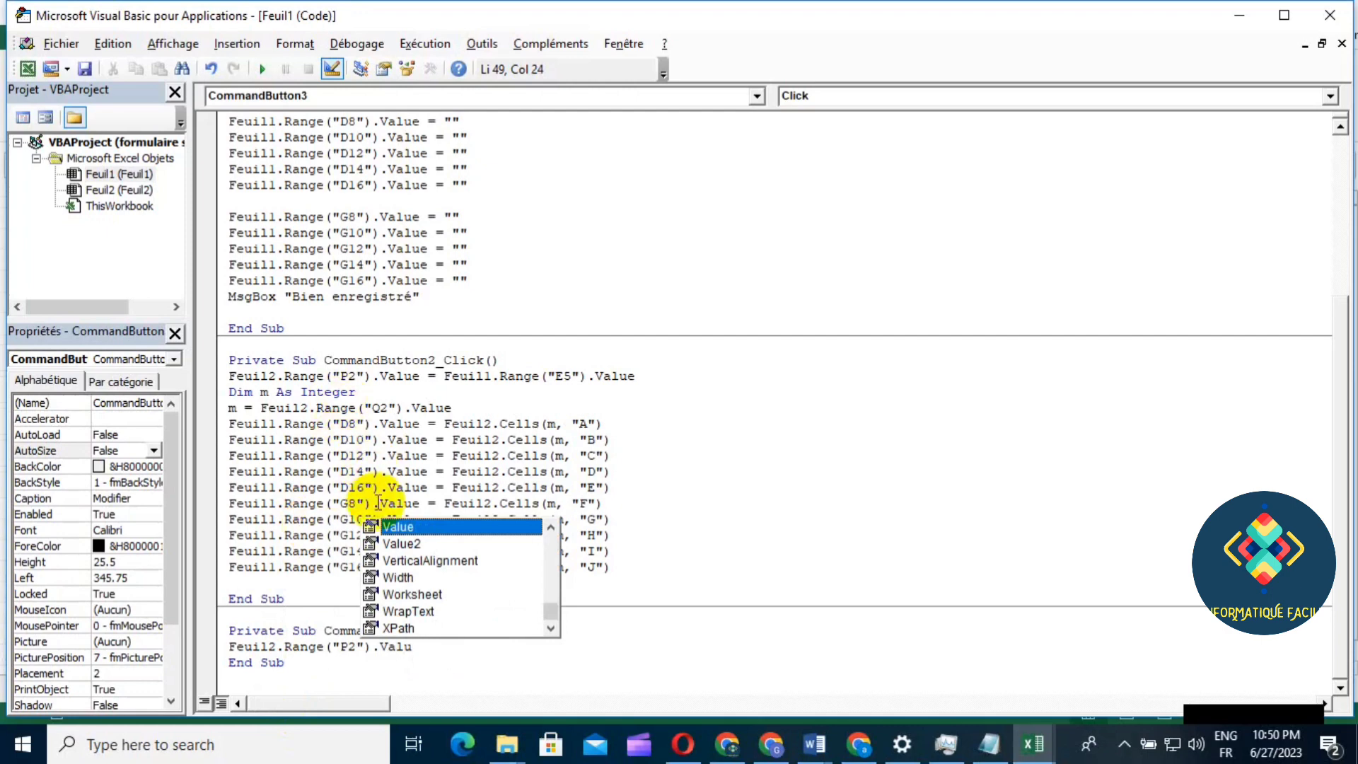
{"action": "double_click", "coordinate": [396, 526]}
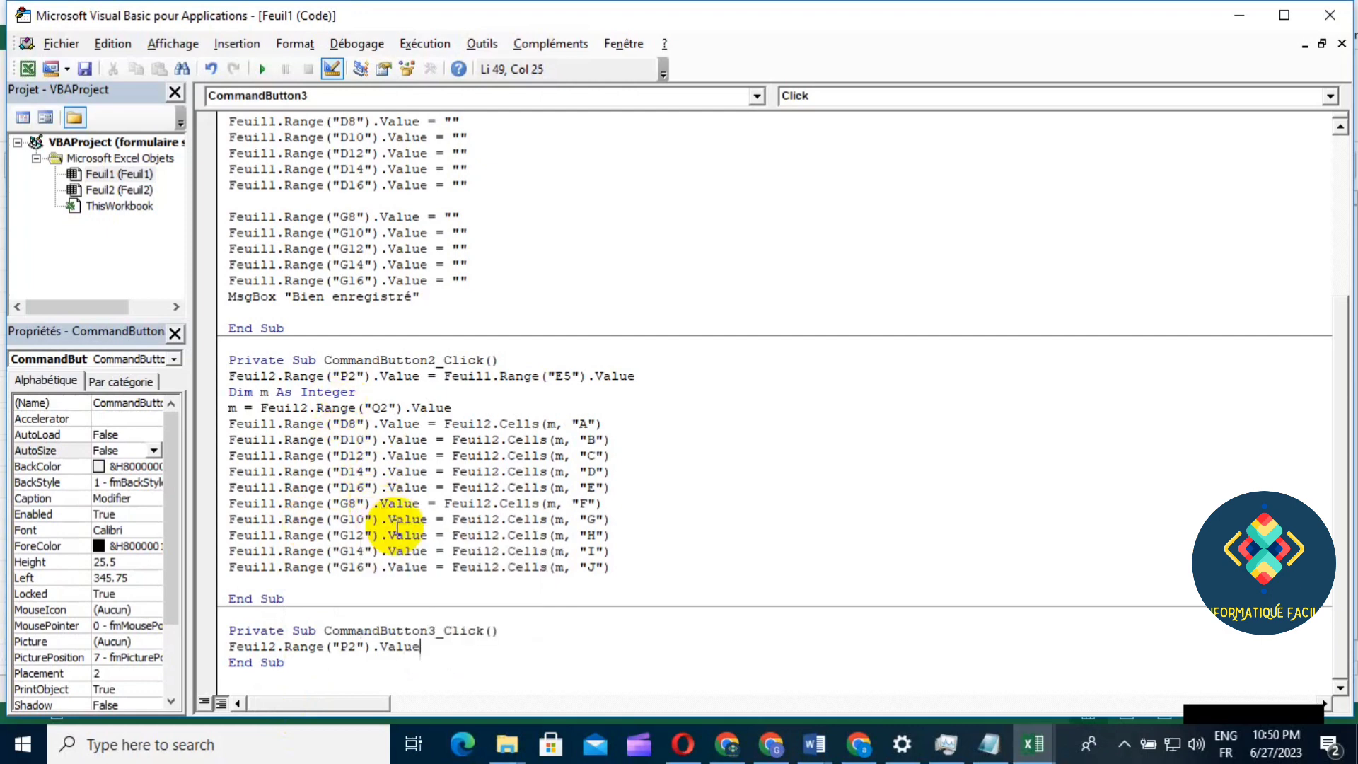
{"action": "type", "text": "="}
{"action": "type", "text": "Fe"}
{"action": "type", "text": "uil"}
{"action": "type", "text": "1.r"}
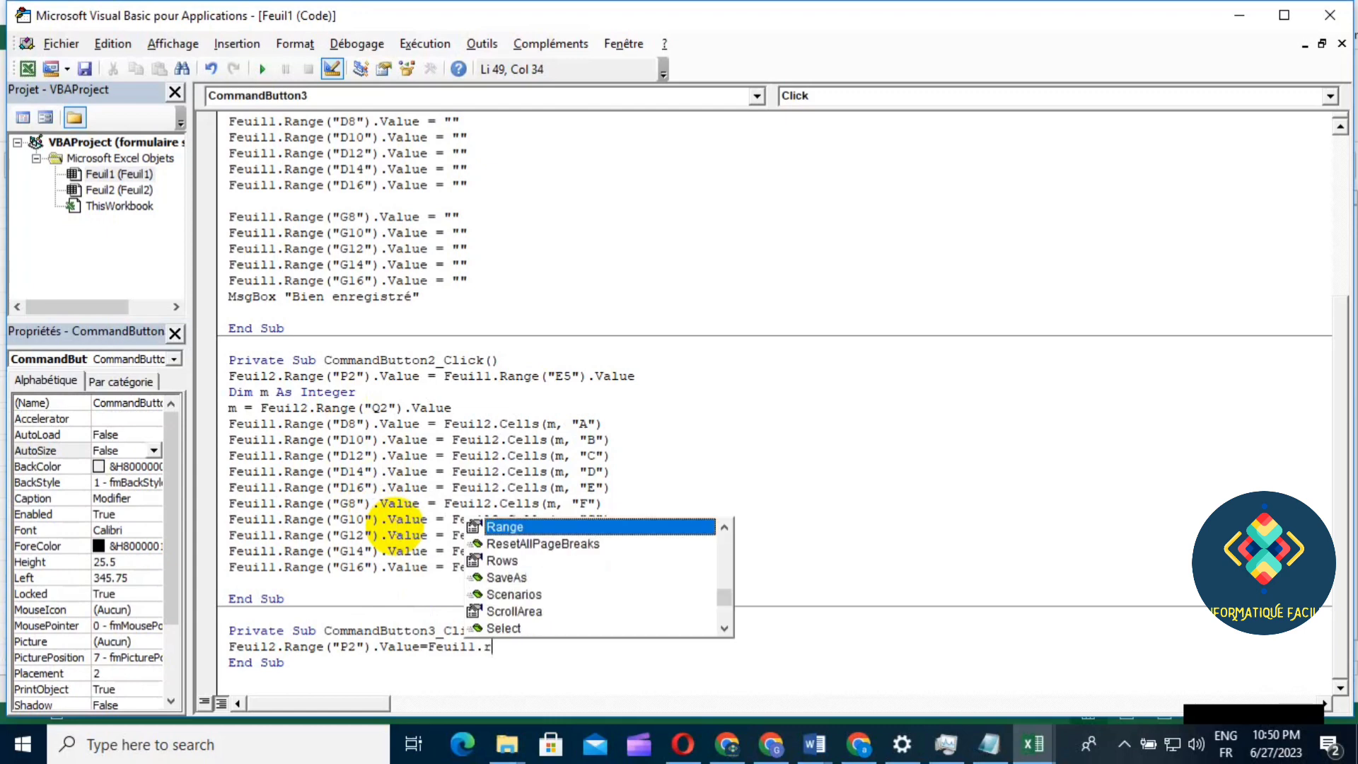
{"action": "type", "text": "a"}
{"action": "double_click", "coordinate": [503, 527]}
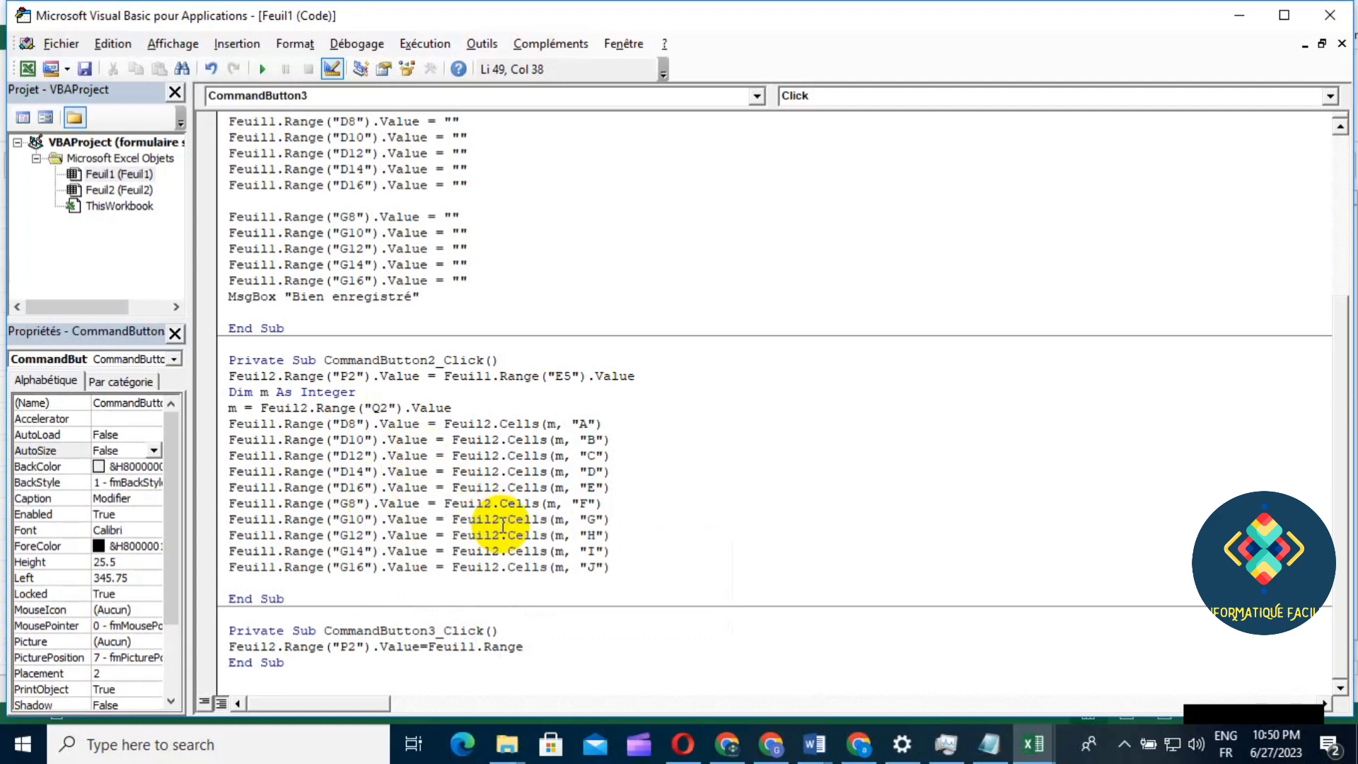
{"action": "type", "text": "(\""}
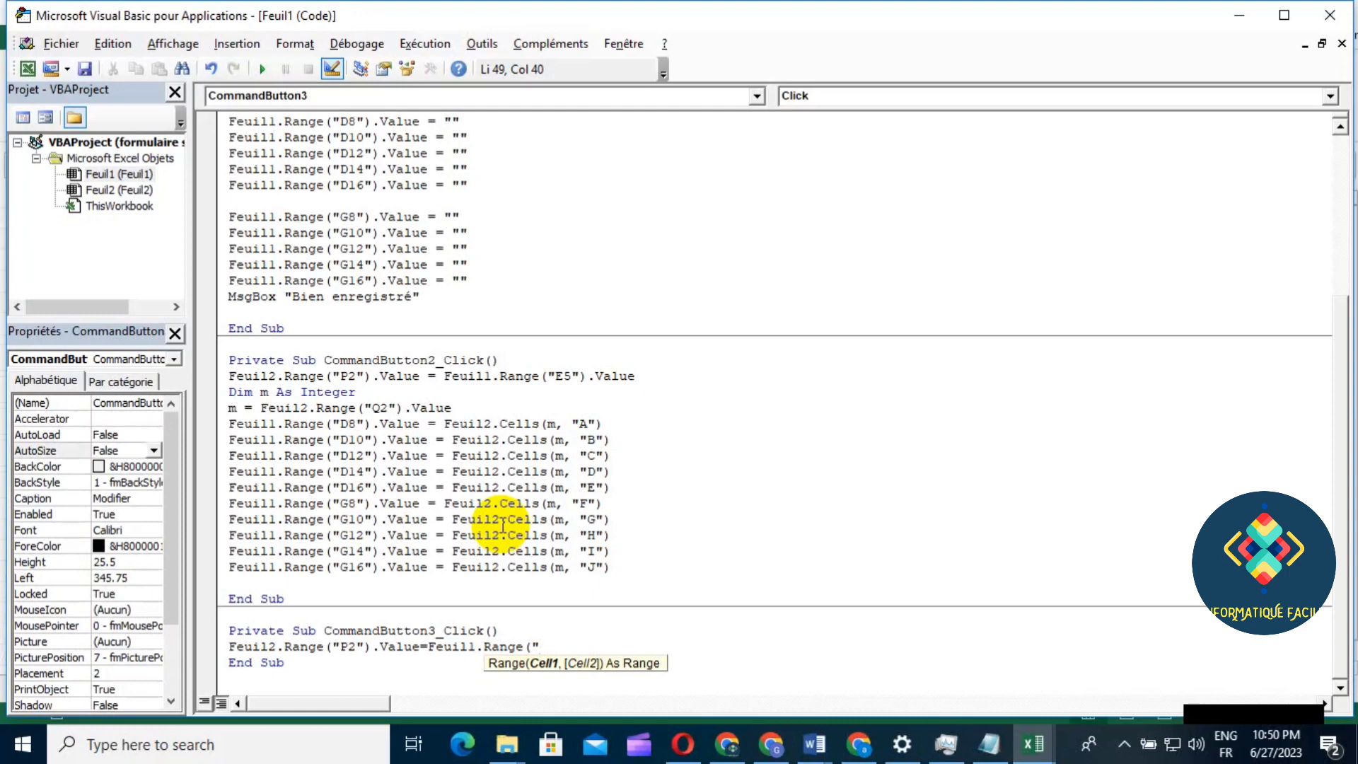
{"action": "type", "text": "E5"}
{"action": "type", "text": "\""}
{"action": "type", "text": ")."}
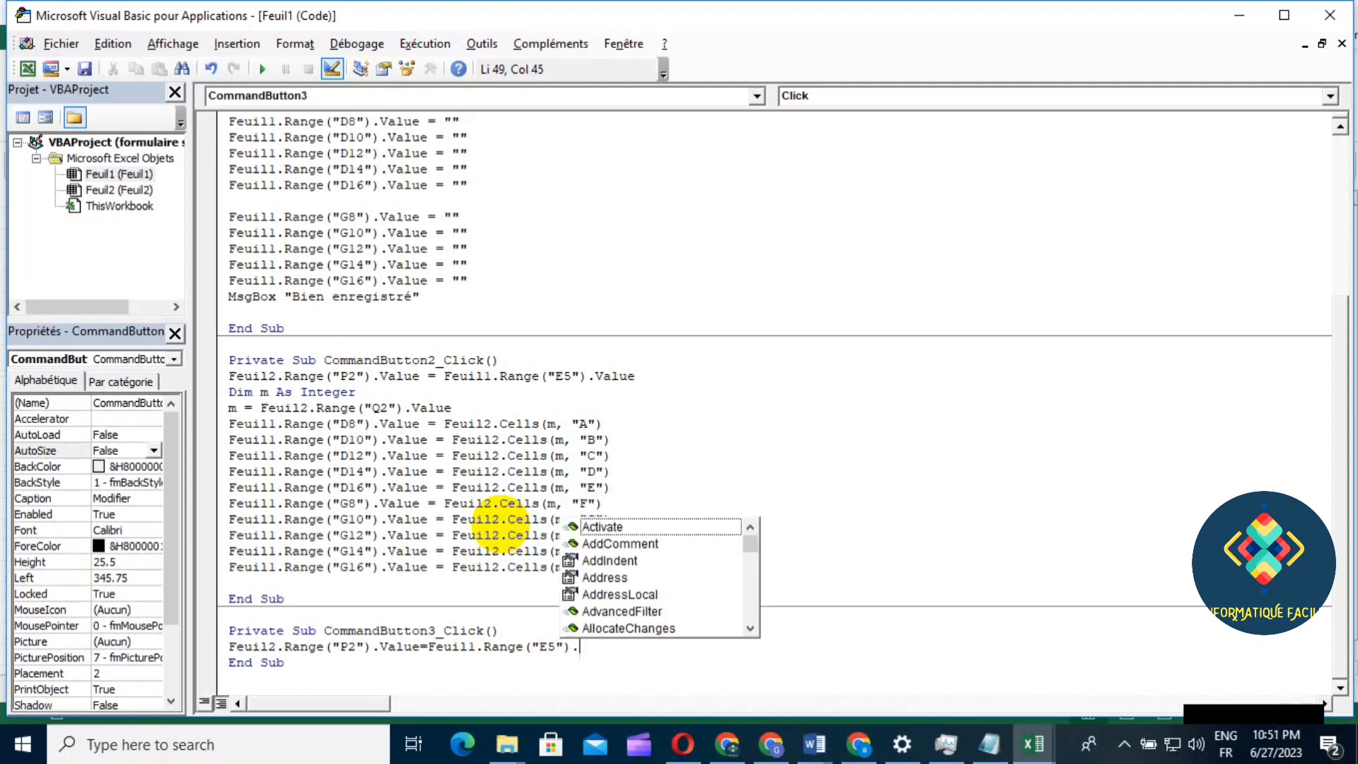
{"action": "type", "text": "va"}
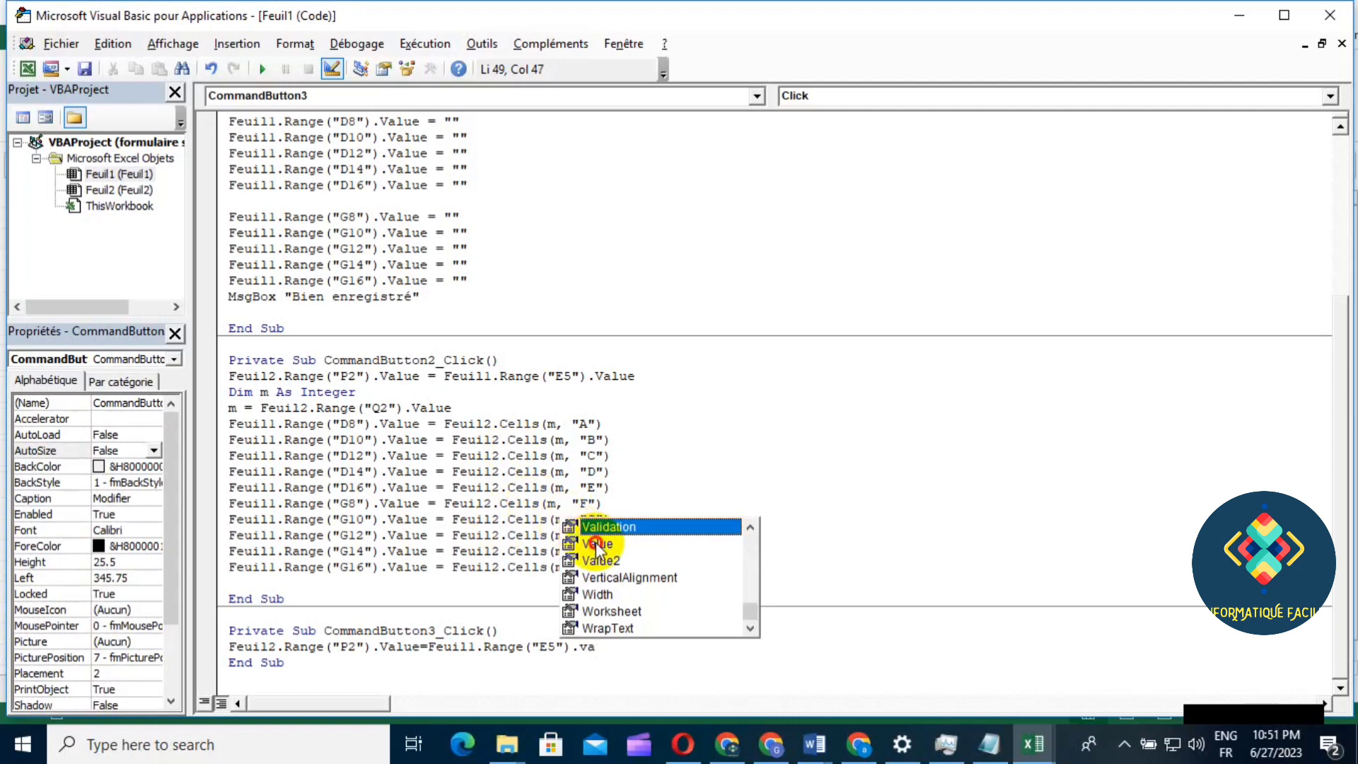
{"action": "double_click", "coordinate": [596, 544]}
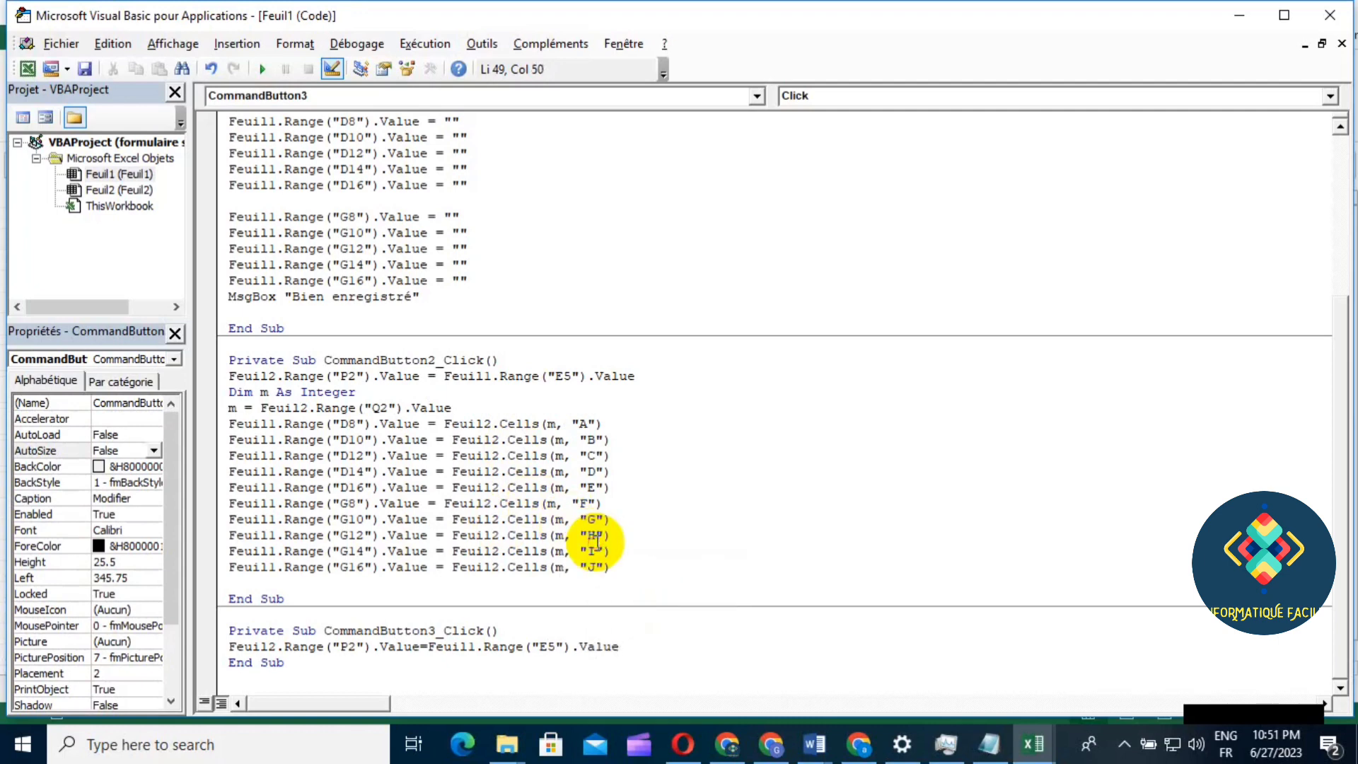
Add the declaration Dim x As Integer on a new line
{"action": "key", "text": "Return"}
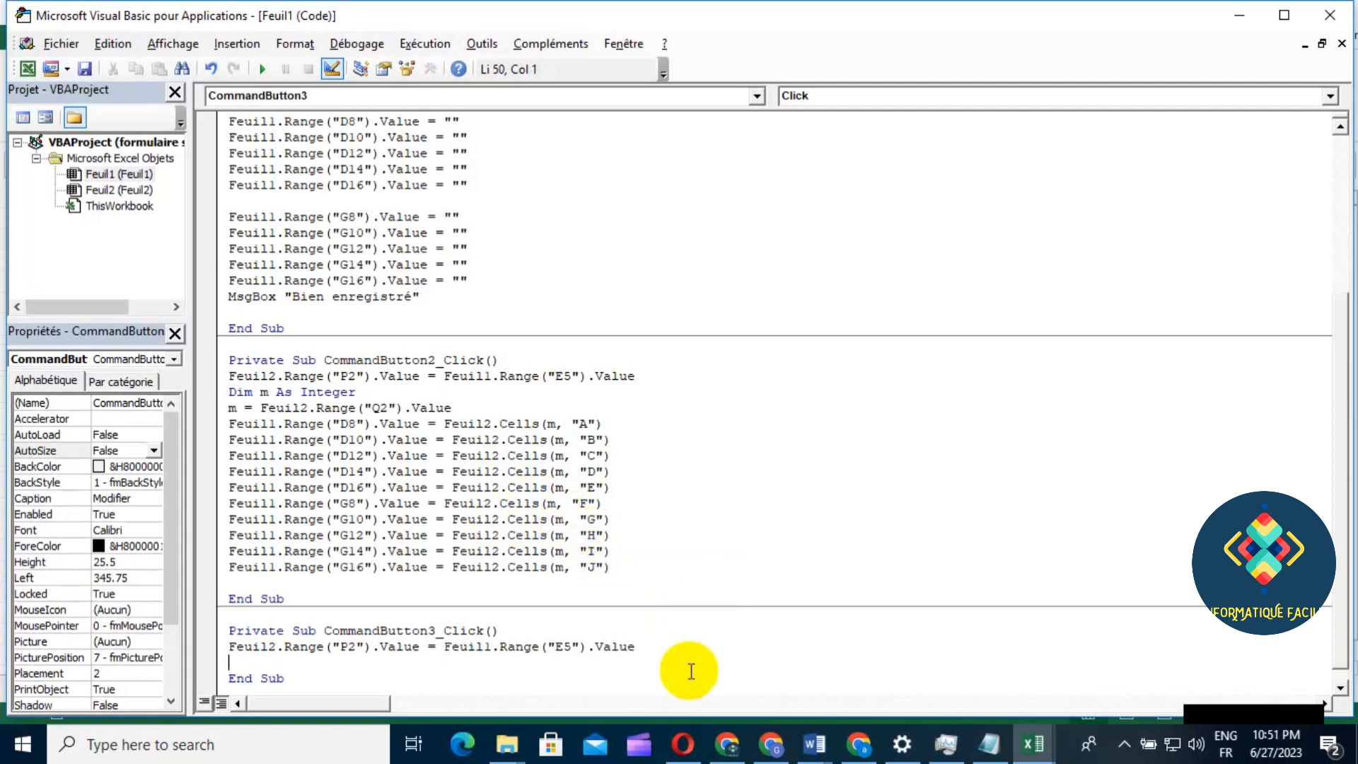
{"action": "type", "text": "di"}
{"action": "type", "text": "m x "}
{"action": "type", "text": "as "}
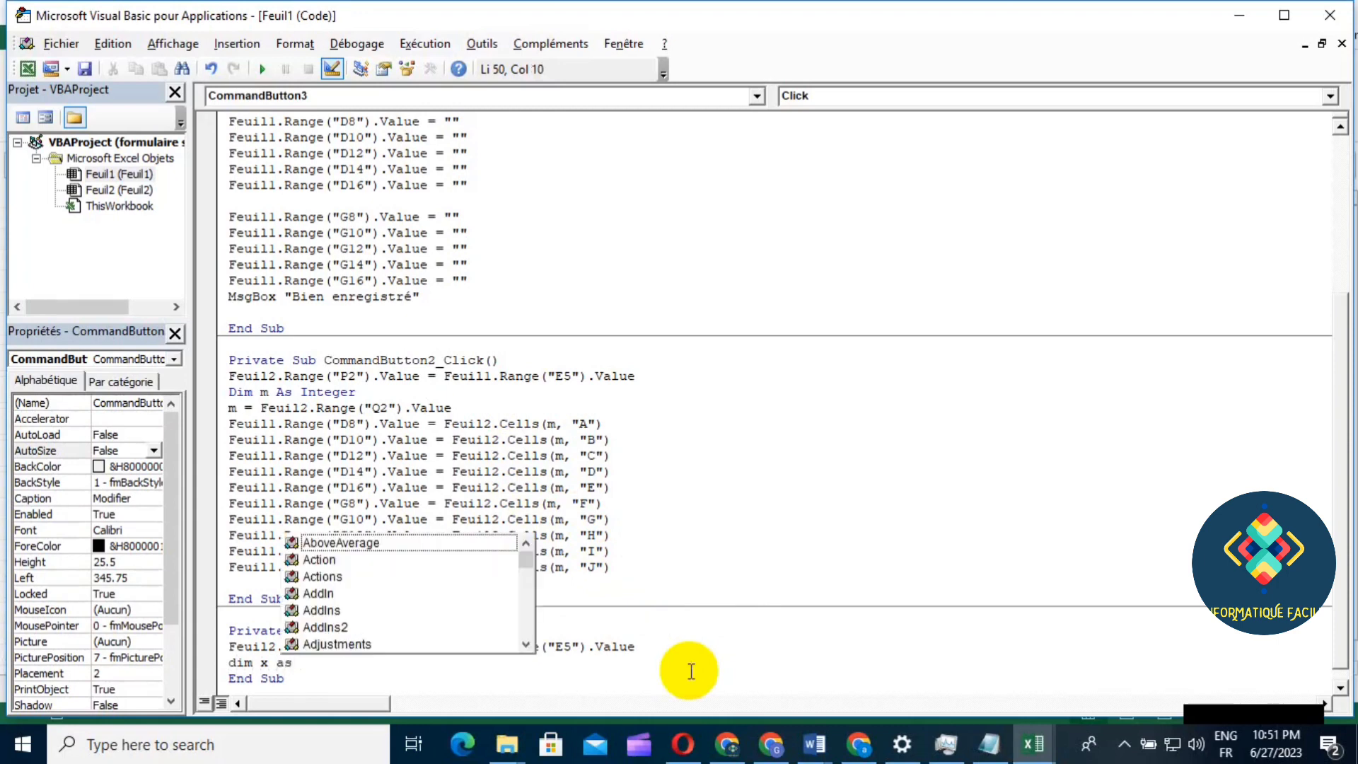
{"action": "type", "text": "in"}
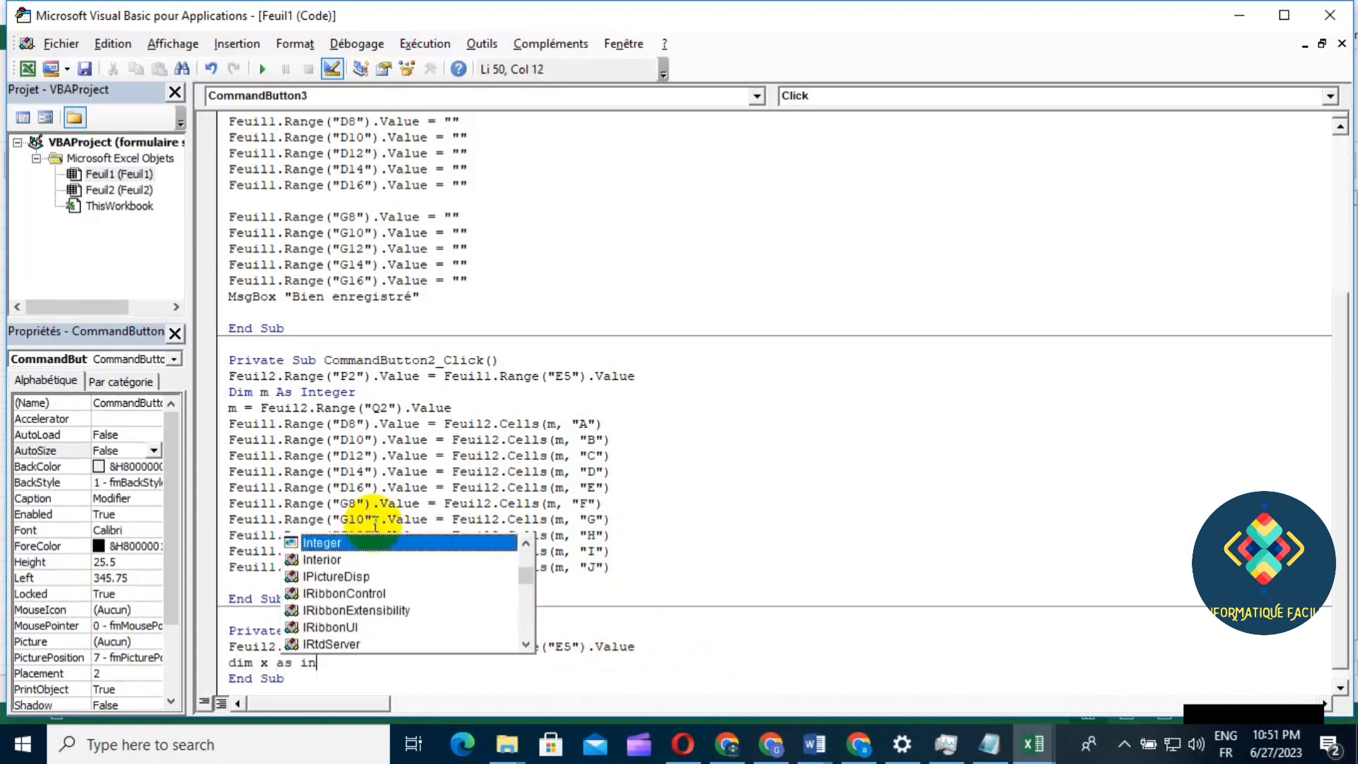
{"action": "double_click", "coordinate": [332, 542]}
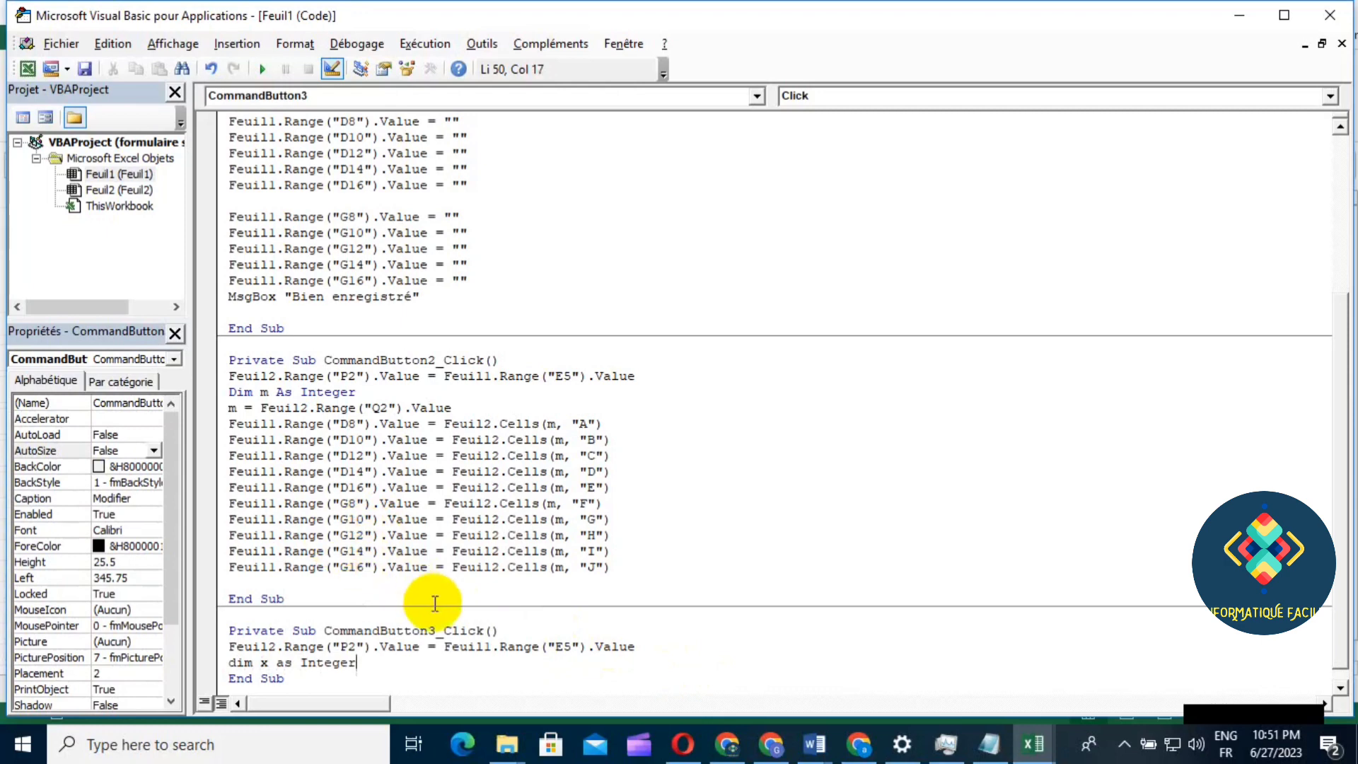
{"action": "key", "text": "Return"}
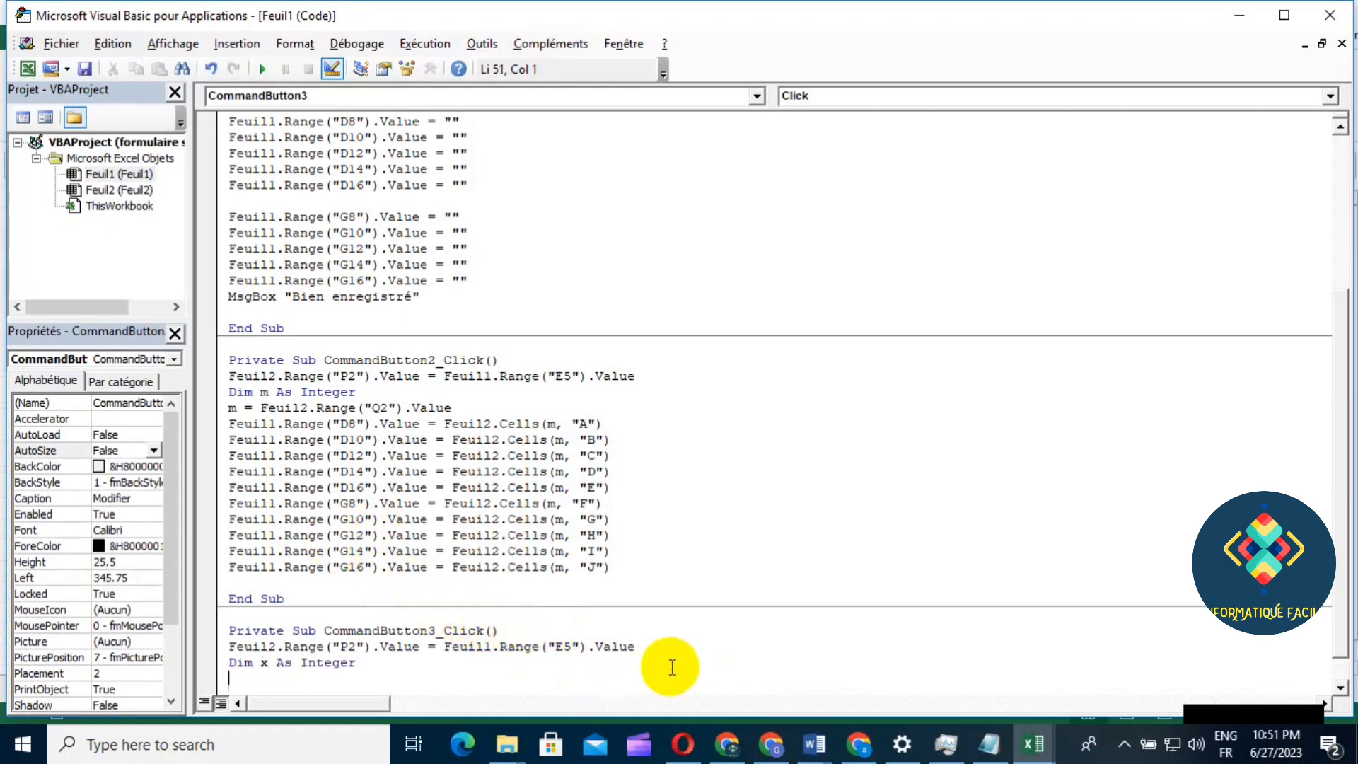
Add the line x = Feuil2.Range("Q2").Value
{"action": "type", "text": "x"}
{"action": "type", "text": "="}
{"action": "type", "text": " f"}
{"action": "type", "text": "eui"}
{"action": "type", "text": "l"}
{"action": "type", "text": "2"}
{"action": "type", "text": ".r"}
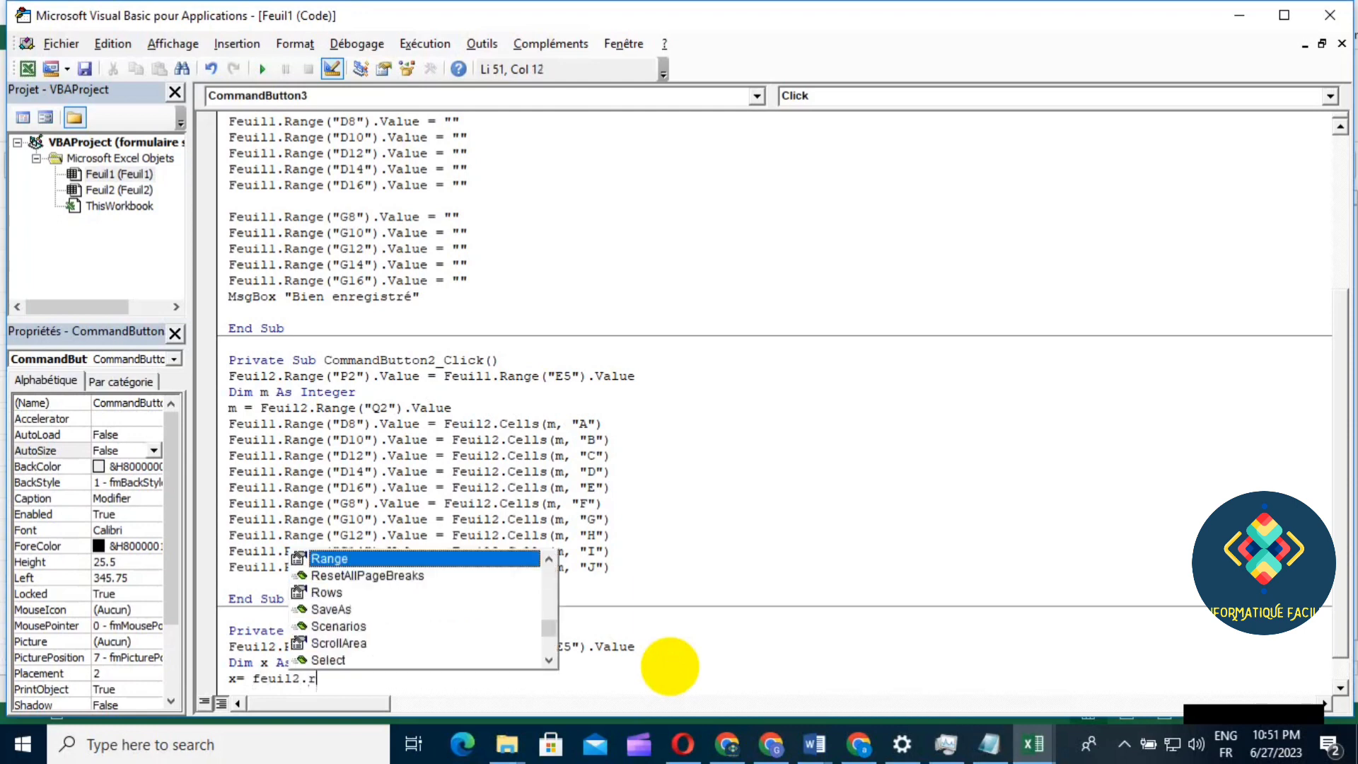
{"action": "type", "text": "ang"}
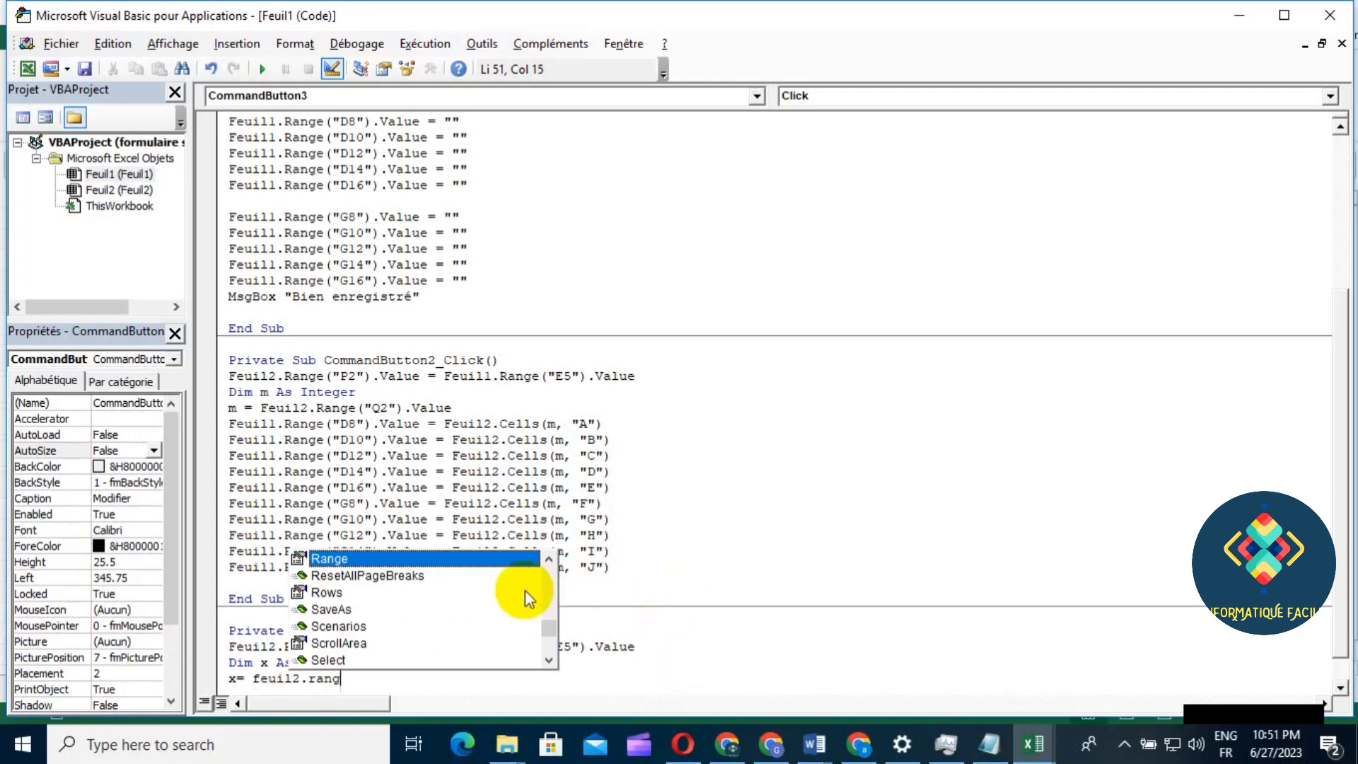
{"action": "double_click", "coordinate": [422, 558]}
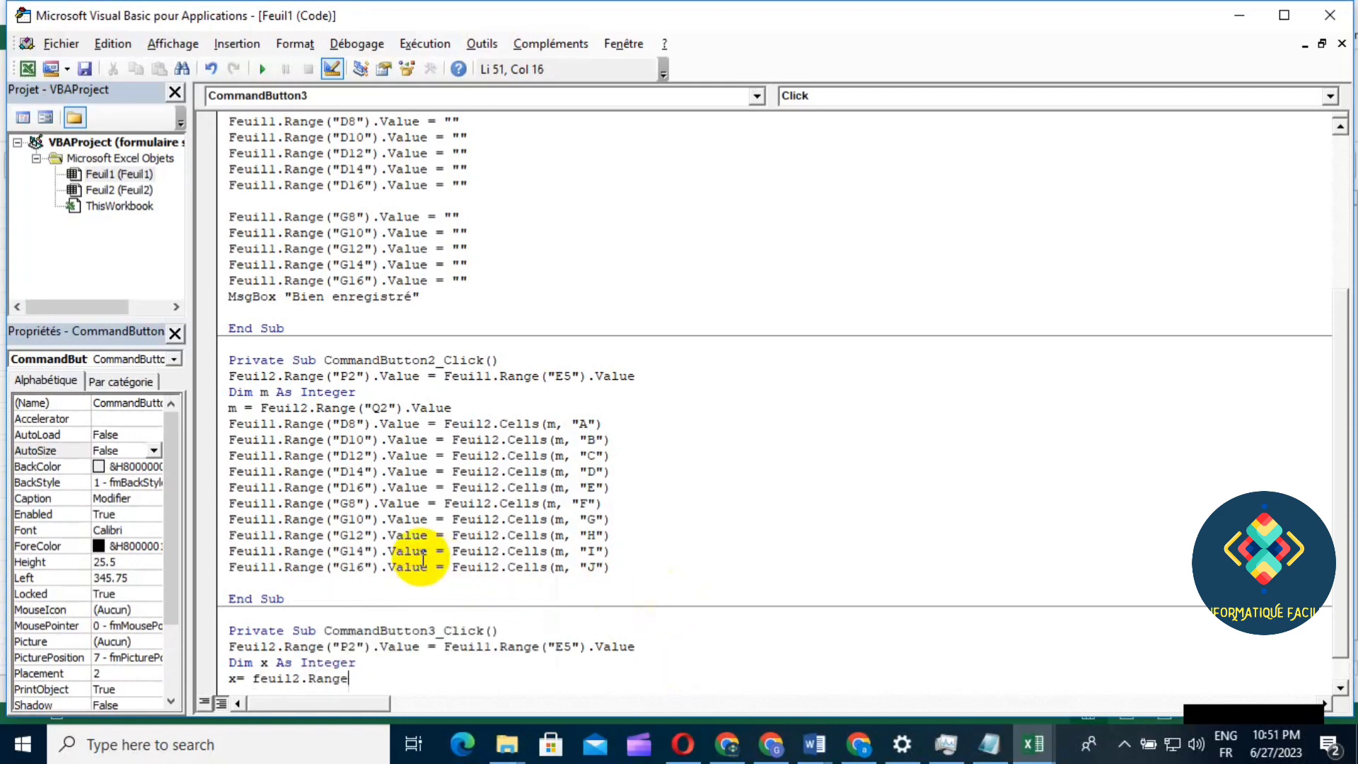
{"action": "type", "text": "(\""}
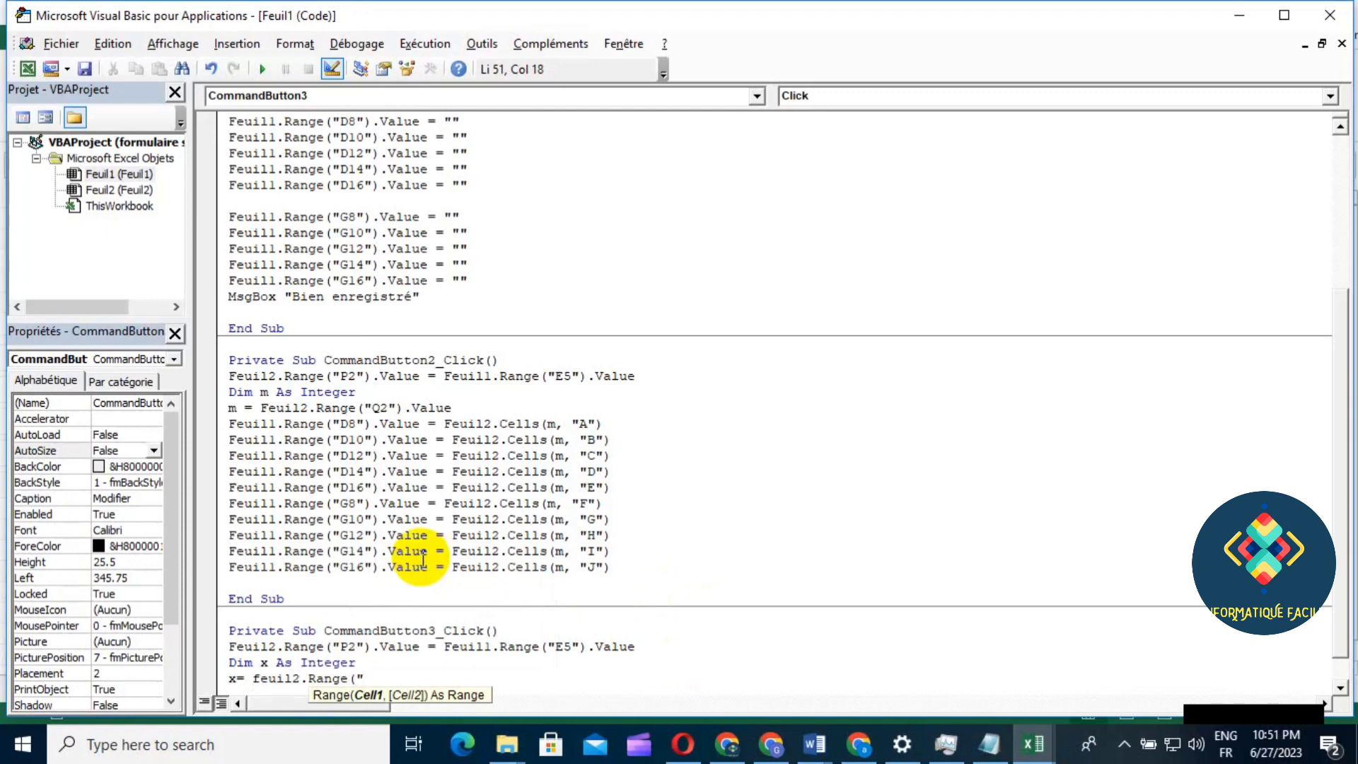
{"action": "type", "text": "Q"}
{"action": "type", "text": "2"}
{"action": "type", "text": "\")"}
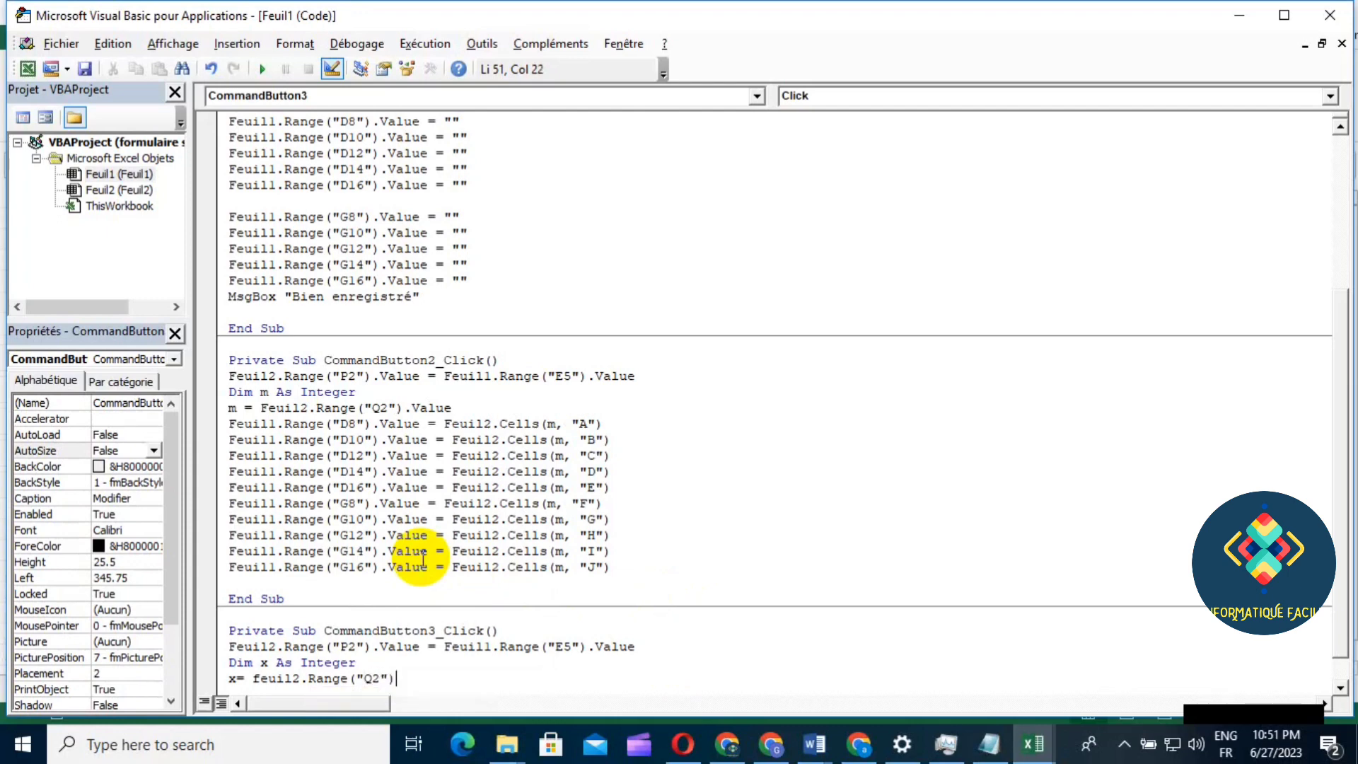
{"action": "type", "text": "."}
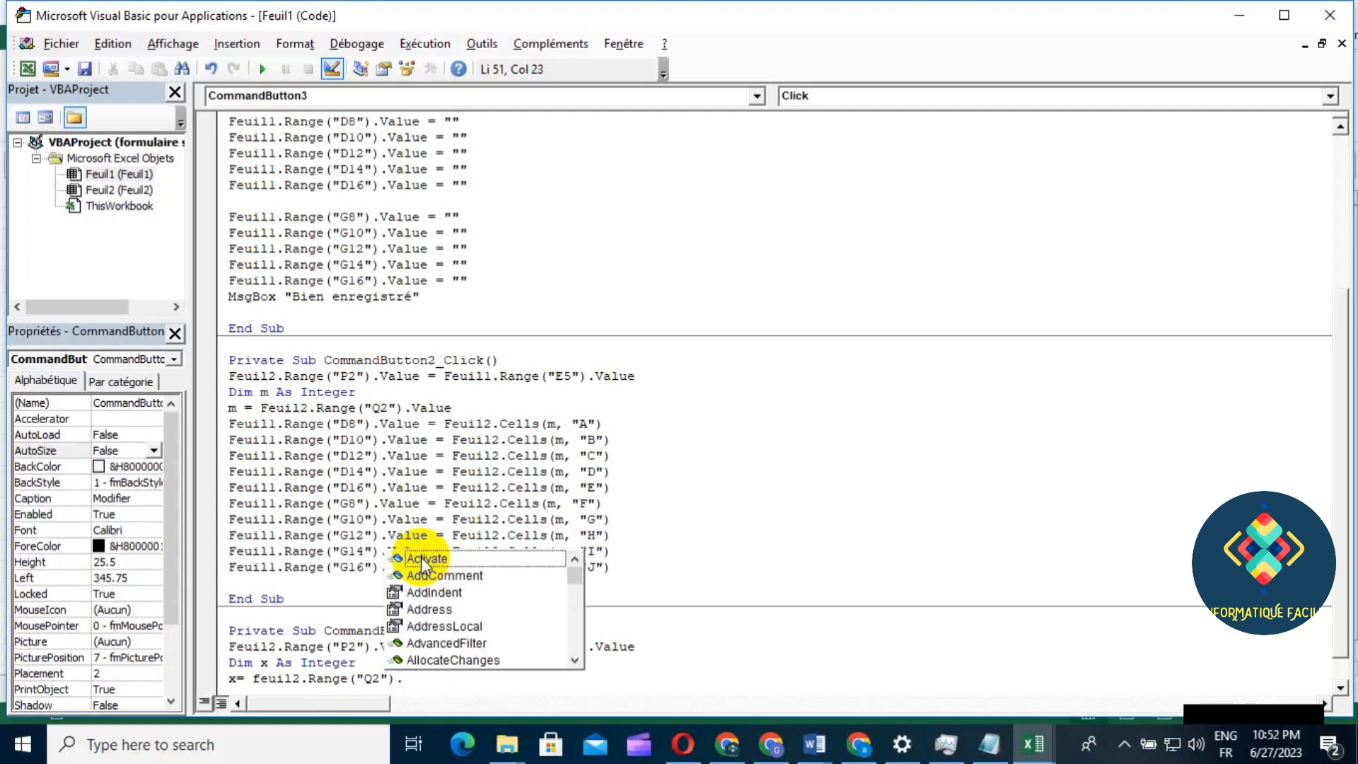
{"action": "type", "text": "val"}
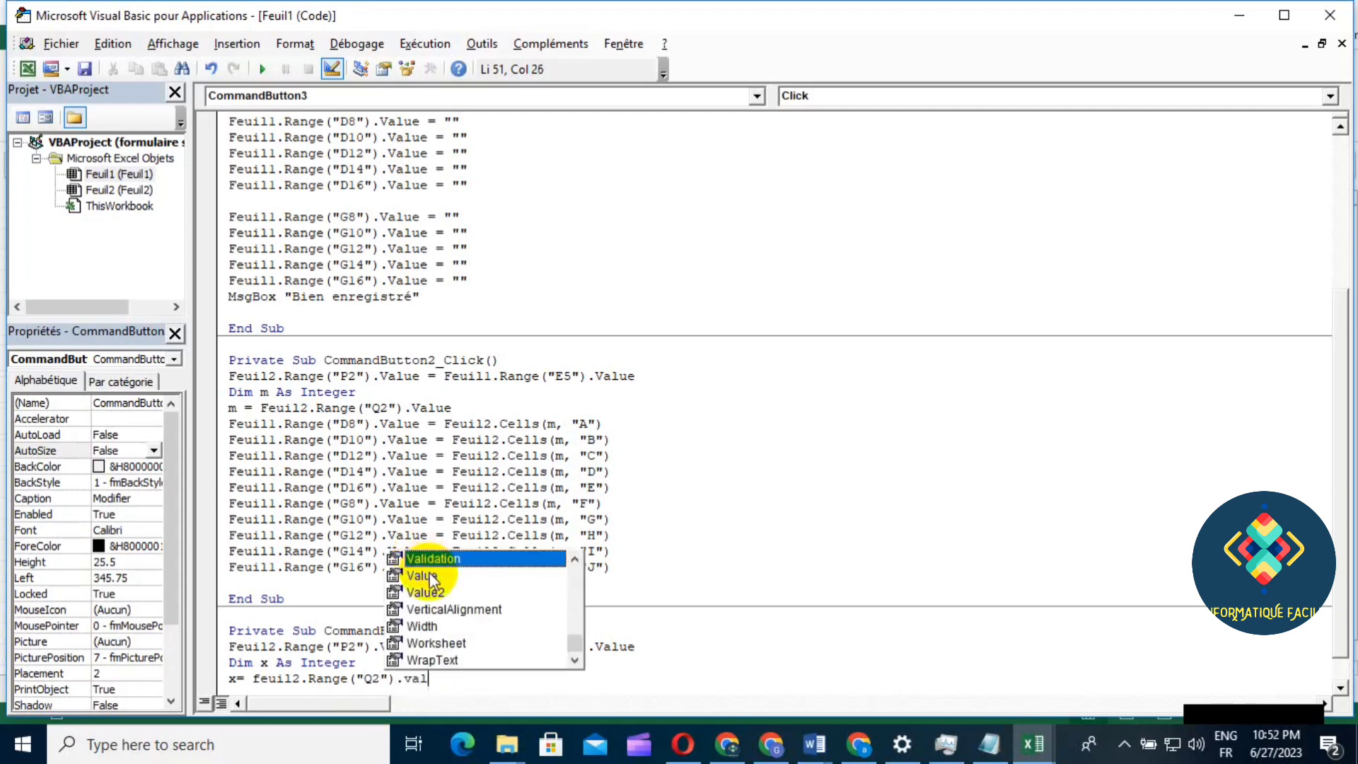
{"action": "double_click", "coordinate": [422, 575]}
{"action": "key", "text": "Return"}
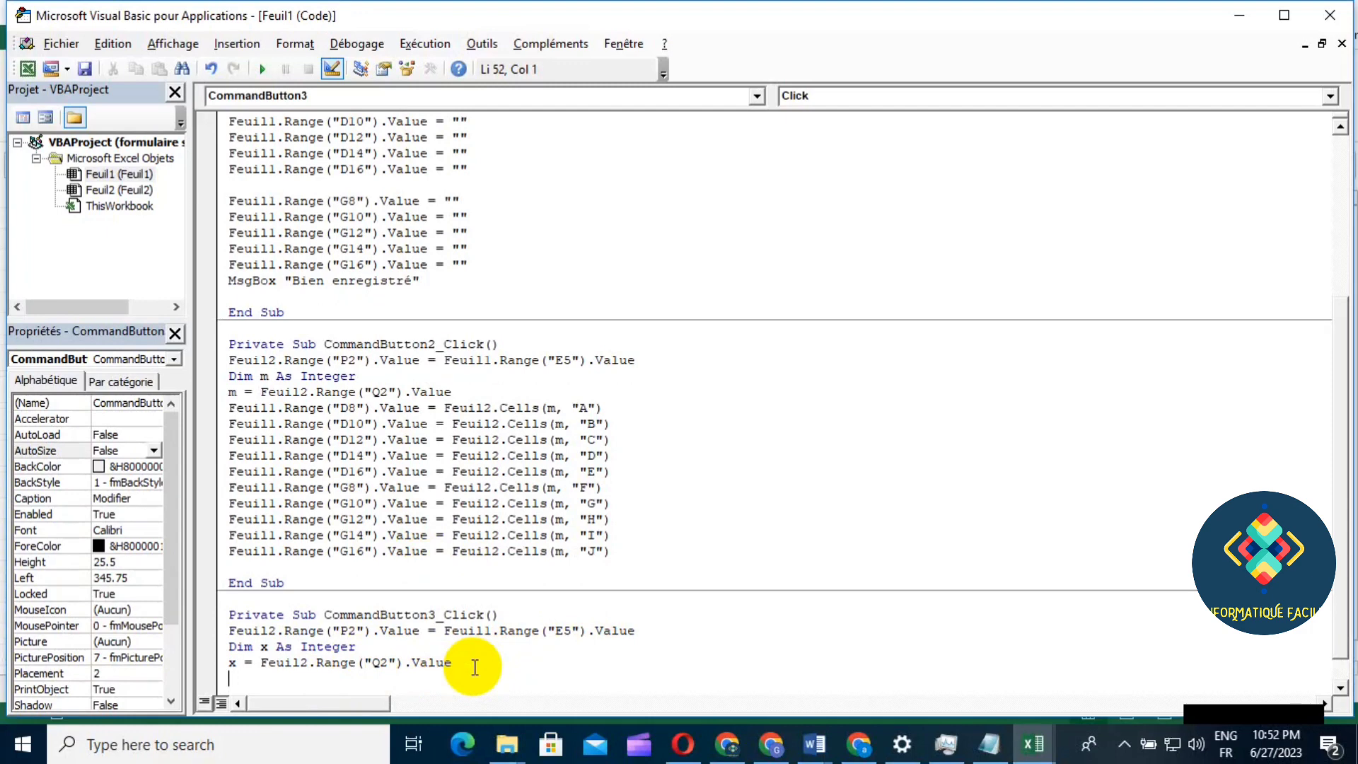
Add the line Feuil2.Cells(x, "A").Value = Feuil1.Range("D8").Value
{"action": "type", "text": "Feuil"}
{"action": "type", "text": "2."}
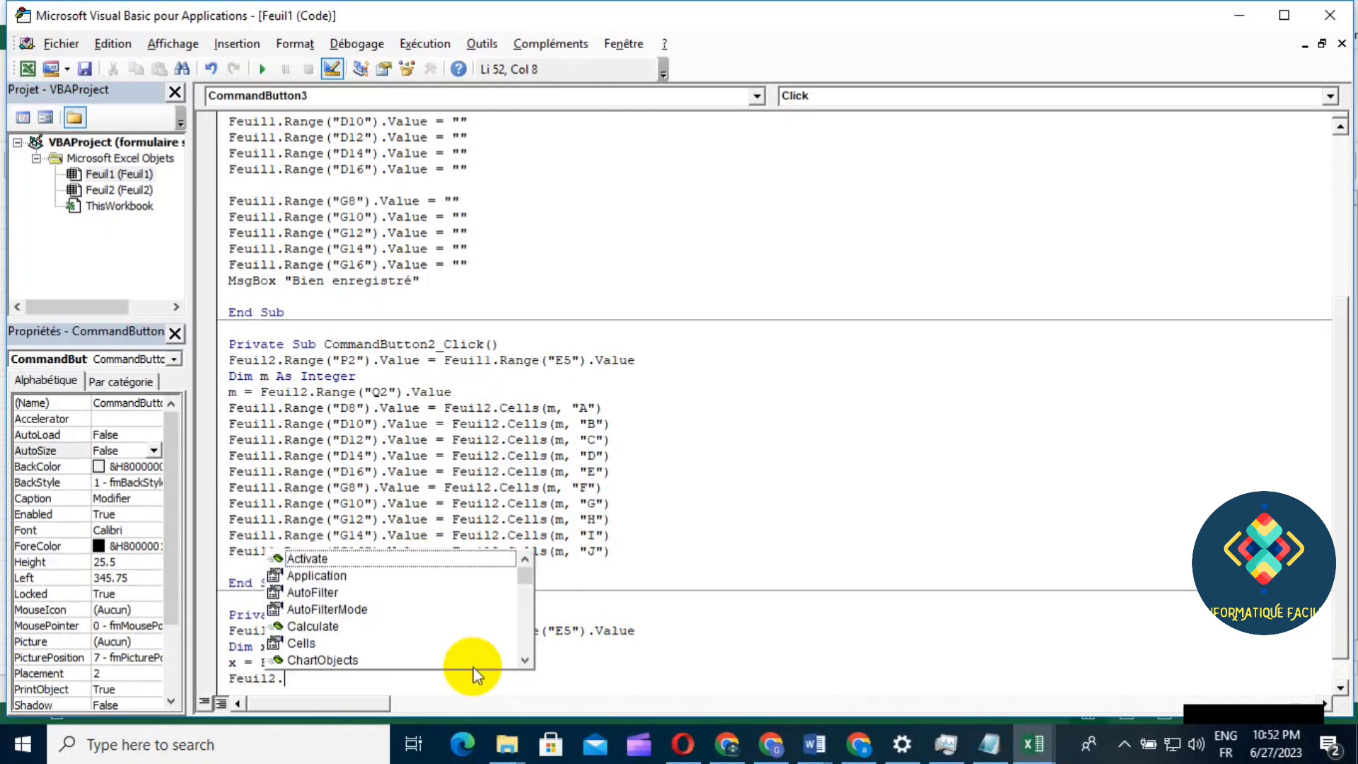
{"action": "type", "text": "c"}
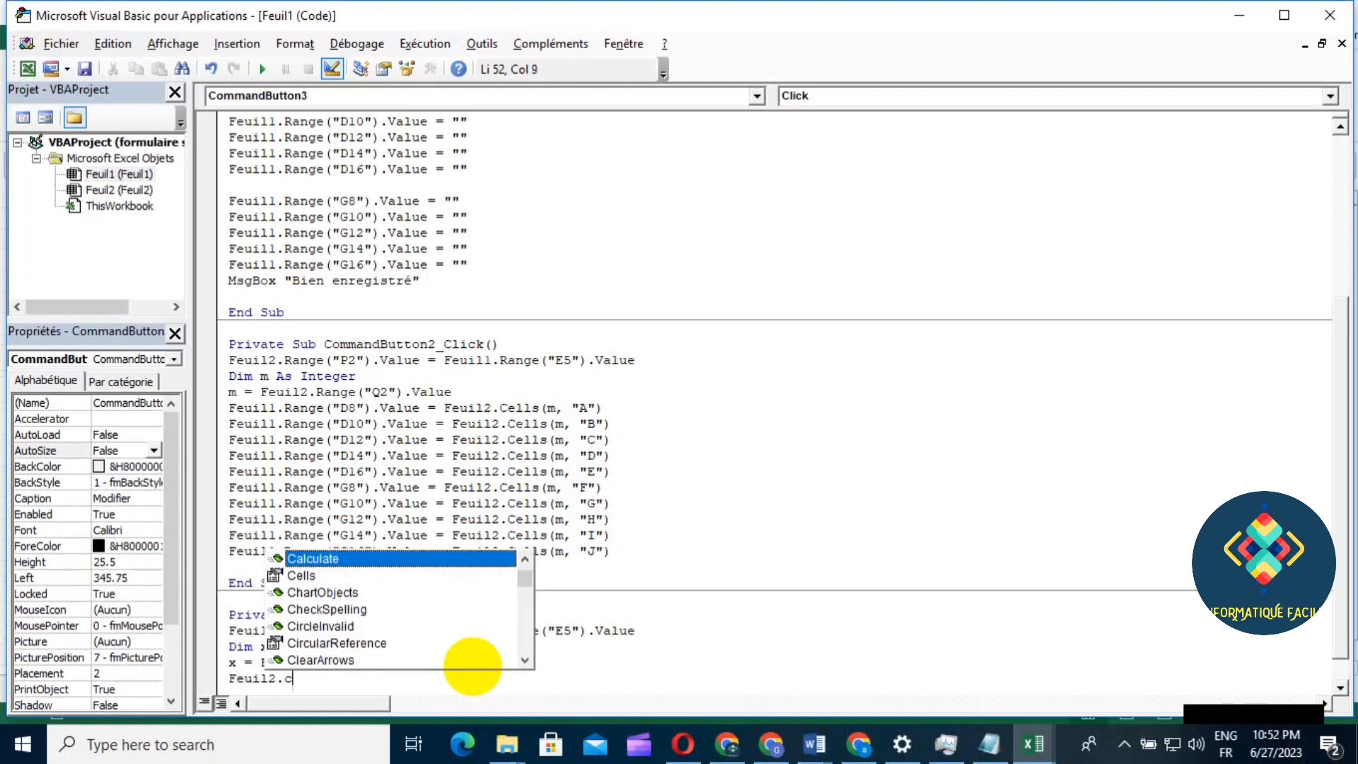
{"action": "type", "text": "ells"}
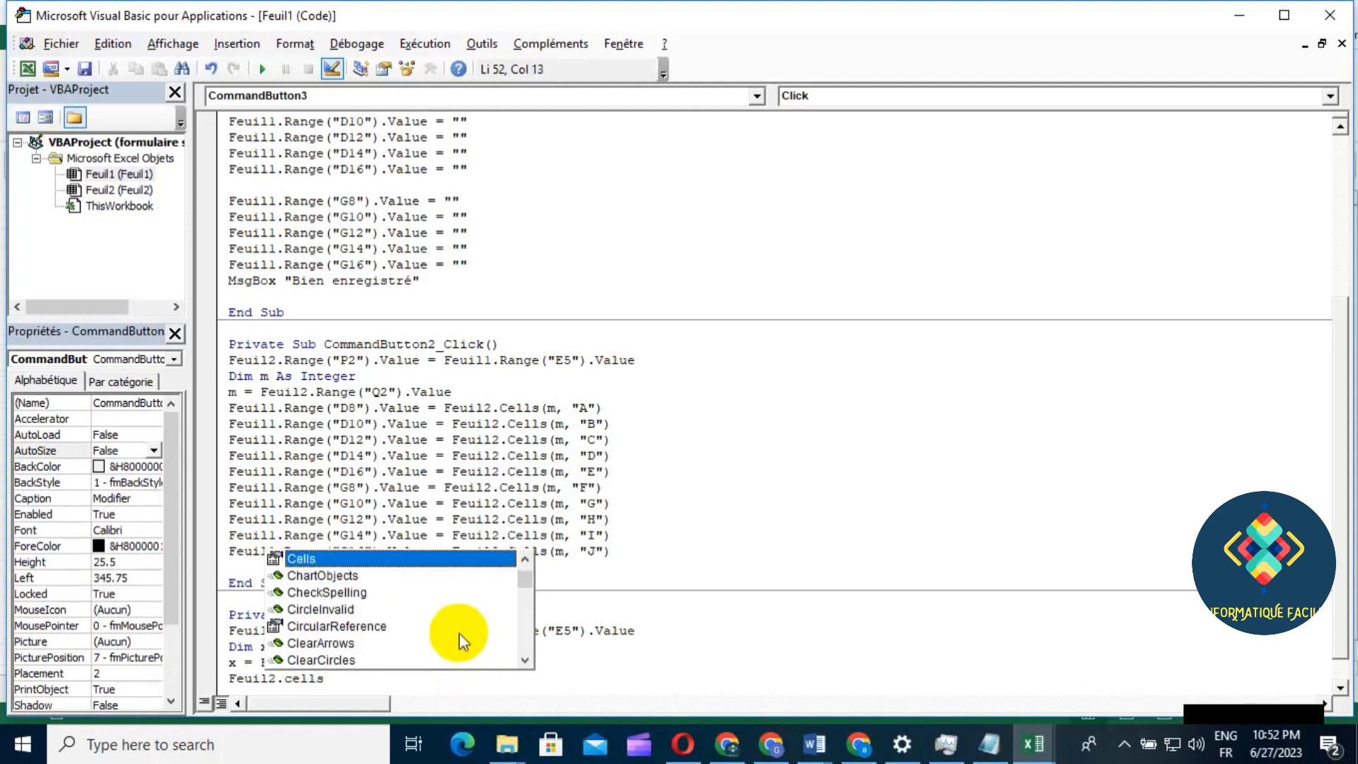
{"action": "double_click", "coordinate": [331, 556]}
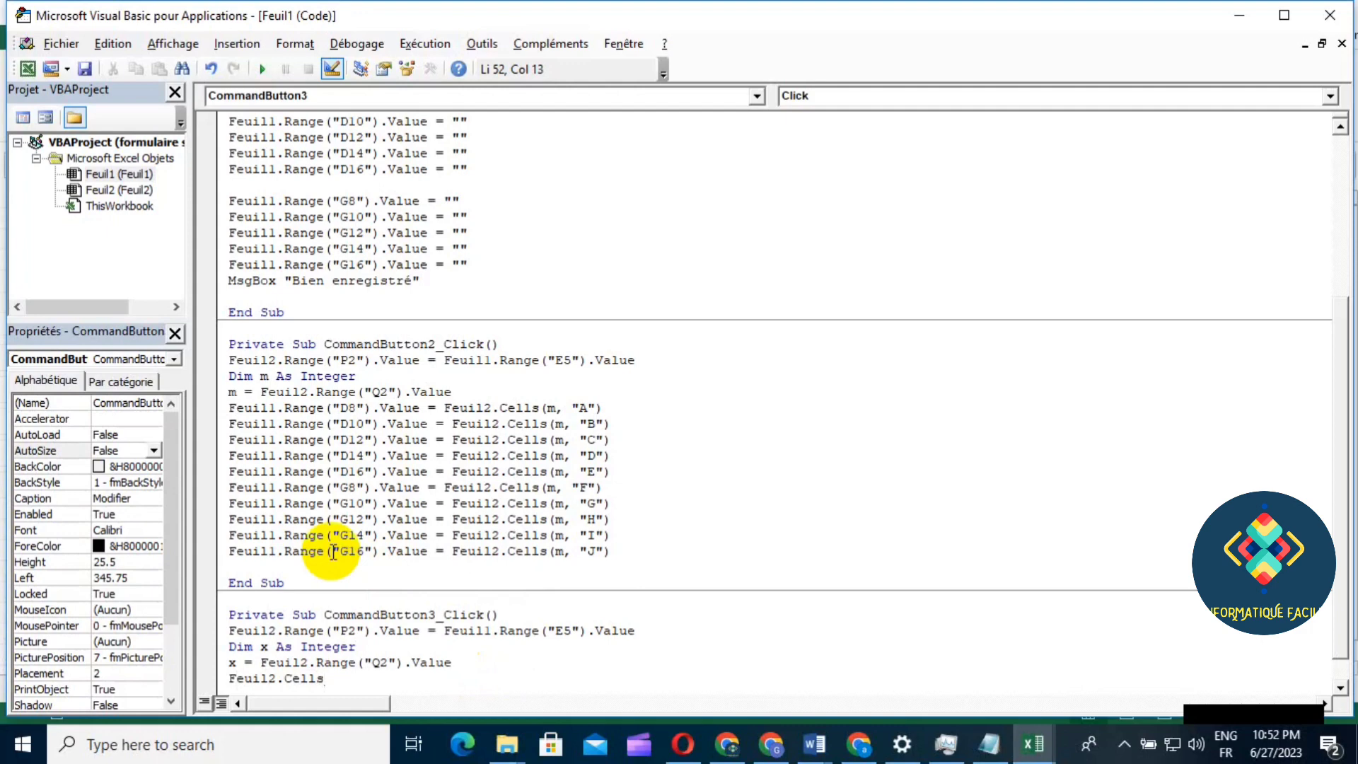
{"action": "type", "text": "("}
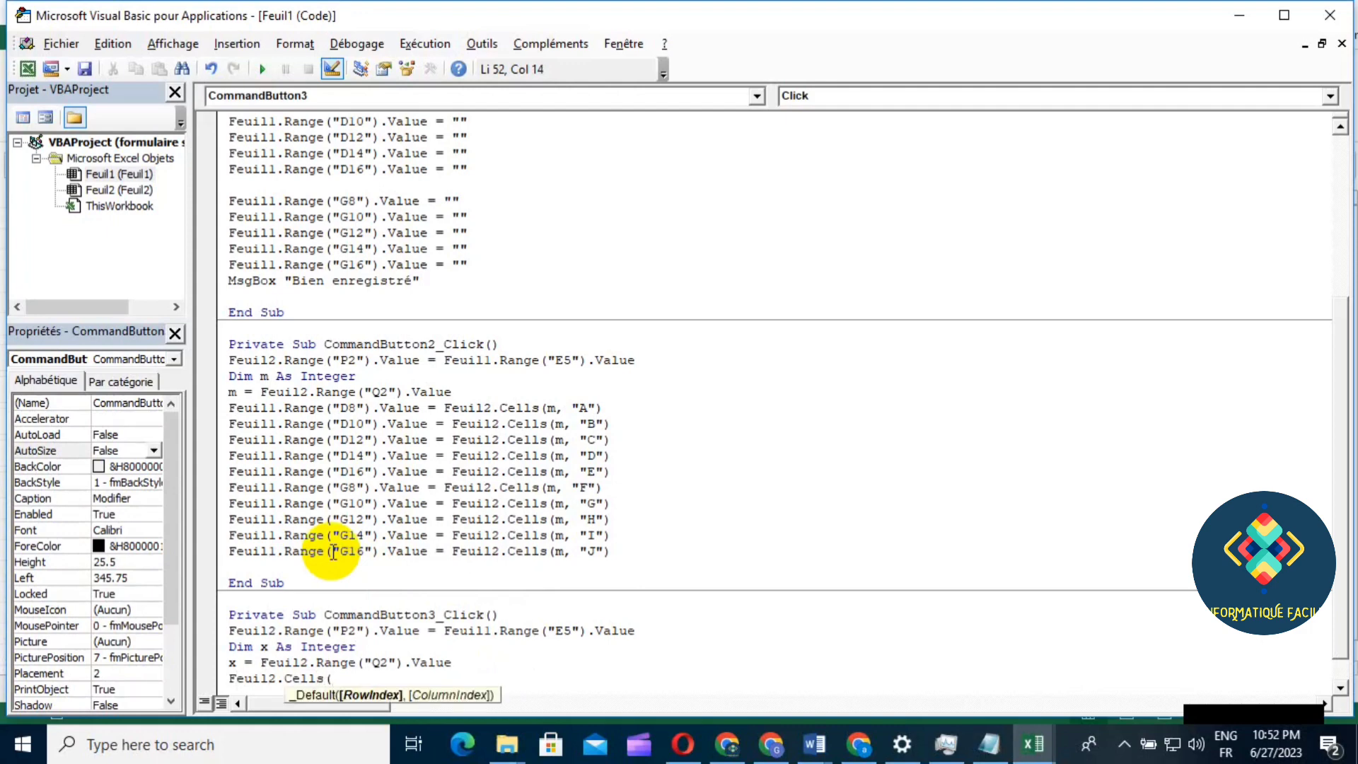
{"action": "type", "text": "x"}
{"action": "type", "text": ","}
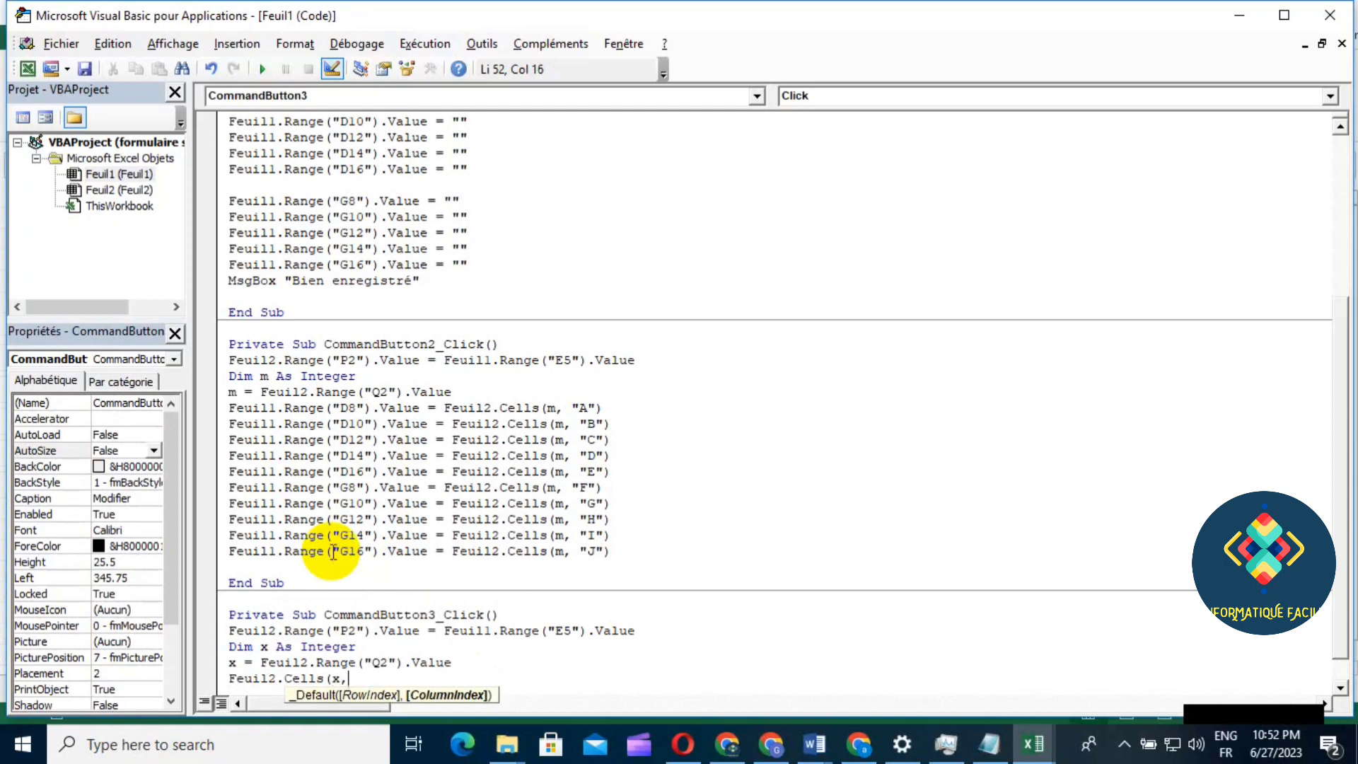
{"action": "type", "text": " \""}
{"action": "type", "text": "A"}
{"action": "type", "text": "\""}
{"action": "type", "text": ")."}
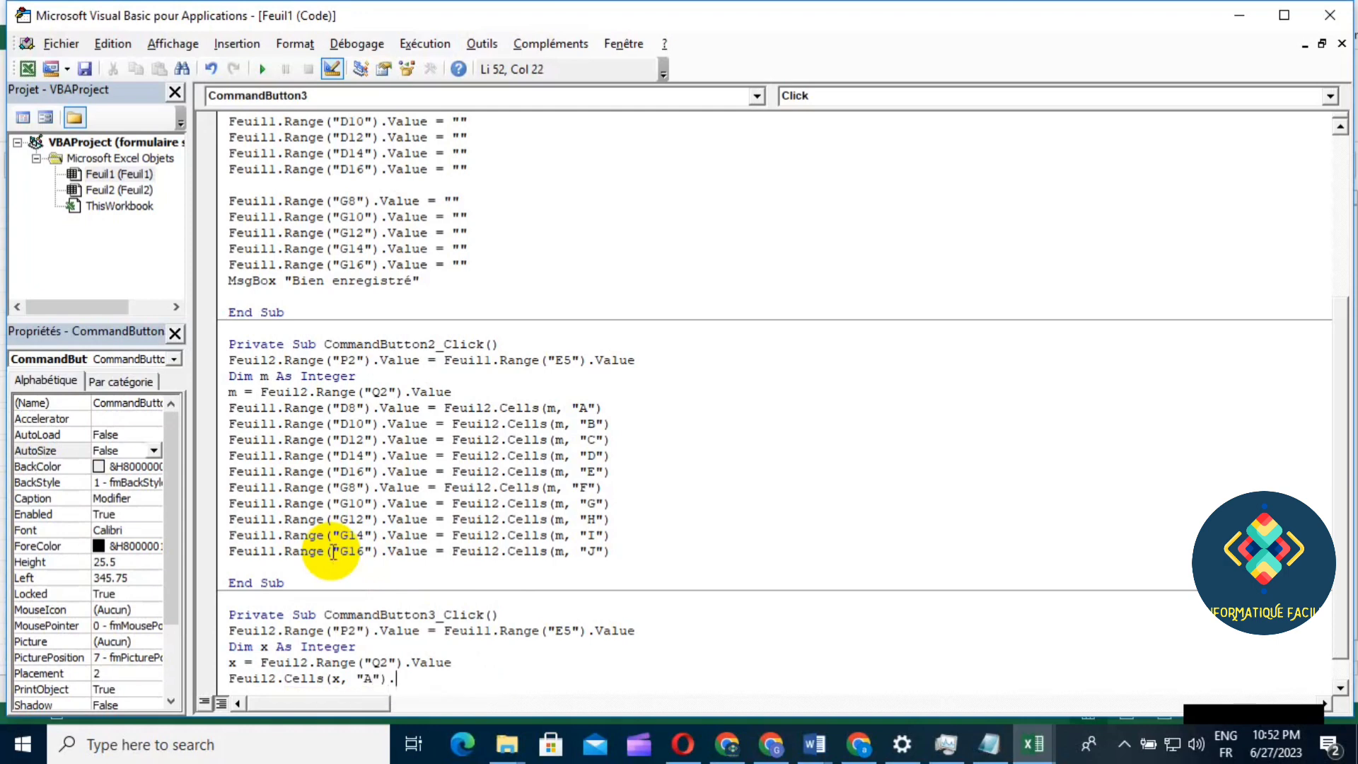
{"action": "type", "text": "valu"}
{"action": "type", "text": "e"}
{"action": "type", "text": "="}
{"action": "type", "text": "feuil"}
{"action": "type", "text": "l."}
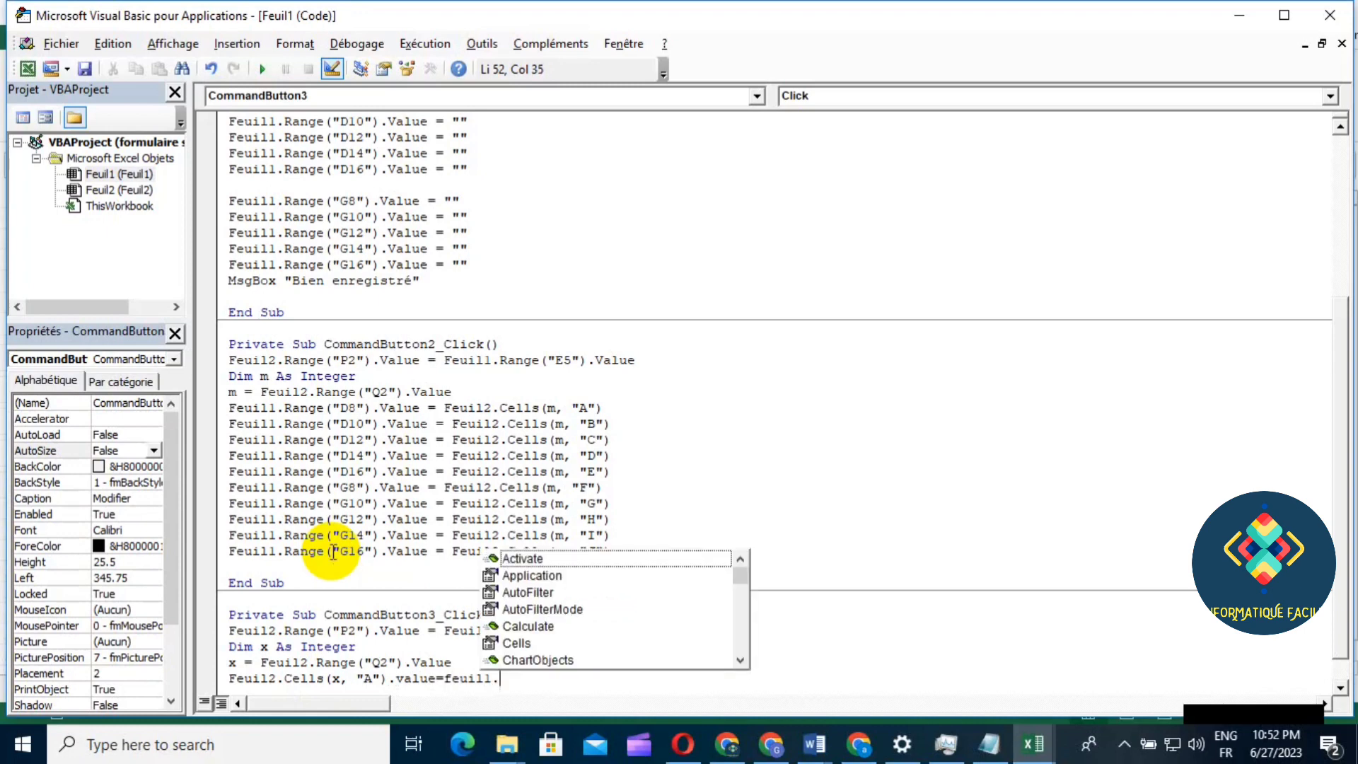
{"action": "type", "text": "ra"}
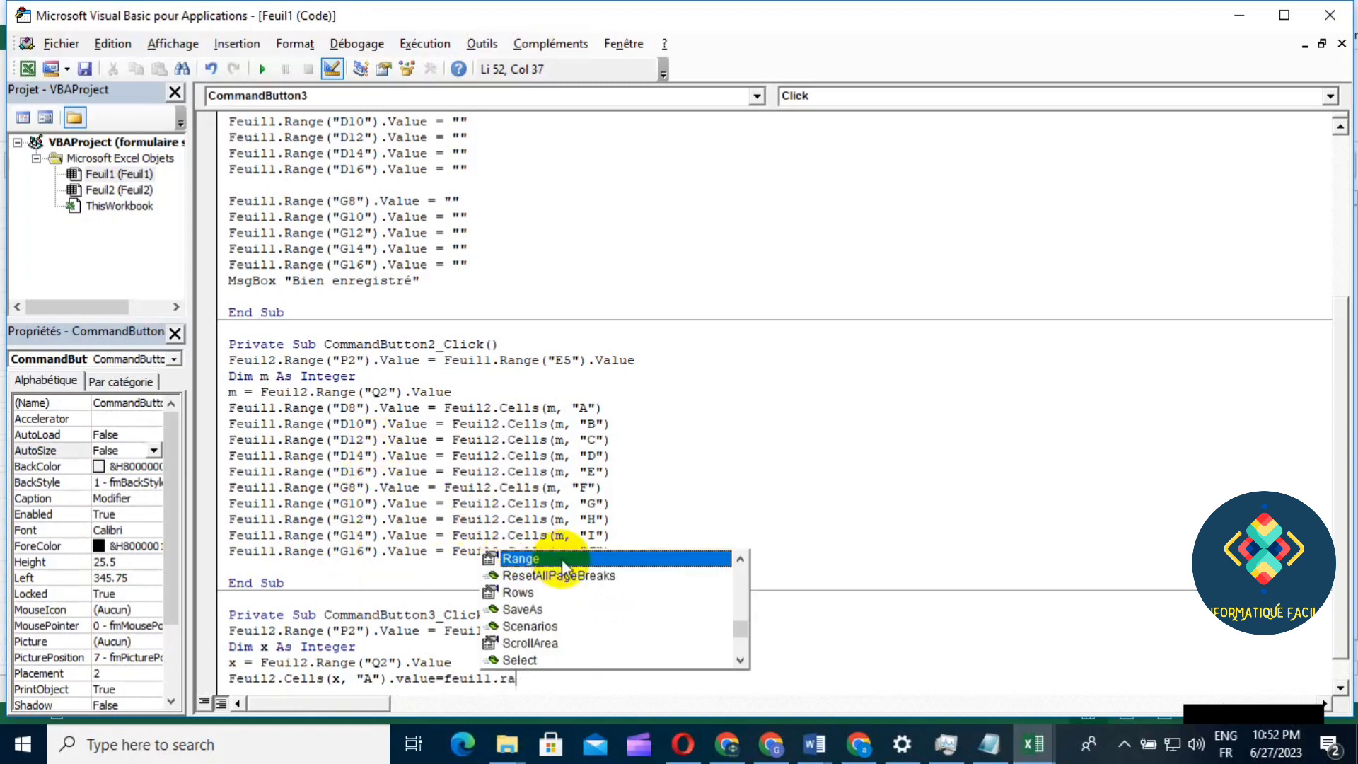
{"action": "double_click", "coordinate": [548, 556]}
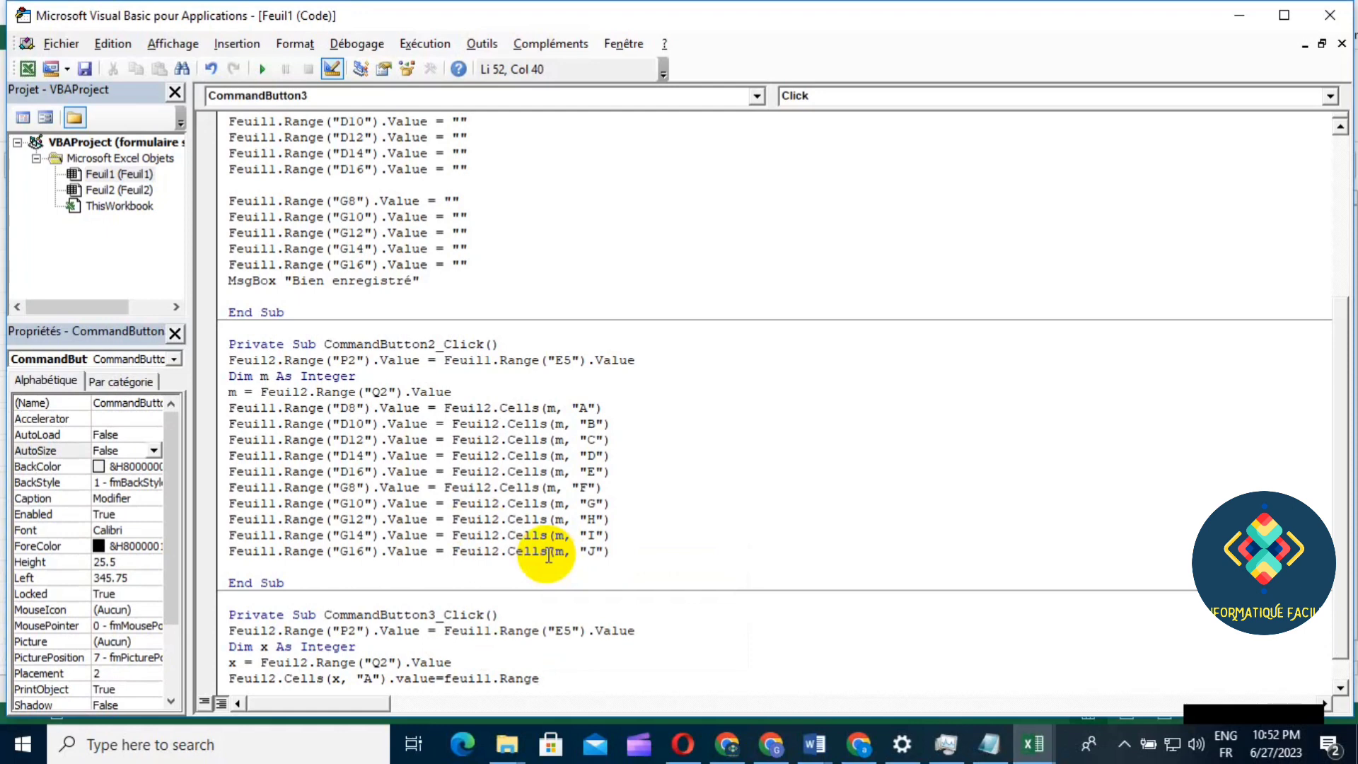
{"action": "type", "text": "(\""}
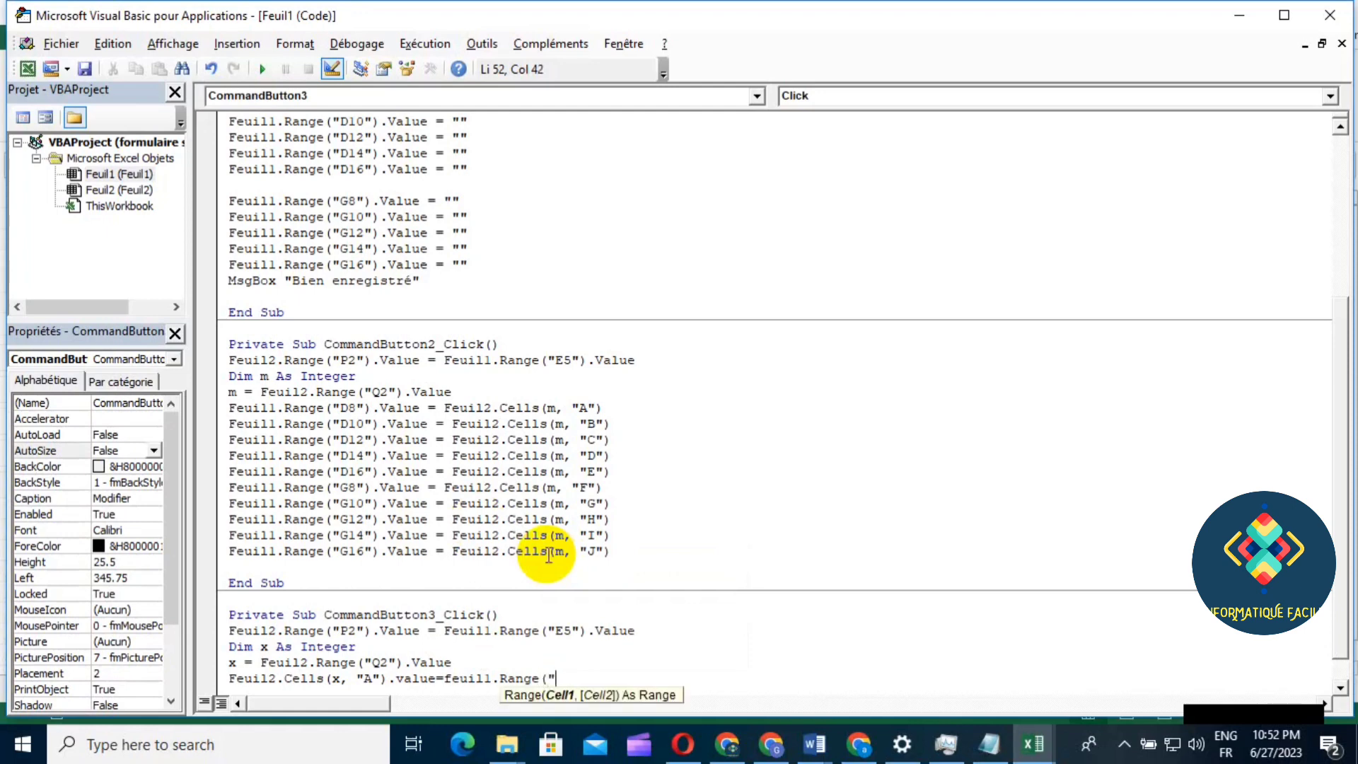
{"action": "type", "text": "D"}
{"action": "type", "text": "8"}
{"action": "type", "text": "\")"}
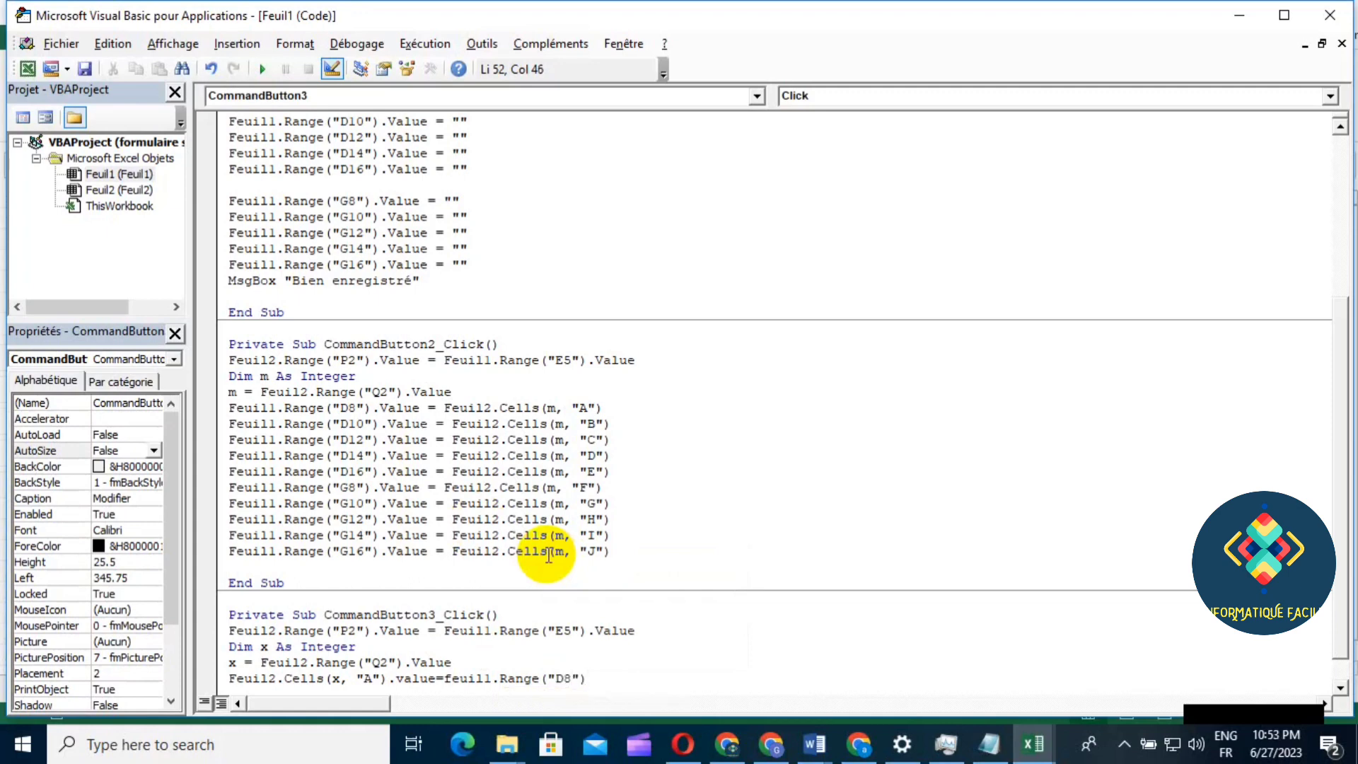
{"action": "type", "text": "."}
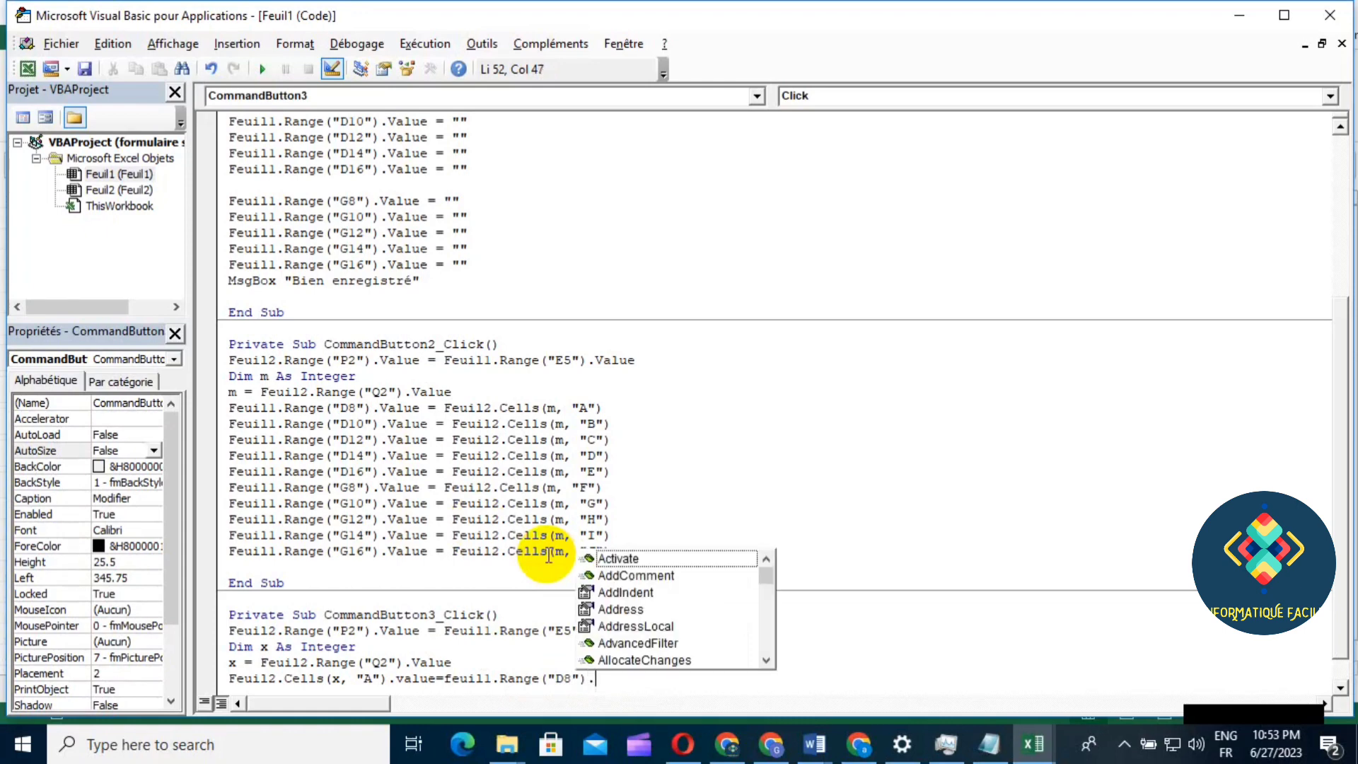
{"action": "type", "text": "value"}
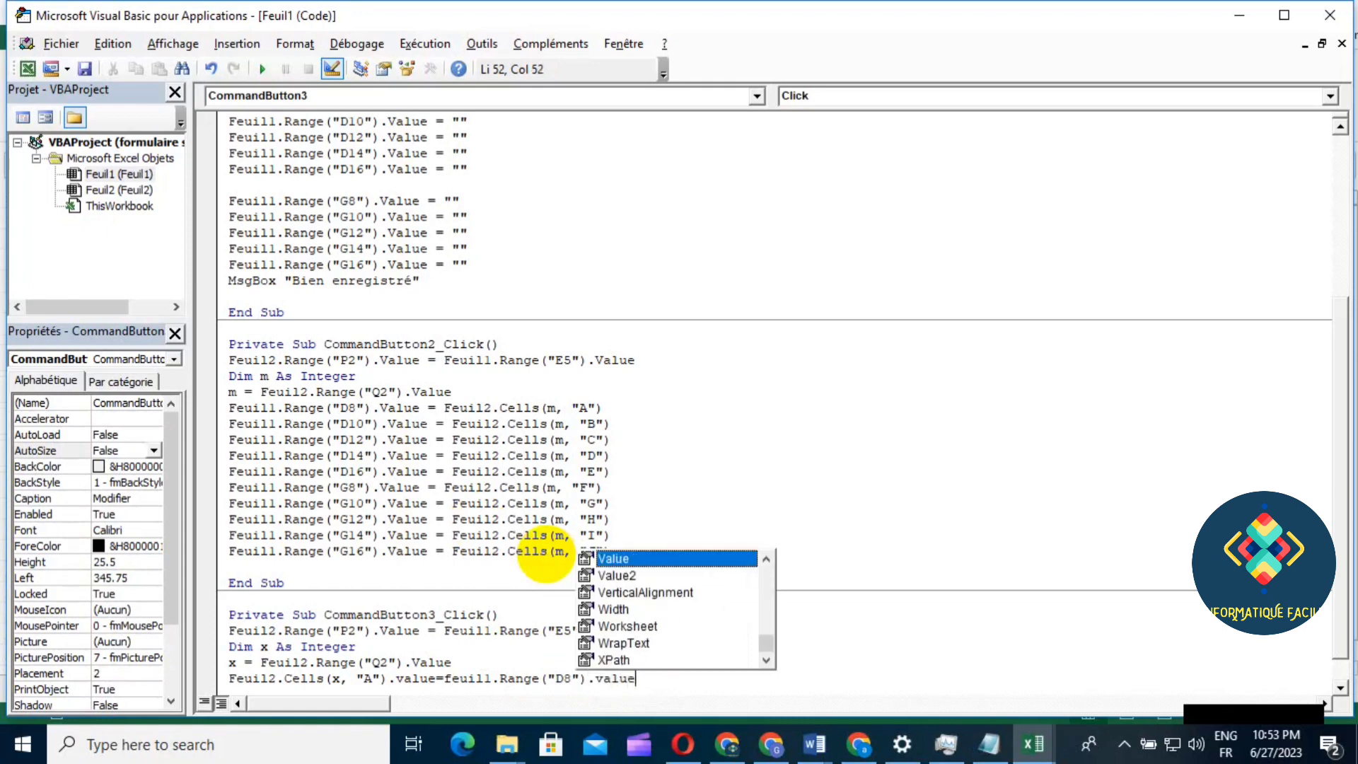
{"action": "double_click", "coordinate": [612, 559]}
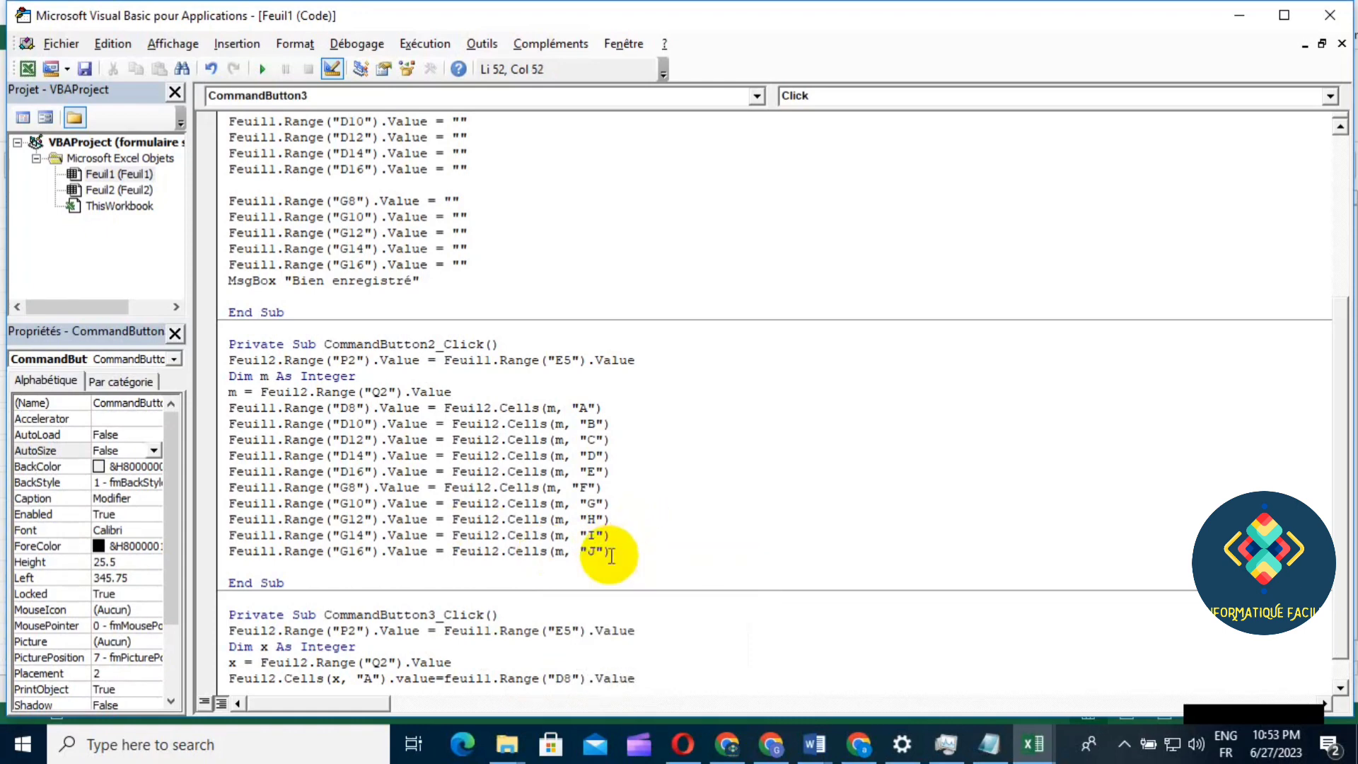
{"action": "key", "text": "Return"}
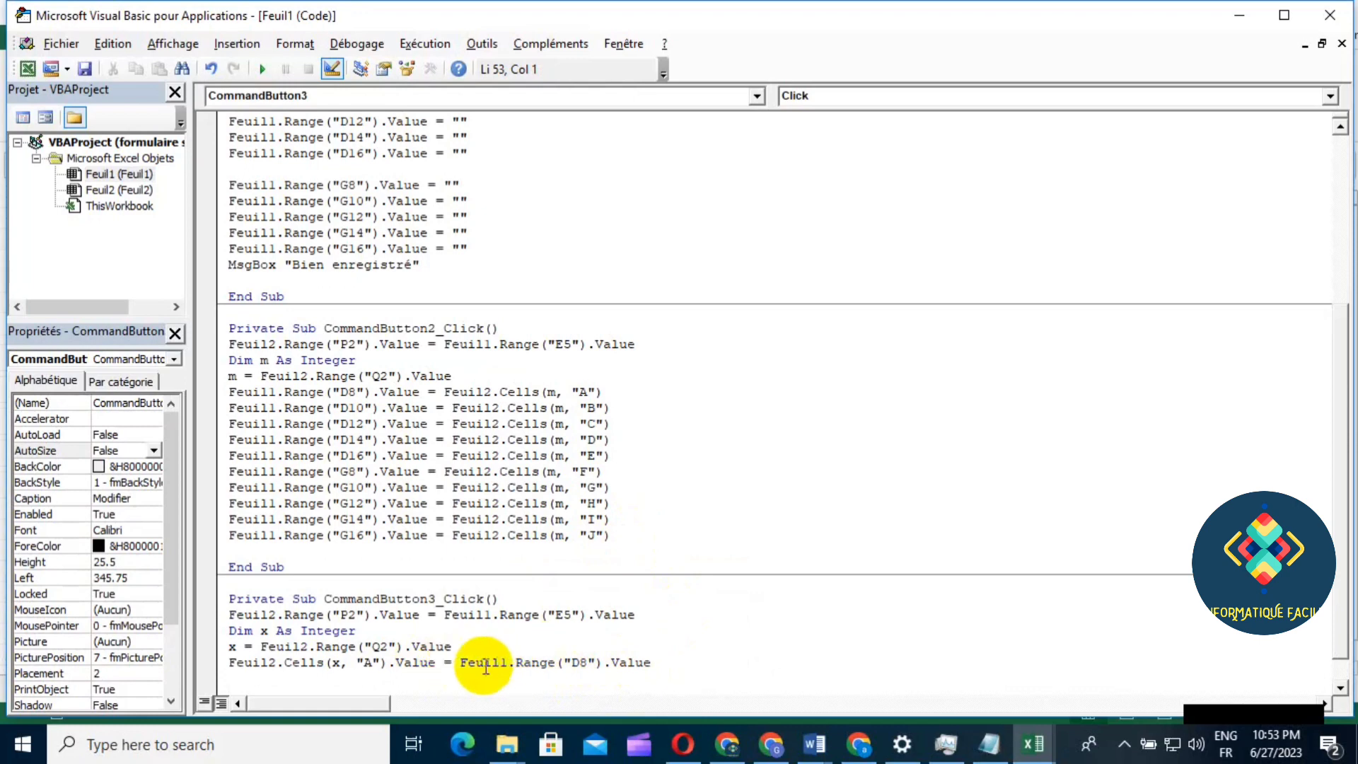
Copy the Feuil2.Cells(x, "A") assignment line
{"action": "left_click_drag", "start_coordinate": [651, 663], "coordinate": [382, 648]}
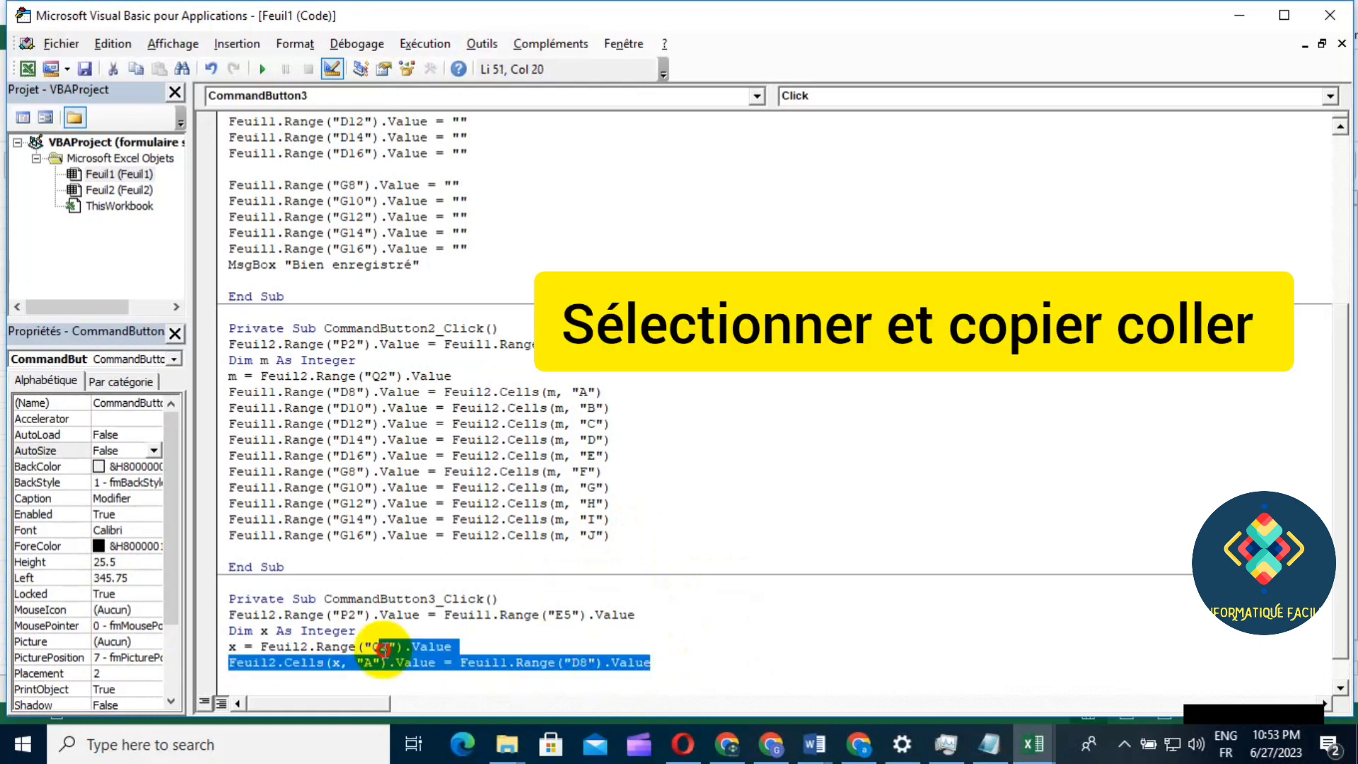
{"action": "left_click_drag", "start_coordinate": [651, 662], "coordinate": [225, 663]}
{"action": "key", "text": "ctrl+c"}
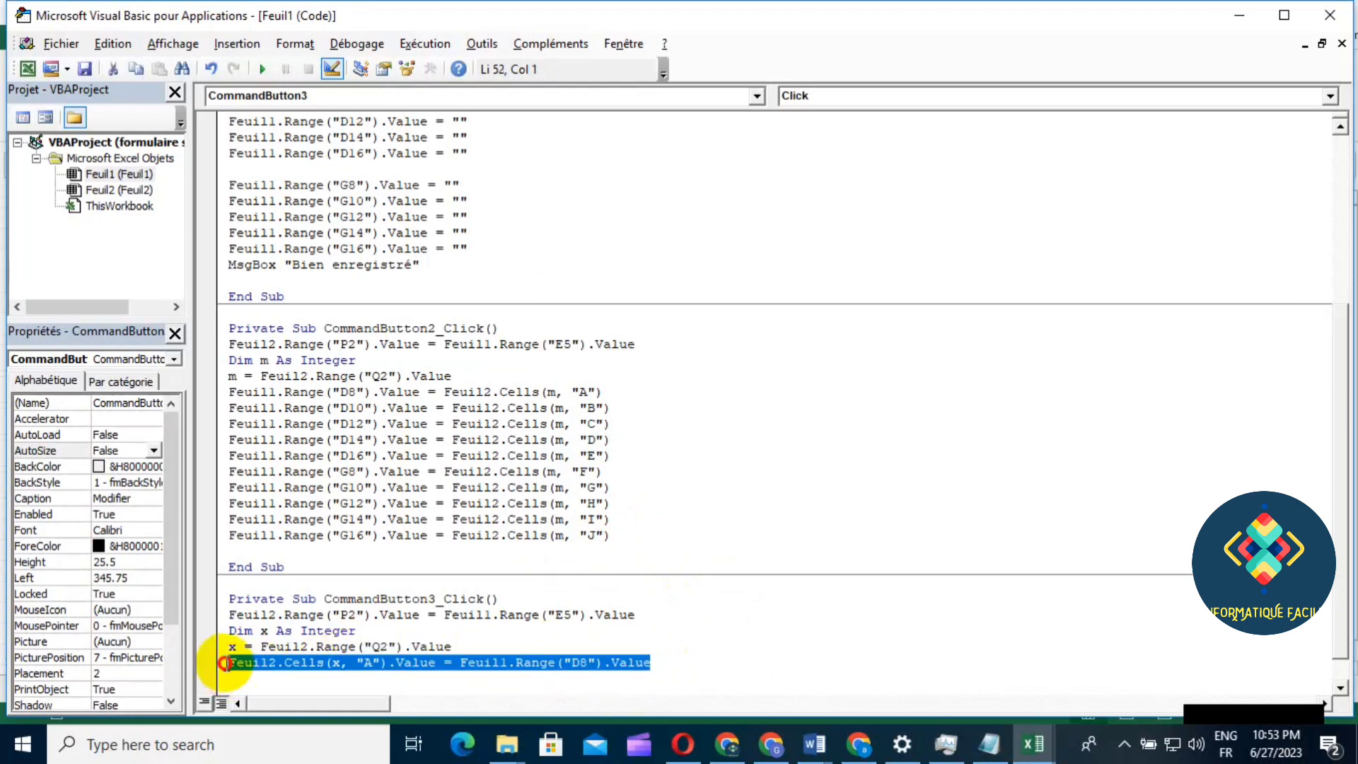
{"action": "right_click", "coordinate": [255, 670]}
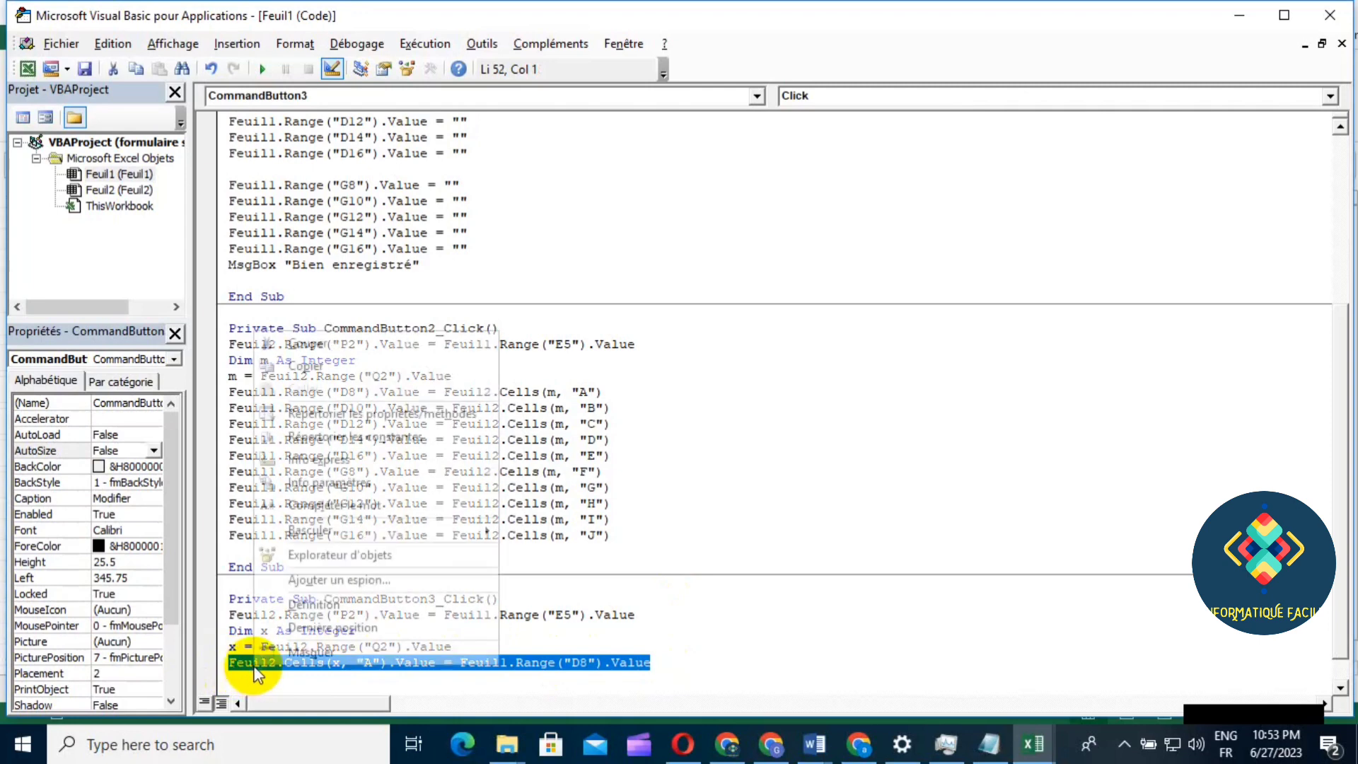
{"action": "left_click", "coordinate": [324, 367]}
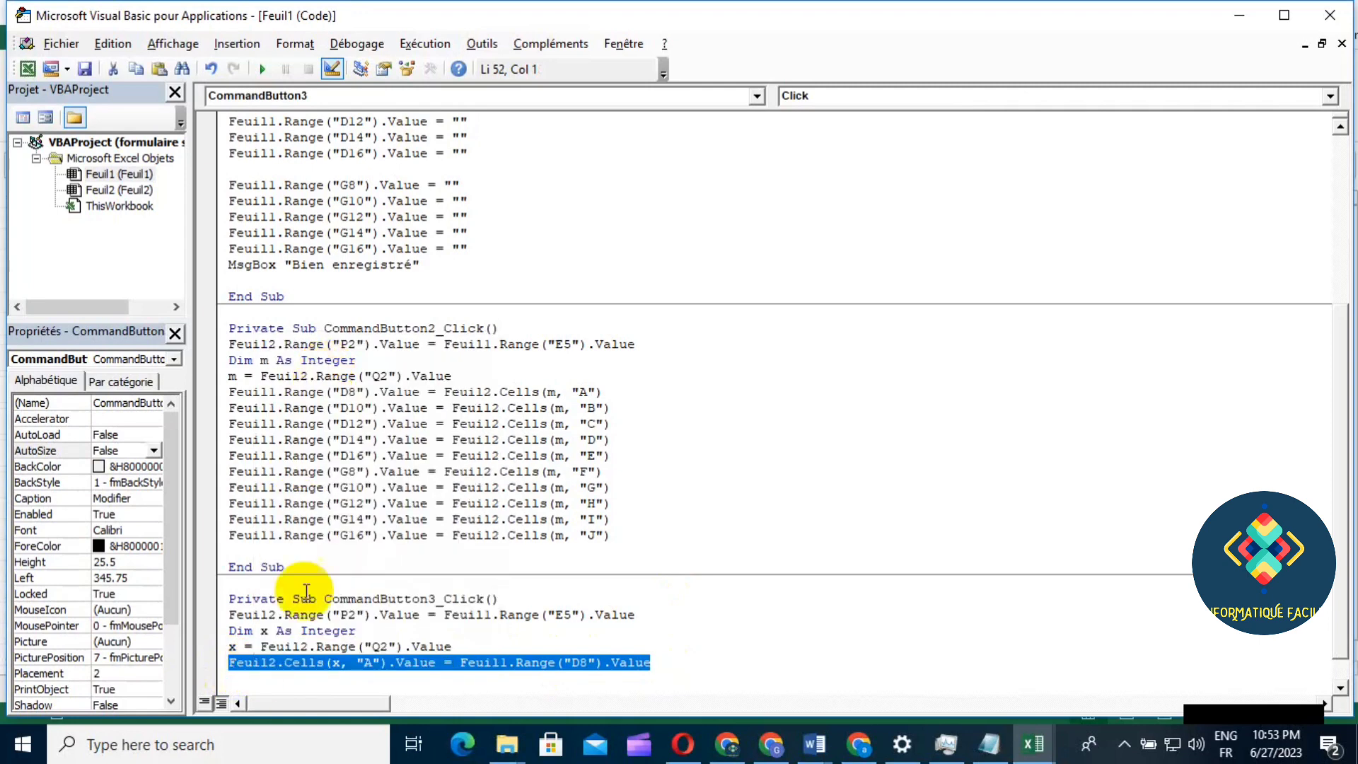
Paste the copied line repeatedly so it appears ten times in the procedure
{"action": "left_click", "coordinate": [255, 677]}
{"action": "key", "text": "ctrl+v"}
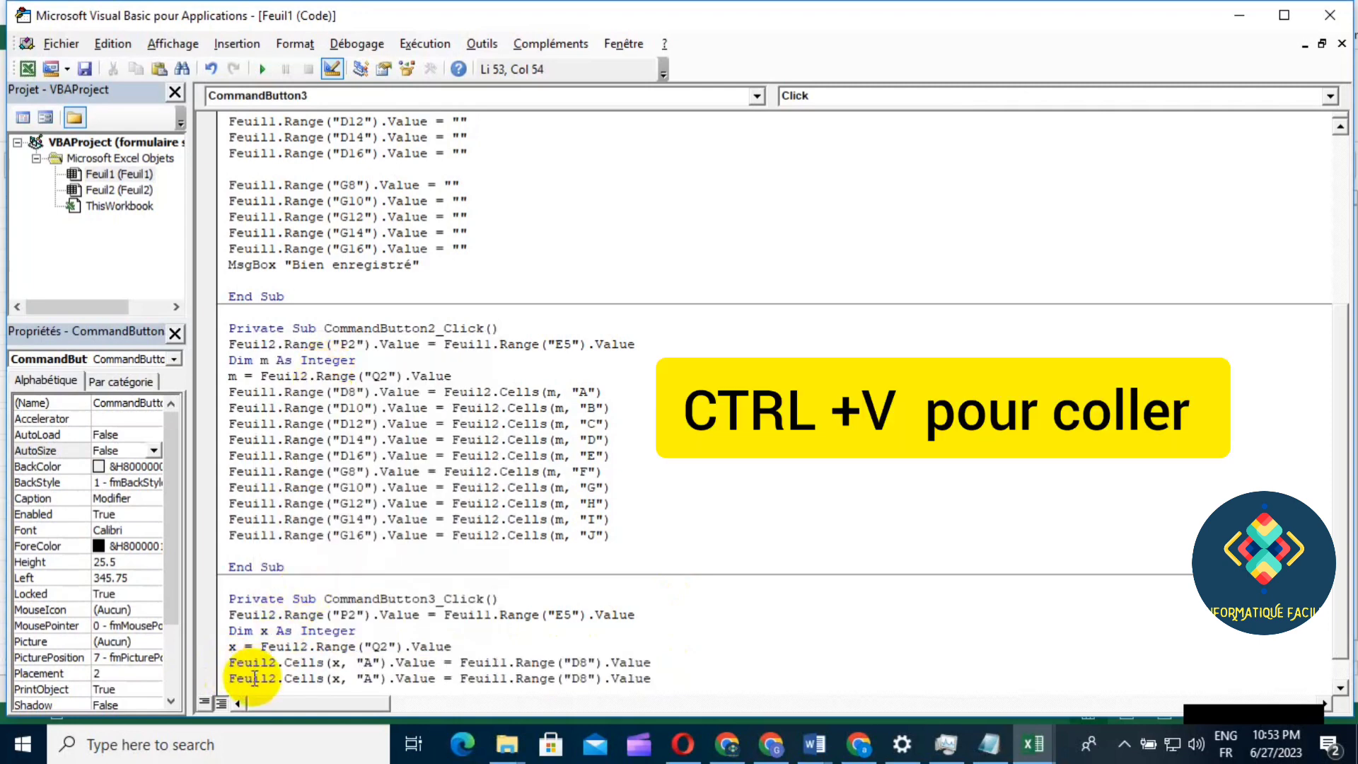
{"action": "key", "text": "Return"}
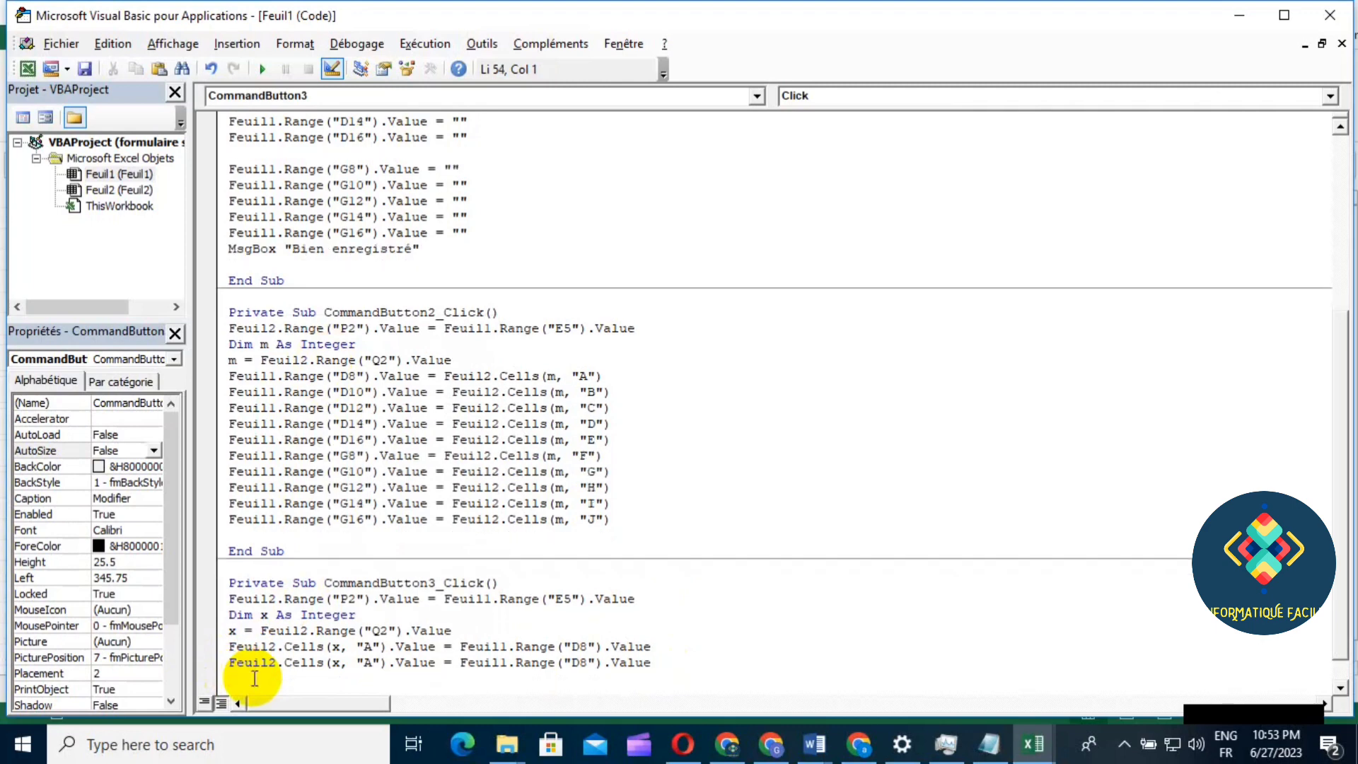
{"action": "key", "text": "ctrl+v"}
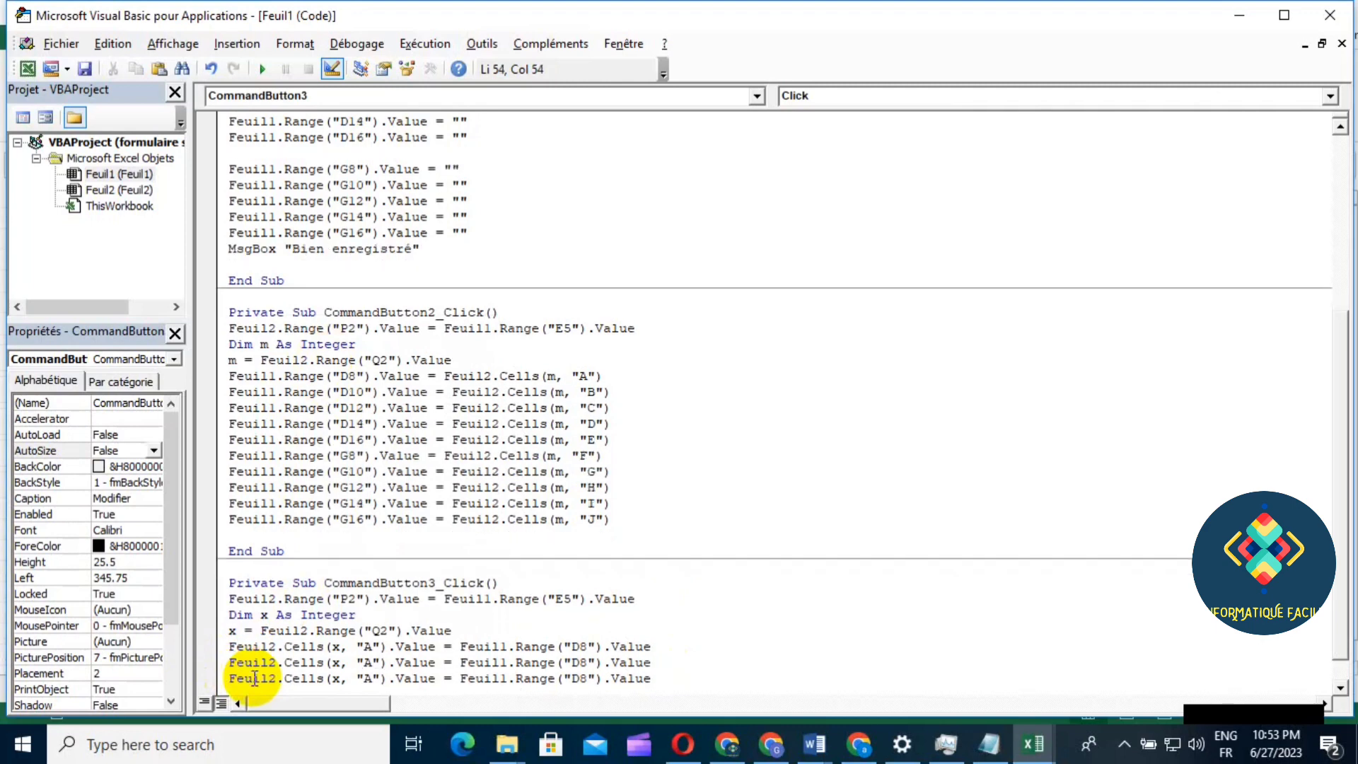
{"action": "key", "text": "Return"}
{"action": "key", "text": "ctrl+v"}
{"action": "key", "text": "Return"}
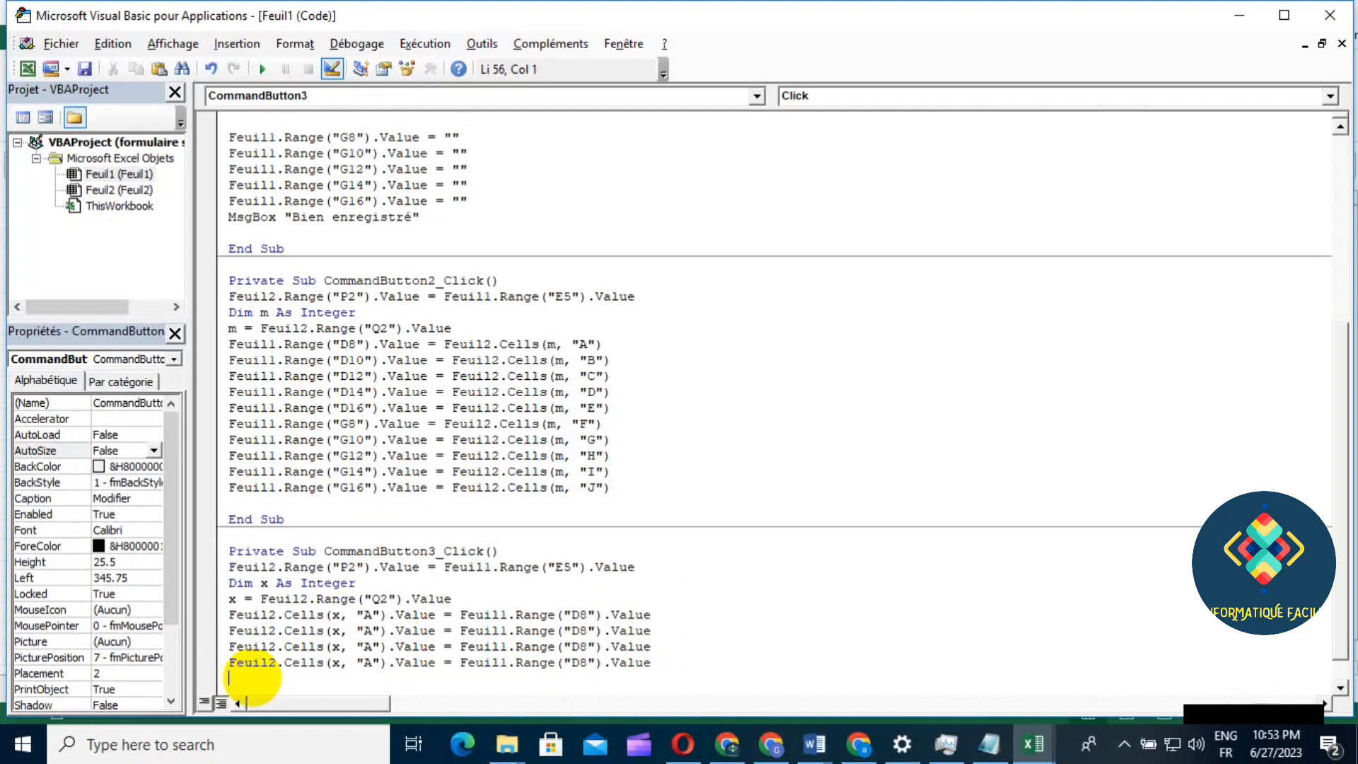
{"action": "key", "text": "ctrl+v"}
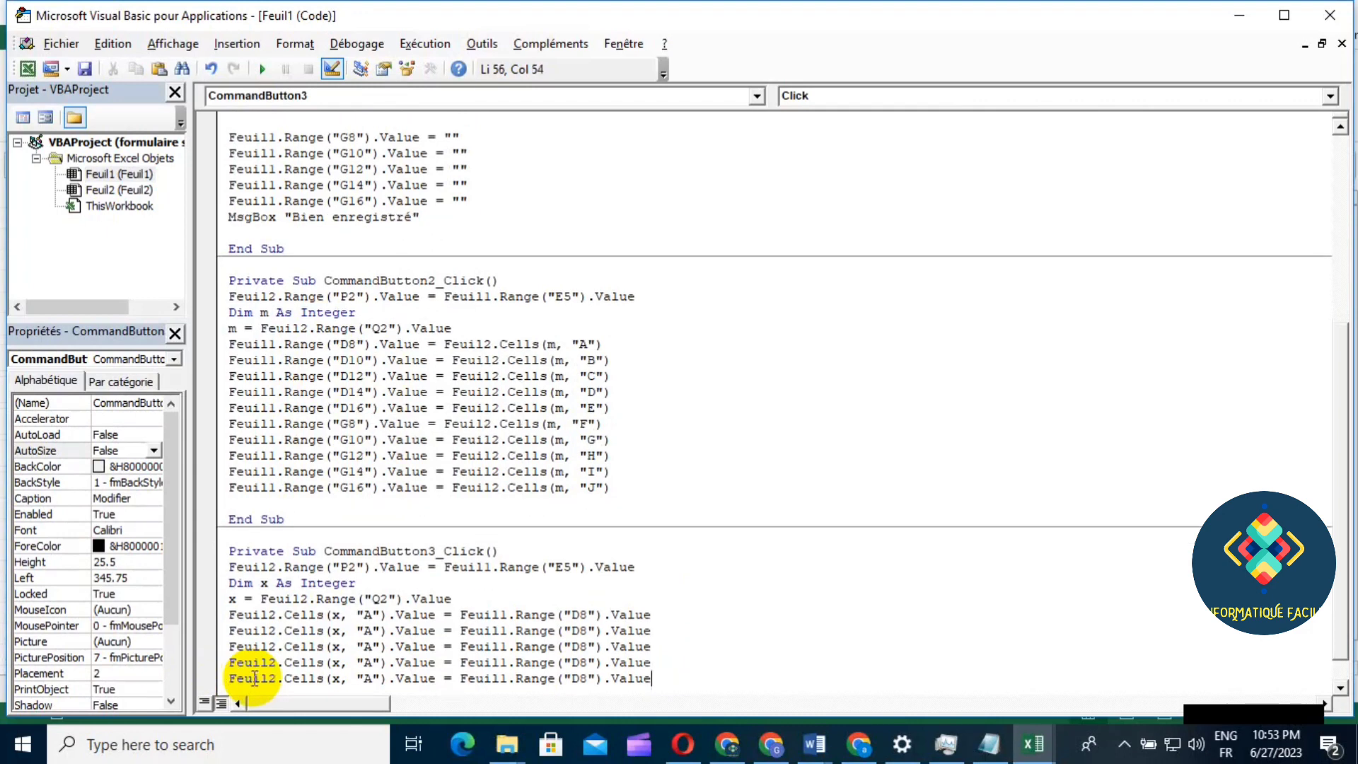
{"action": "key", "text": "Return"}
{"action": "key", "text": "ctrl+v"}
{"action": "key", "text": "Return"}
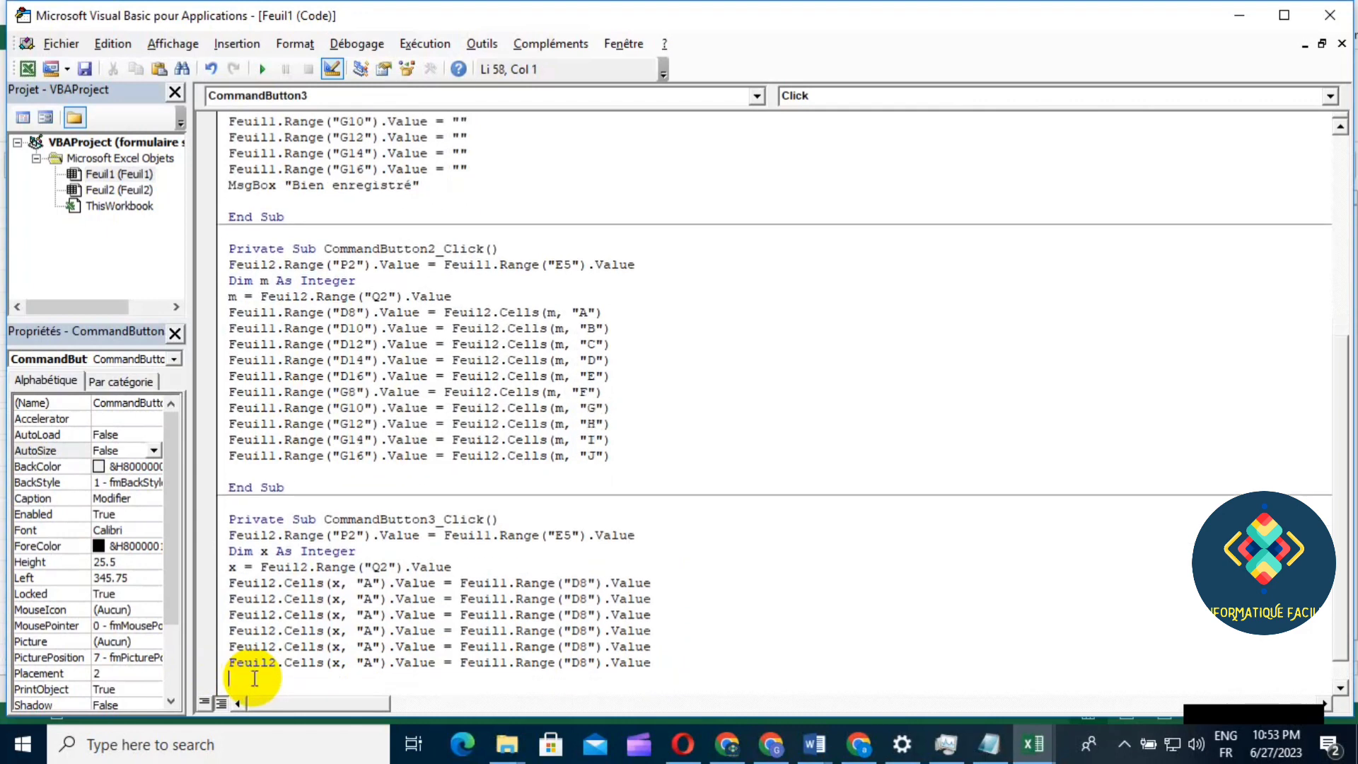
{"action": "key", "text": "ctrl+v"}
{"action": "key", "text": "Return"}
{"action": "key", "text": "ctrl+v"}
{"action": "key", "text": "Return"}
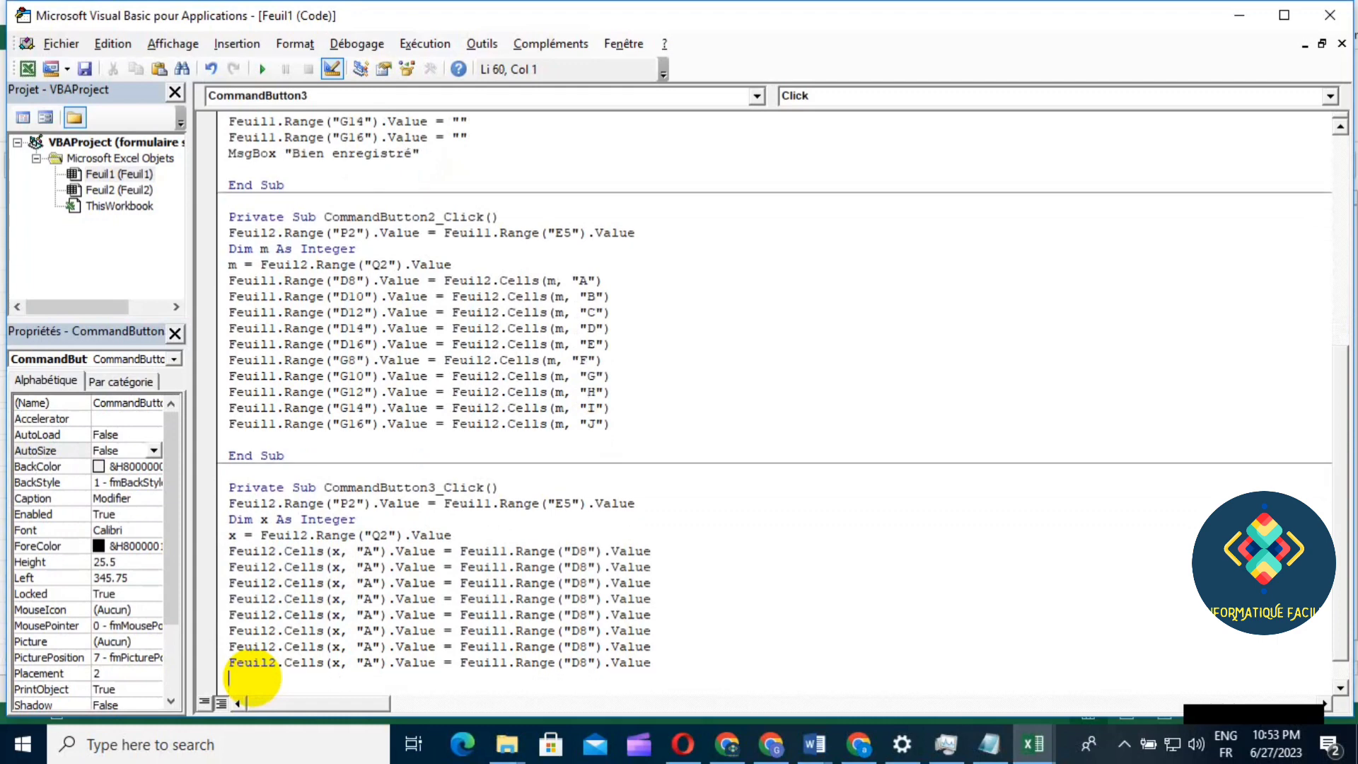
{"action": "key", "text": "ctrl+v"}
{"action": "key", "text": "Return"}
{"action": "key", "text": "ctrl+v"}
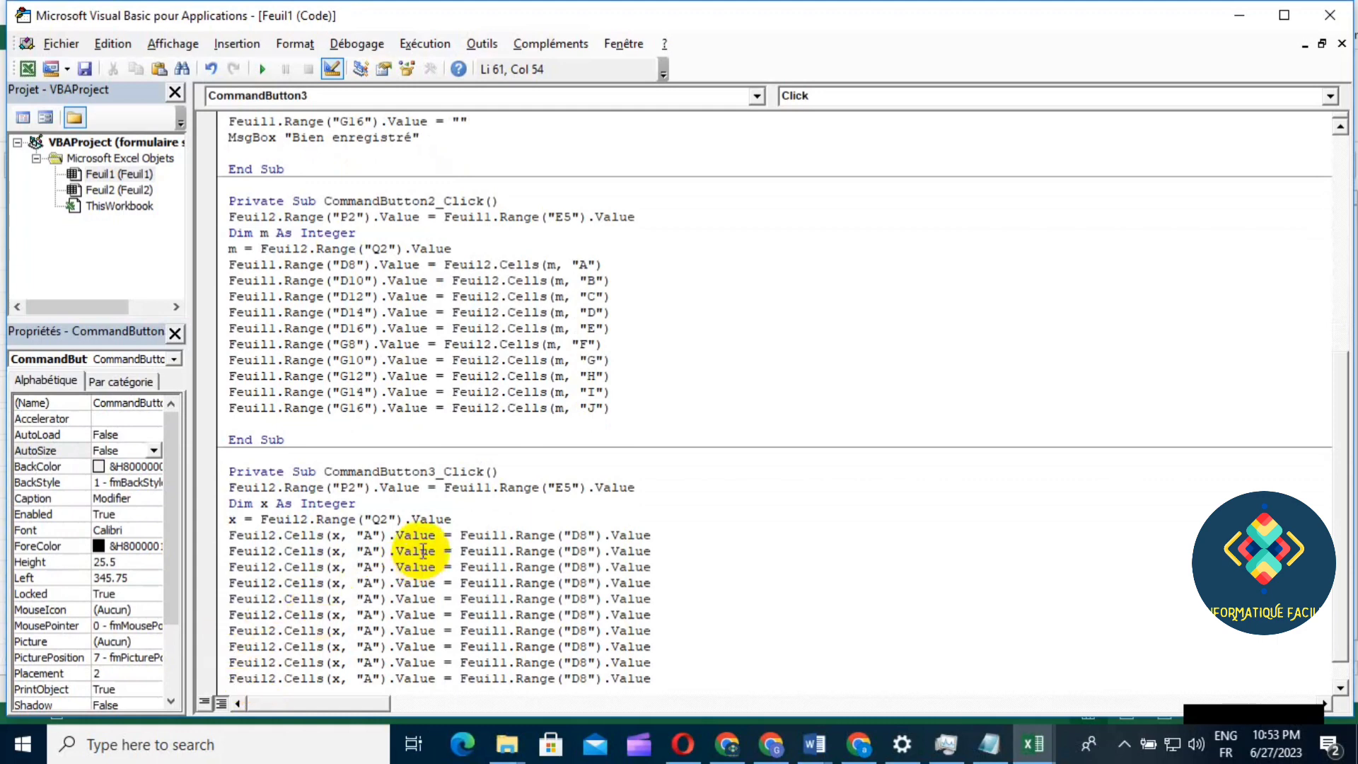
Change the column letter on lines two to five to B, C, D and E
{"action": "double_click", "coordinate": [368, 551]}
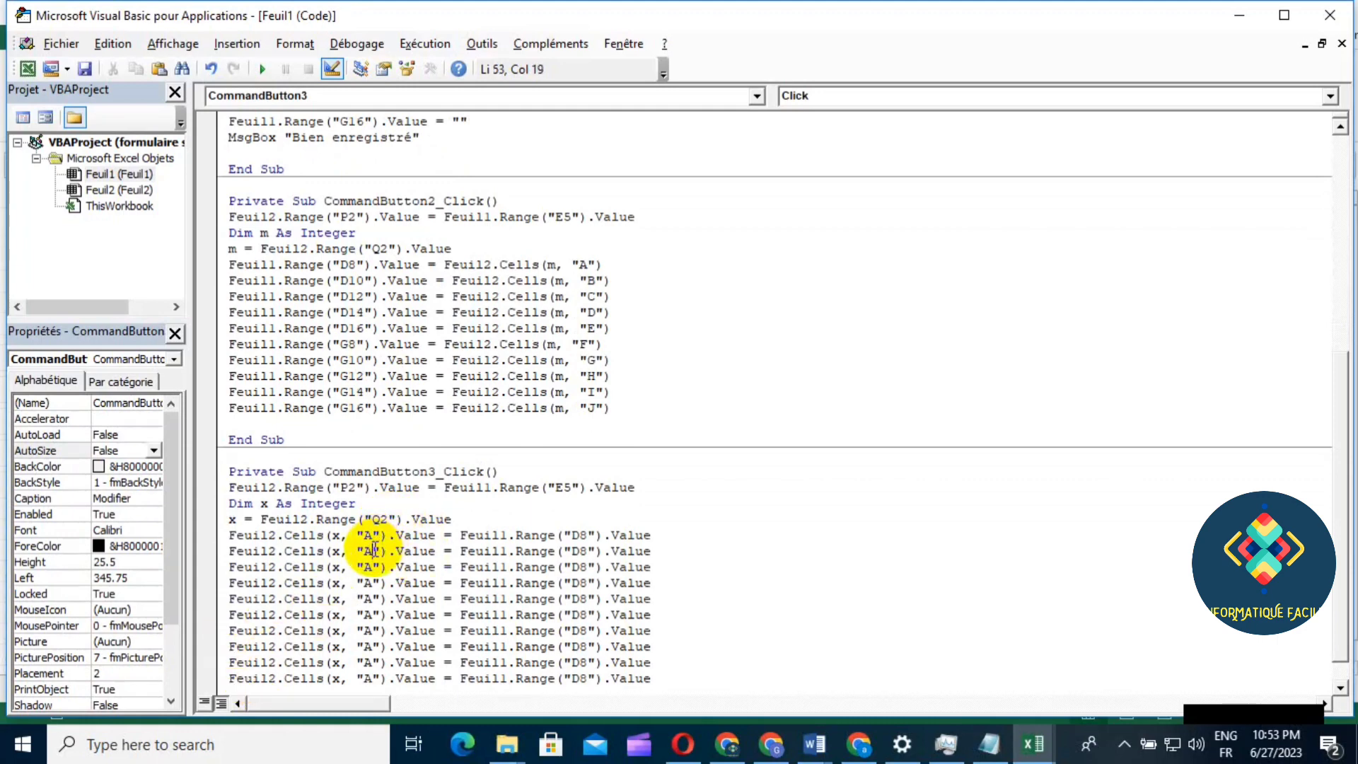
{"action": "key", "text": "BackSpace"}
{"action": "type", "text": "B"}
{"action": "double_click", "coordinate": [368, 567]}
{"action": "key", "text": "BackSpace"}
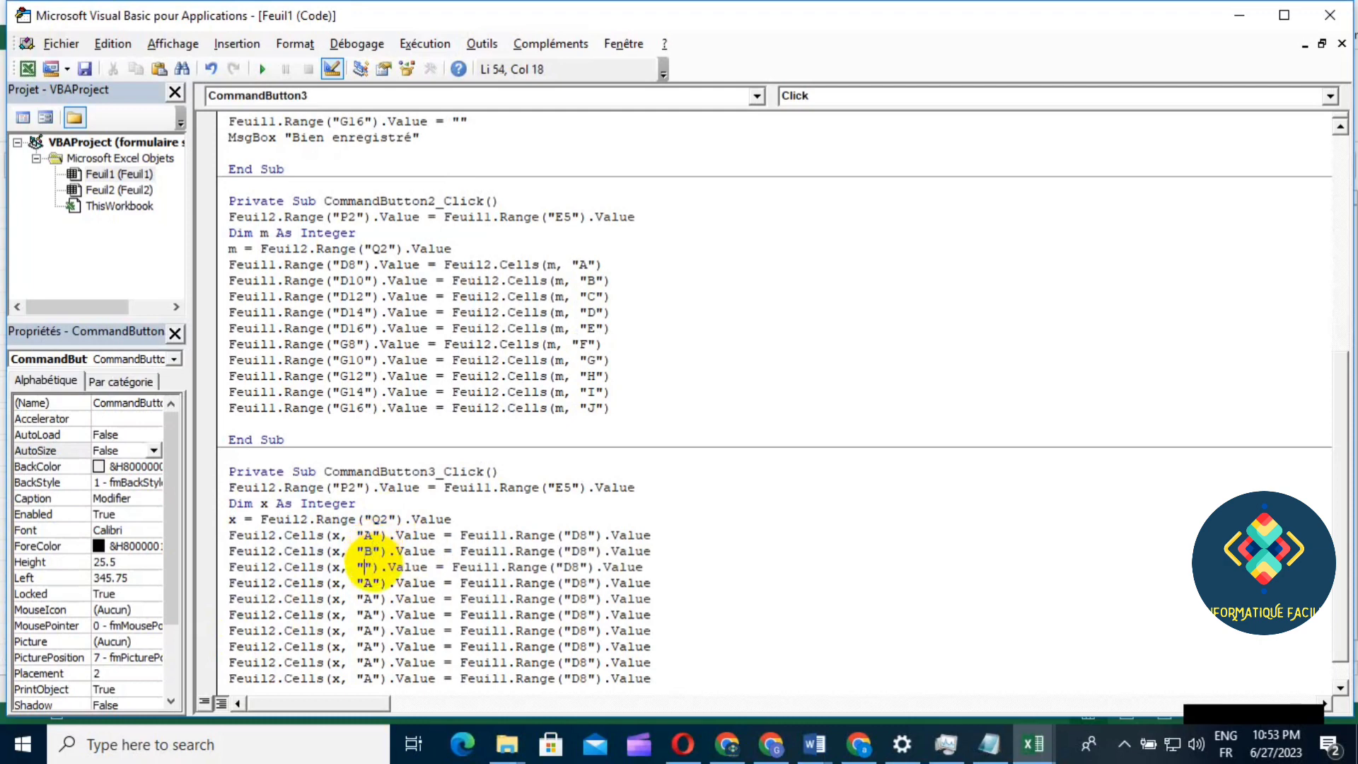
{"action": "type", "text": "C"}
{"action": "double_click", "coordinate": [367, 583]}
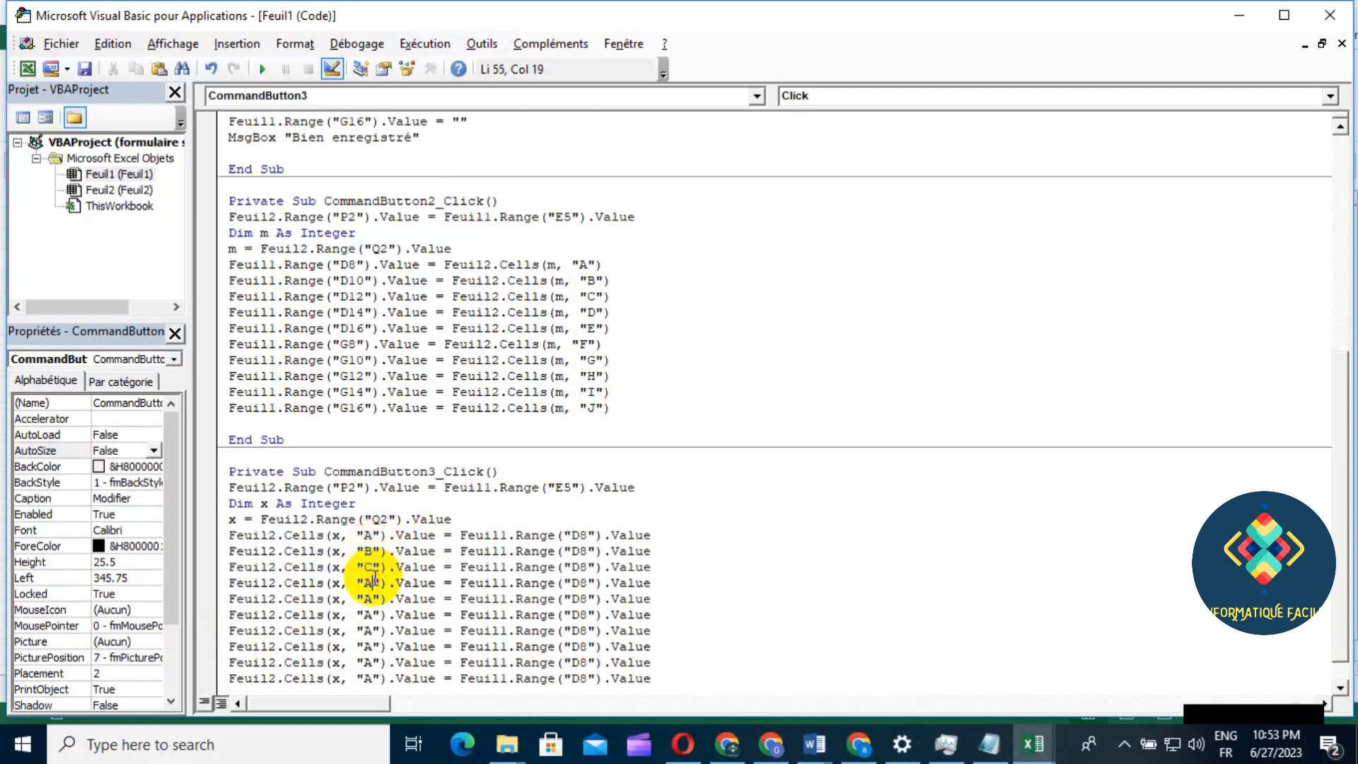
{"action": "key", "text": "BackSpace"}
{"action": "type", "text": "D"}
{"action": "double_click", "coordinate": [367, 599]}
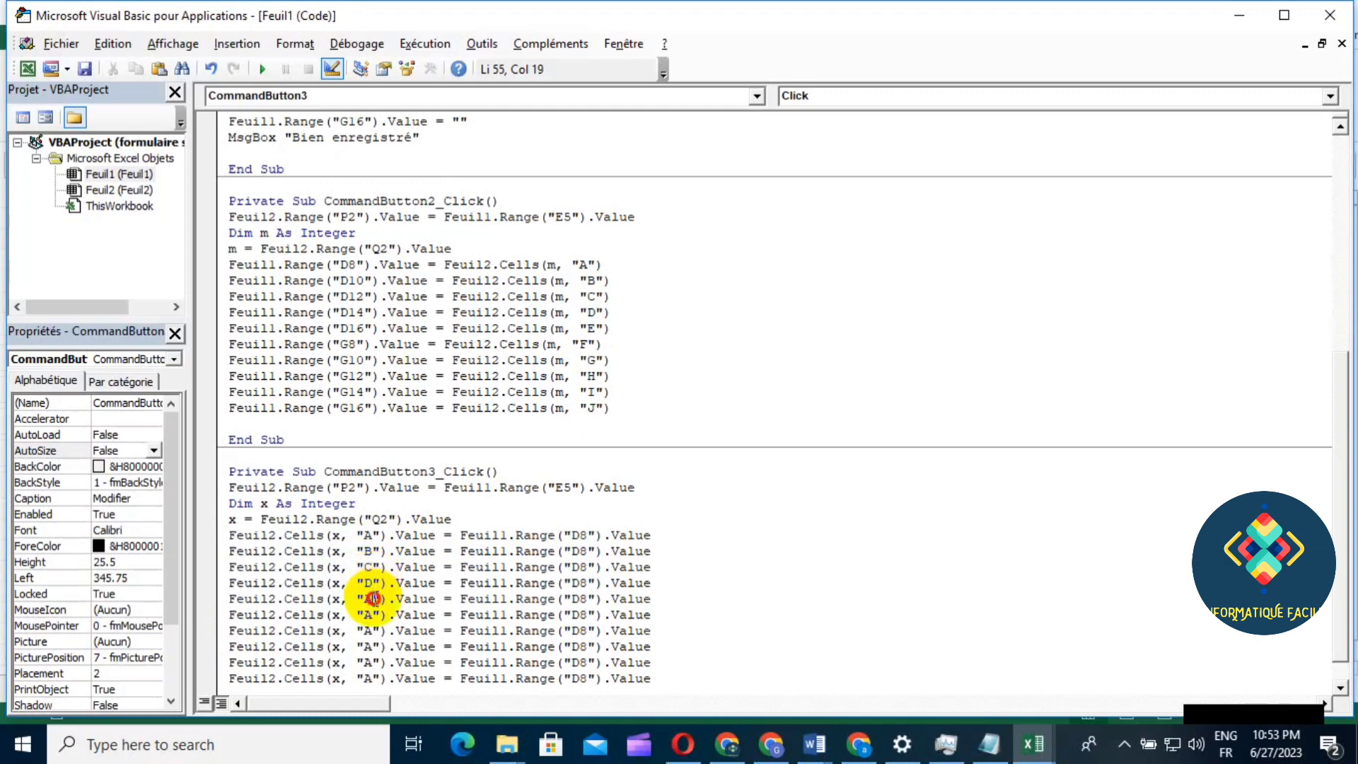
{"action": "key", "text": "BackSpace"}
{"action": "type", "text": "E"}
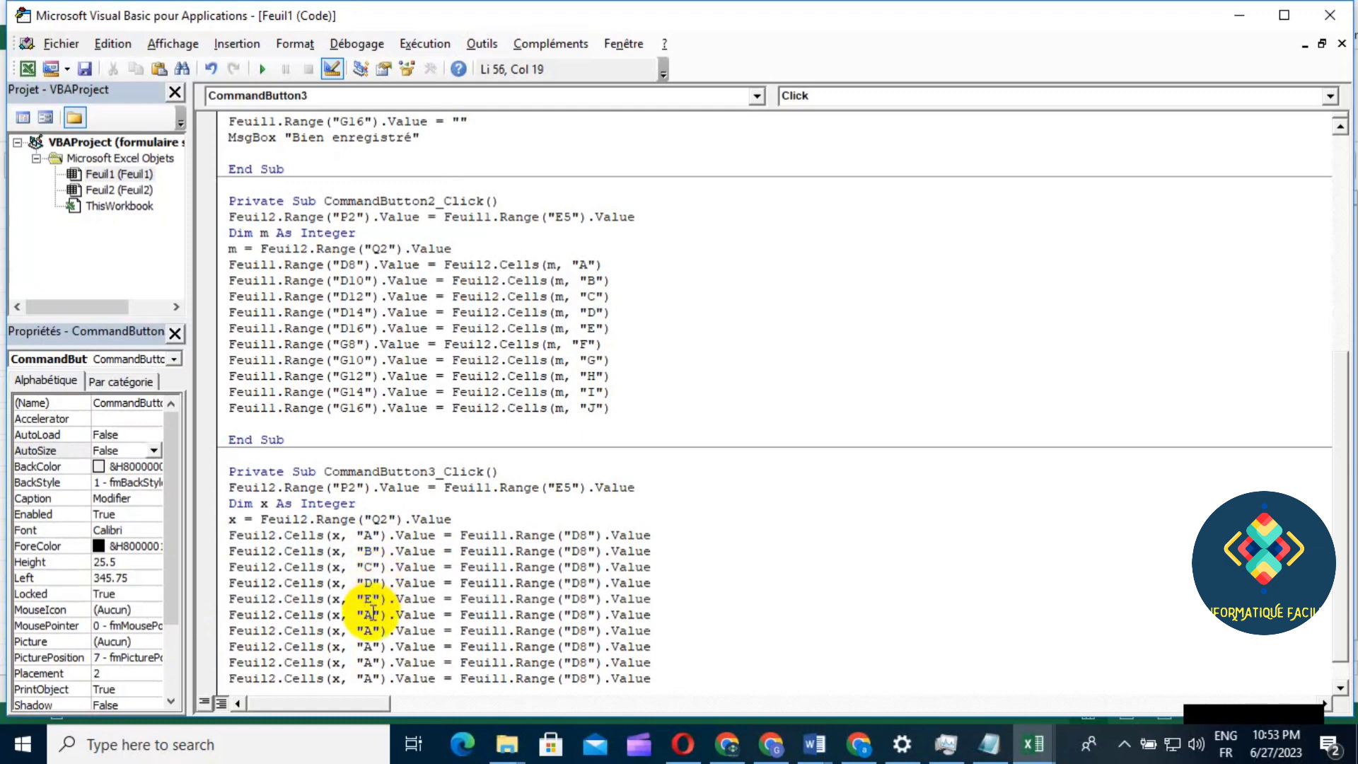
Change the column letter on the last five lines to F, G, H, I and J
{"action": "key", "text": "BackSpace"}
{"action": "type", "text": "F"}
{"action": "left_click", "coordinate": [372, 628]}
{"action": "key", "text": "BackSpace"}
{"action": "type", "text": "G"}
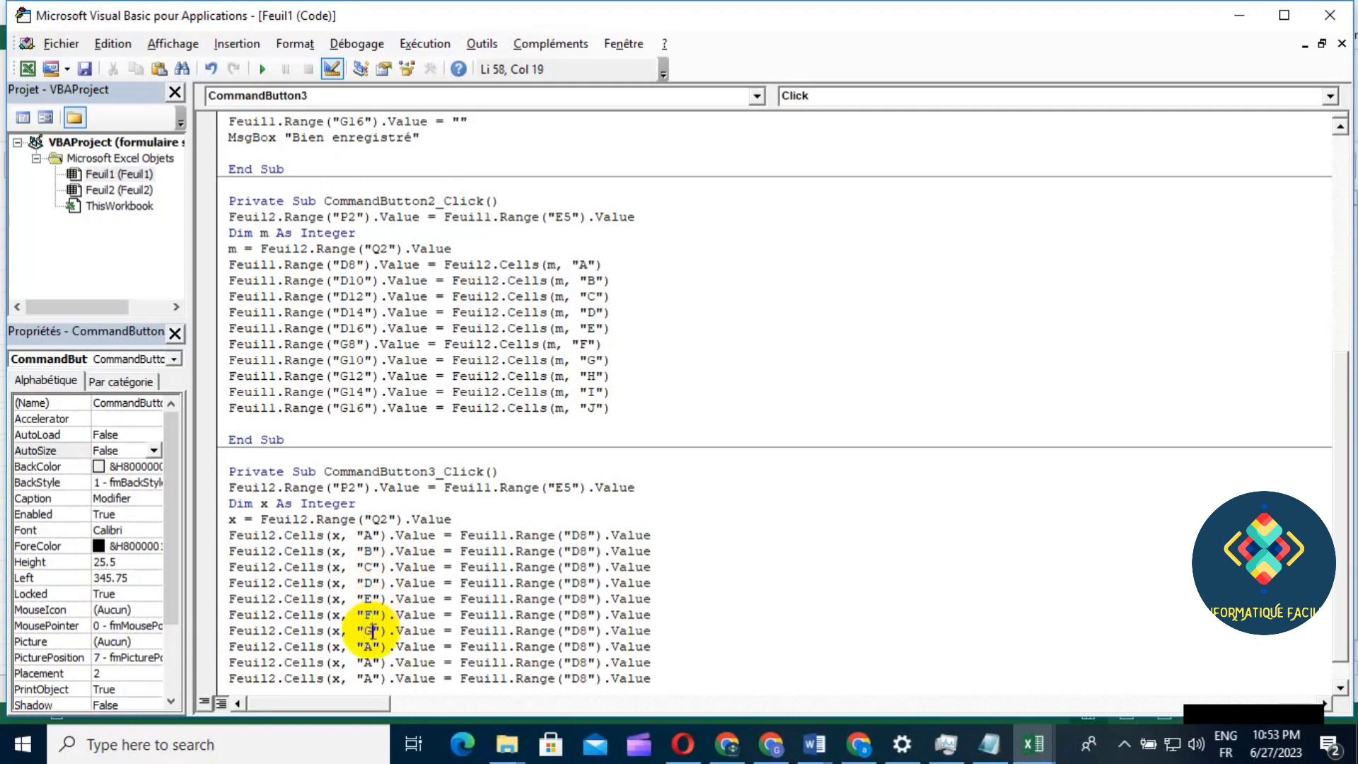
{"action": "left_click", "coordinate": [373, 644]}
{"action": "key", "text": "BackSpace"}
{"action": "type", "text": "H"}
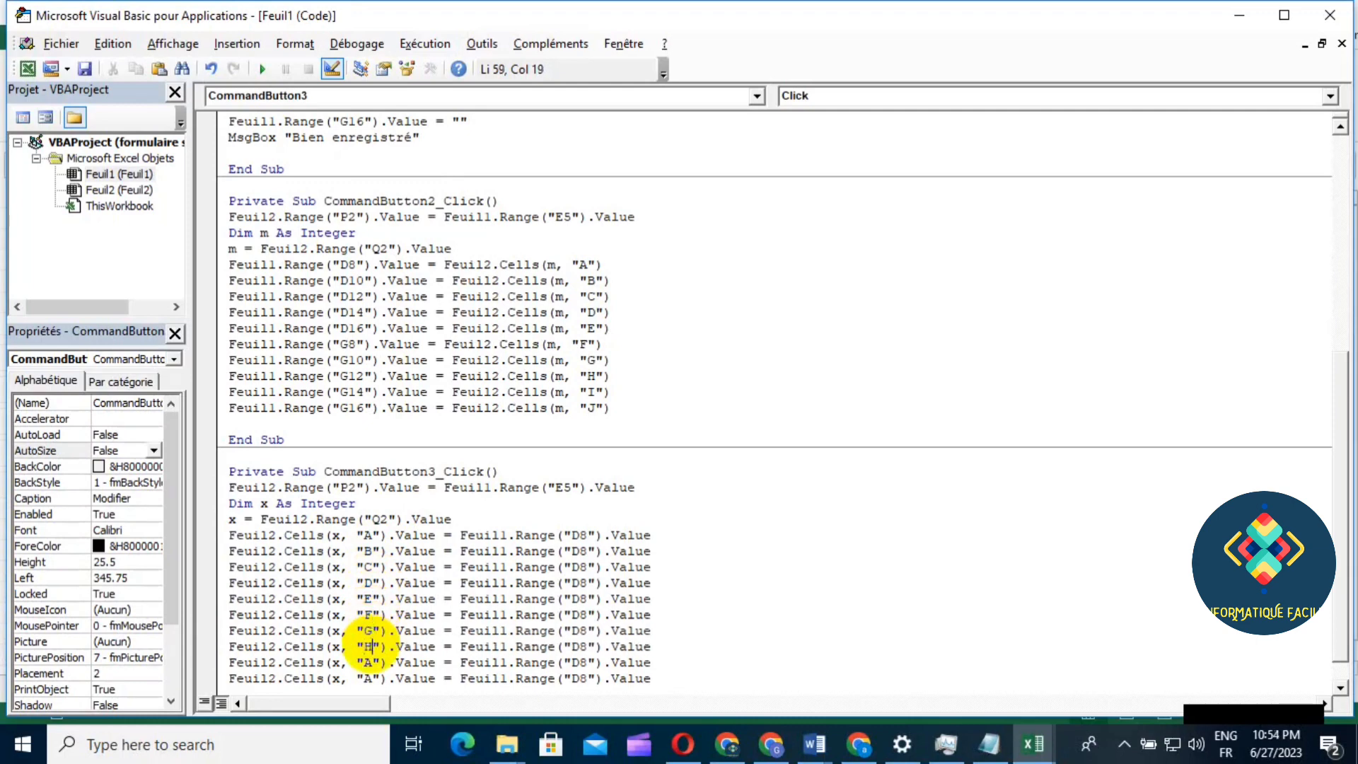
{"action": "left_click", "coordinate": [373, 660]}
{"action": "key", "text": "BackSpace"}
{"action": "type", "text": "I"}
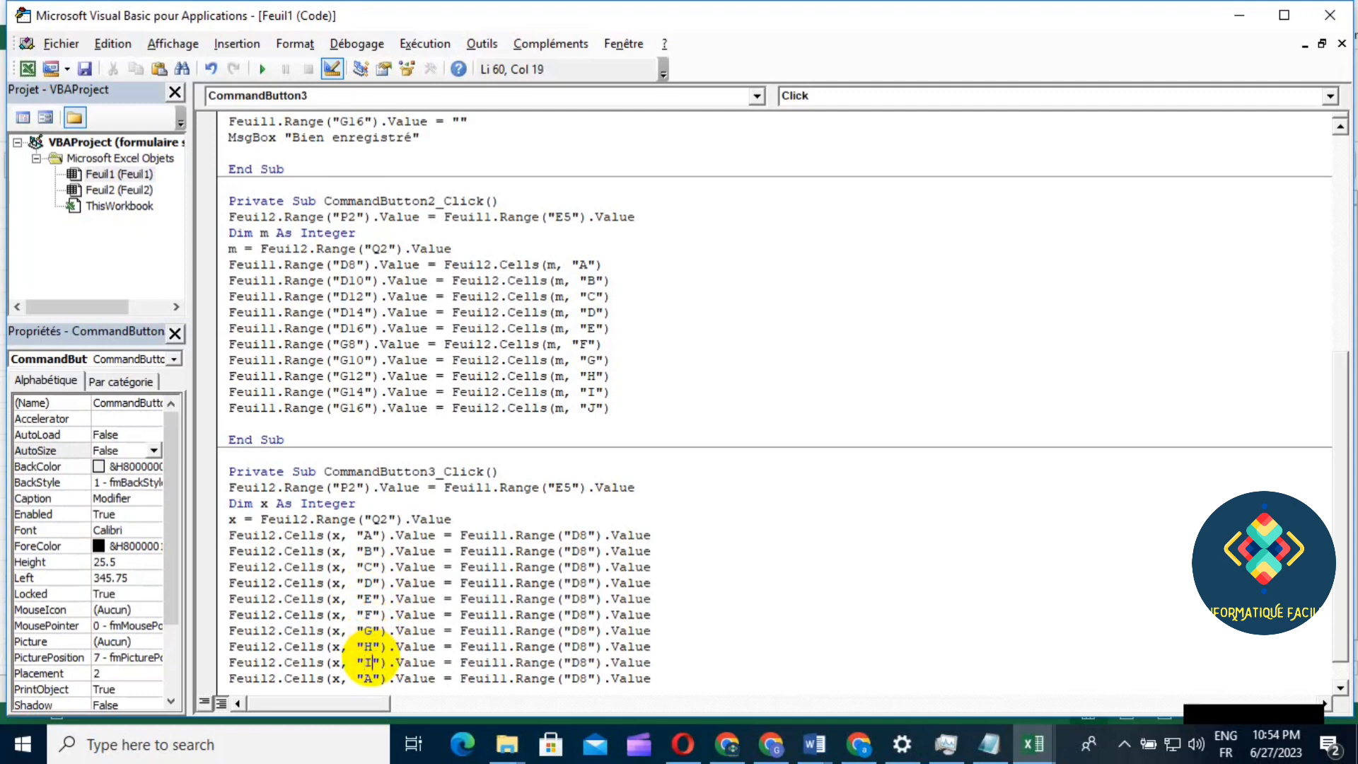
{"action": "left_click", "coordinate": [373, 676]}
{"action": "key", "text": "BackSpace"}
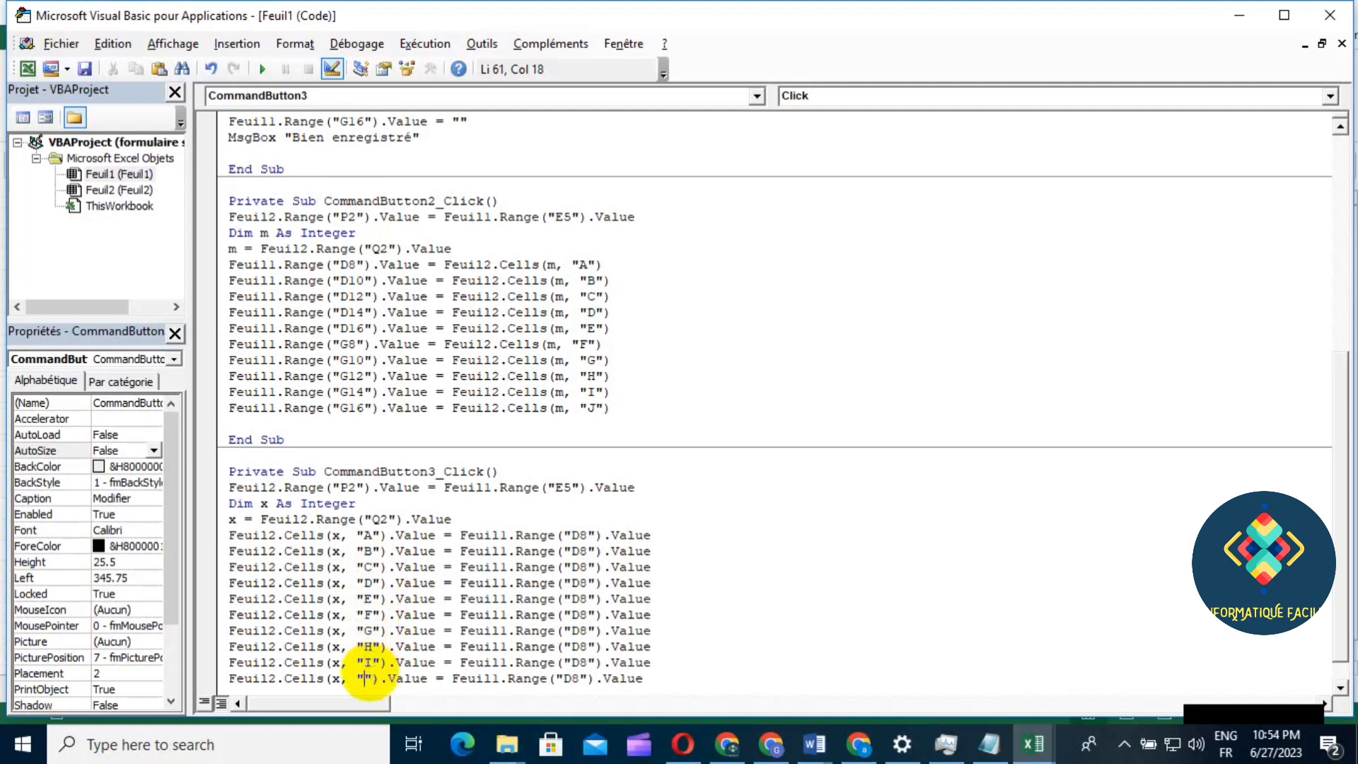
{"action": "type", "text": "J"}
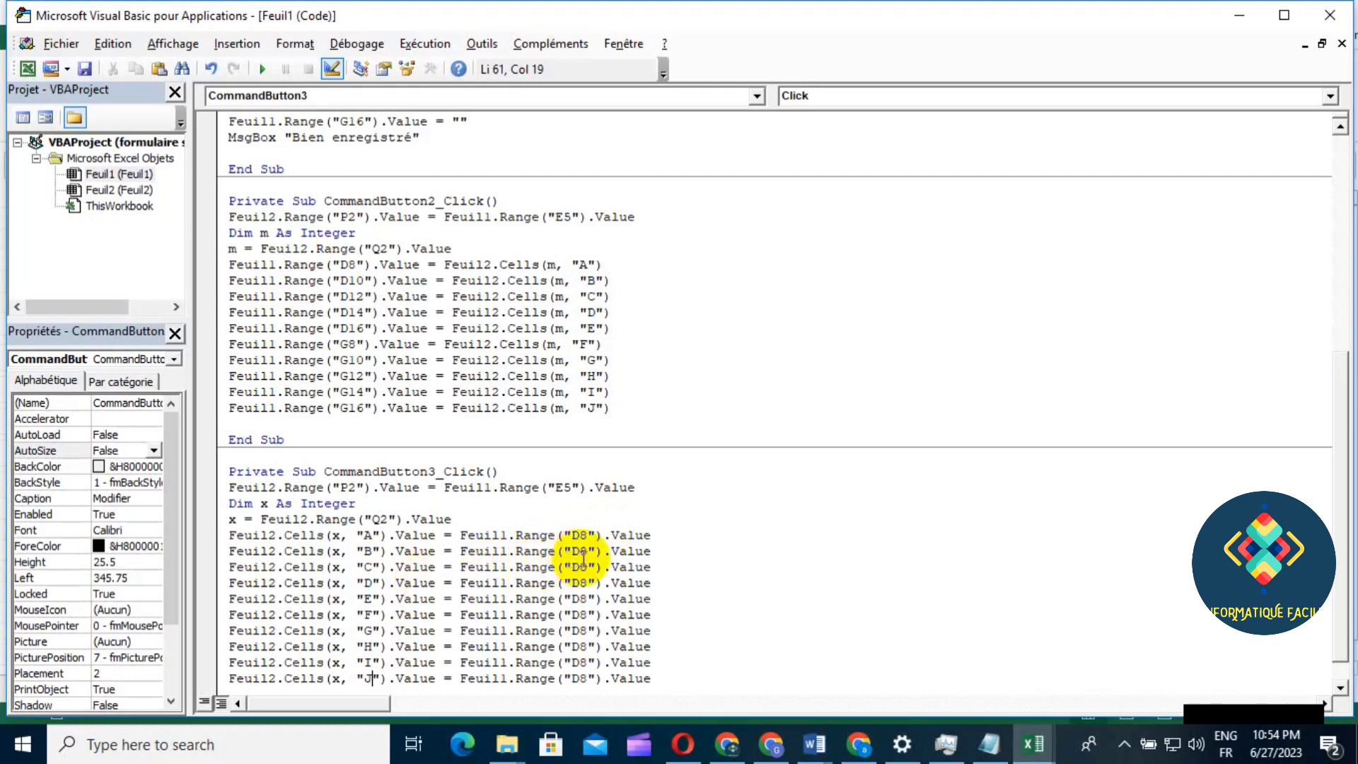
Change the source cells on lines B–E to D10, D12, D14 and D16
{"action": "left_click", "coordinate": [587, 551]}
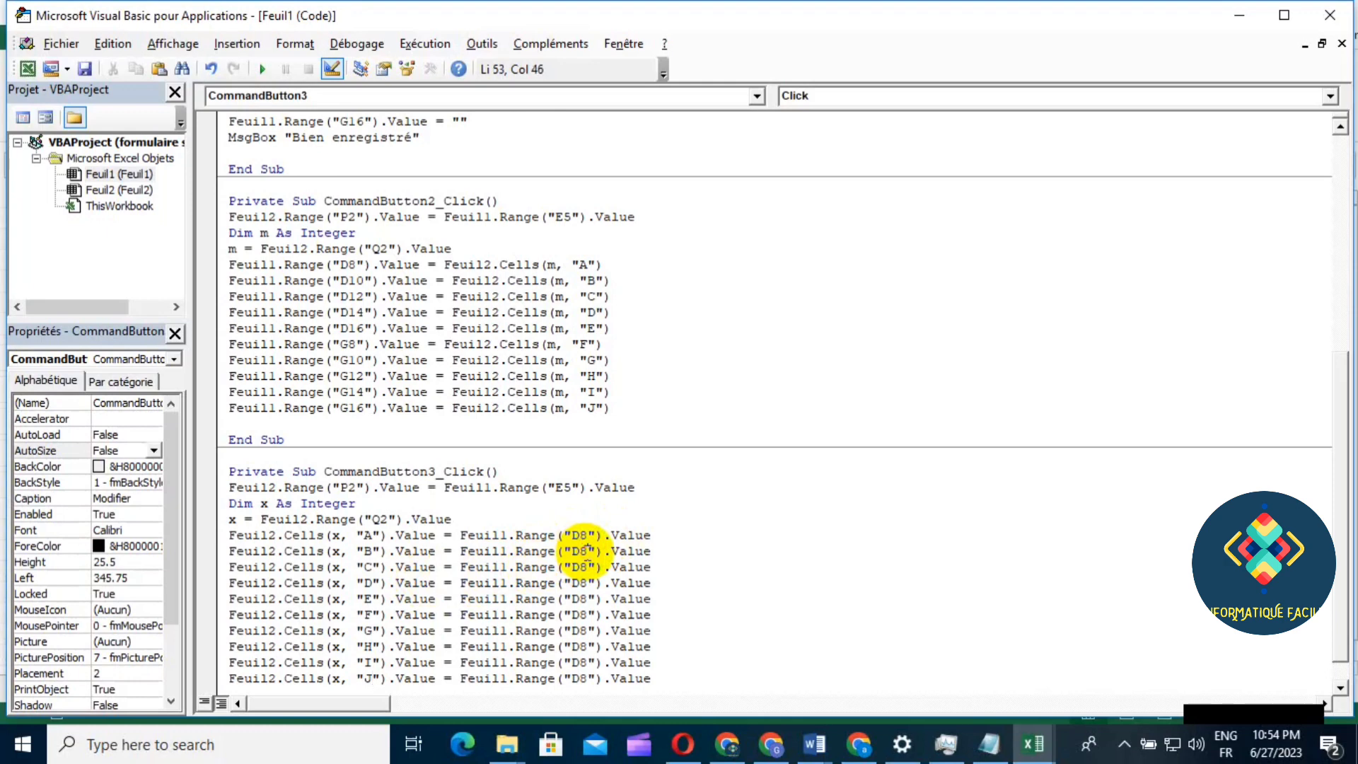
{"action": "key", "text": "BackSpace"}
{"action": "type", "text": "10"}
{"action": "left_click", "coordinate": [587, 564]}
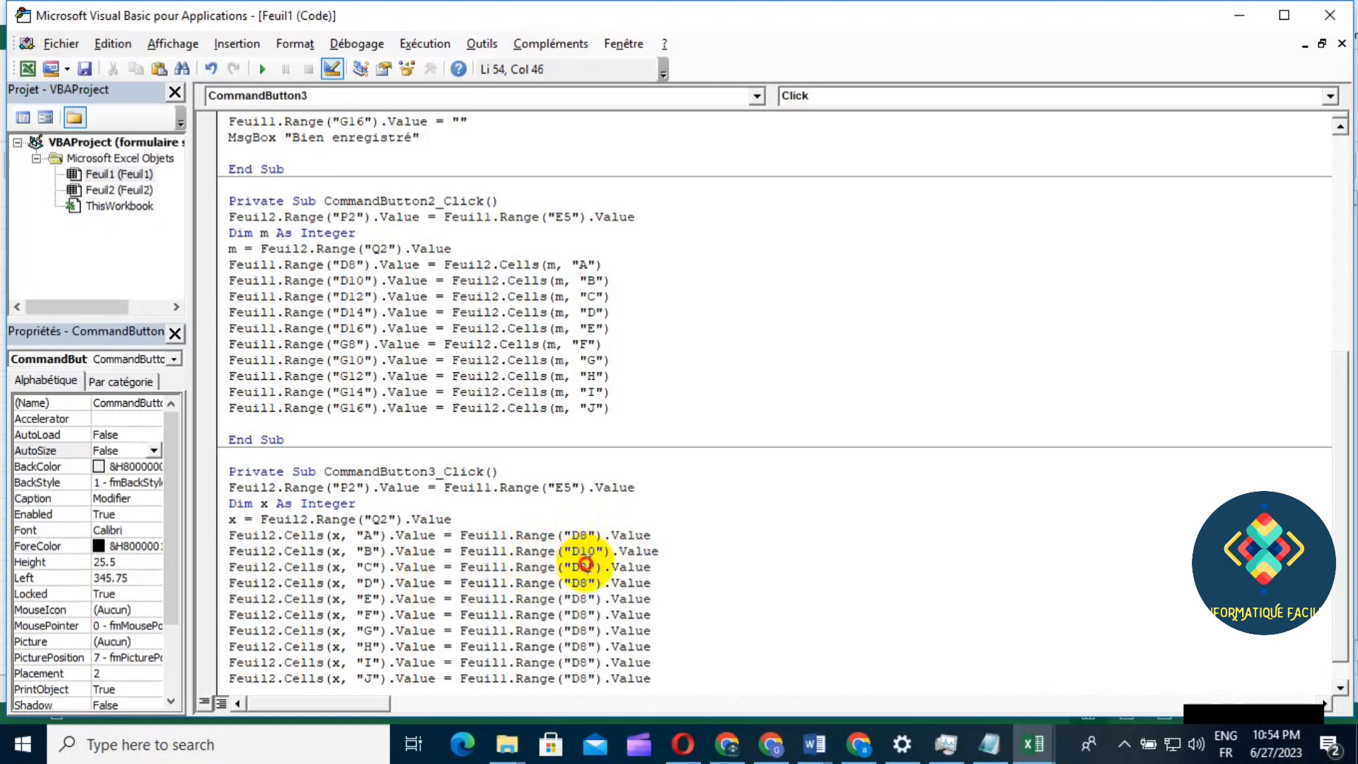
{"action": "key", "text": "BackSpace"}
{"action": "type", "text": "12"}
{"action": "left_click", "coordinate": [587, 582]}
{"action": "key", "text": "BackSpace"}
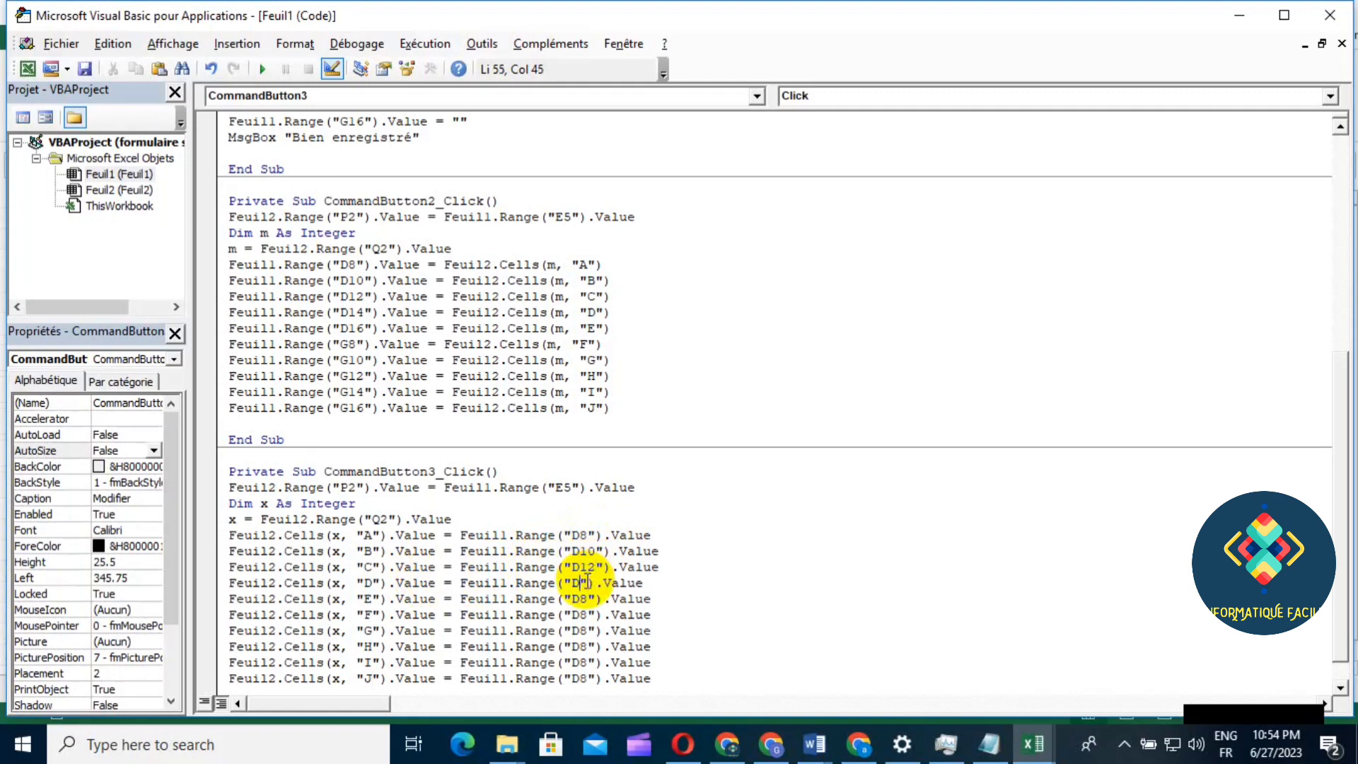
{"action": "type", "text": "14"}
{"action": "left_click", "coordinate": [591, 598]}
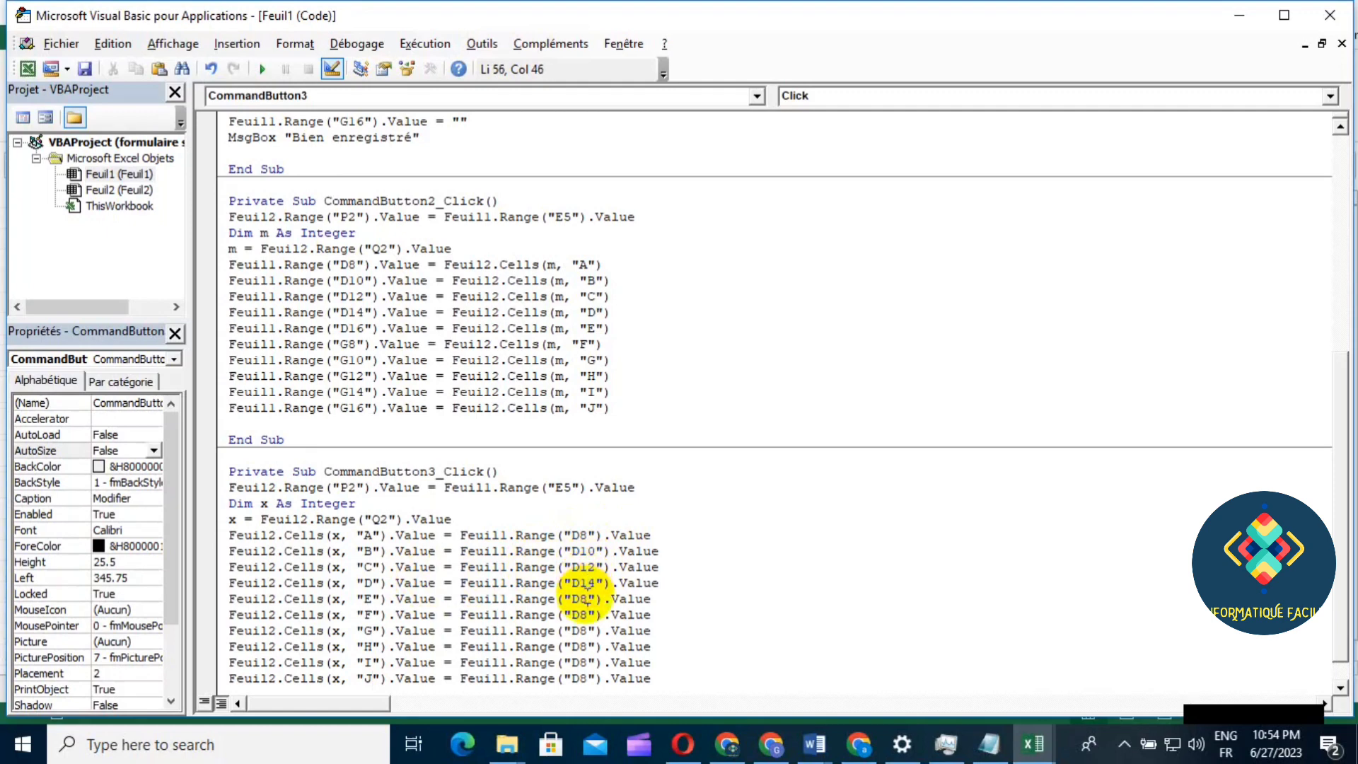
{"action": "key", "text": "BackSpace"}
{"action": "type", "text": "16"}
Change the source cells on lines F–J to G8, G10, G12, G14 and G16
{"action": "left_click", "coordinate": [589, 614]}
{"action": "key", "text": "BackSpace"}
{"action": "key", "text": "BackSpace"}
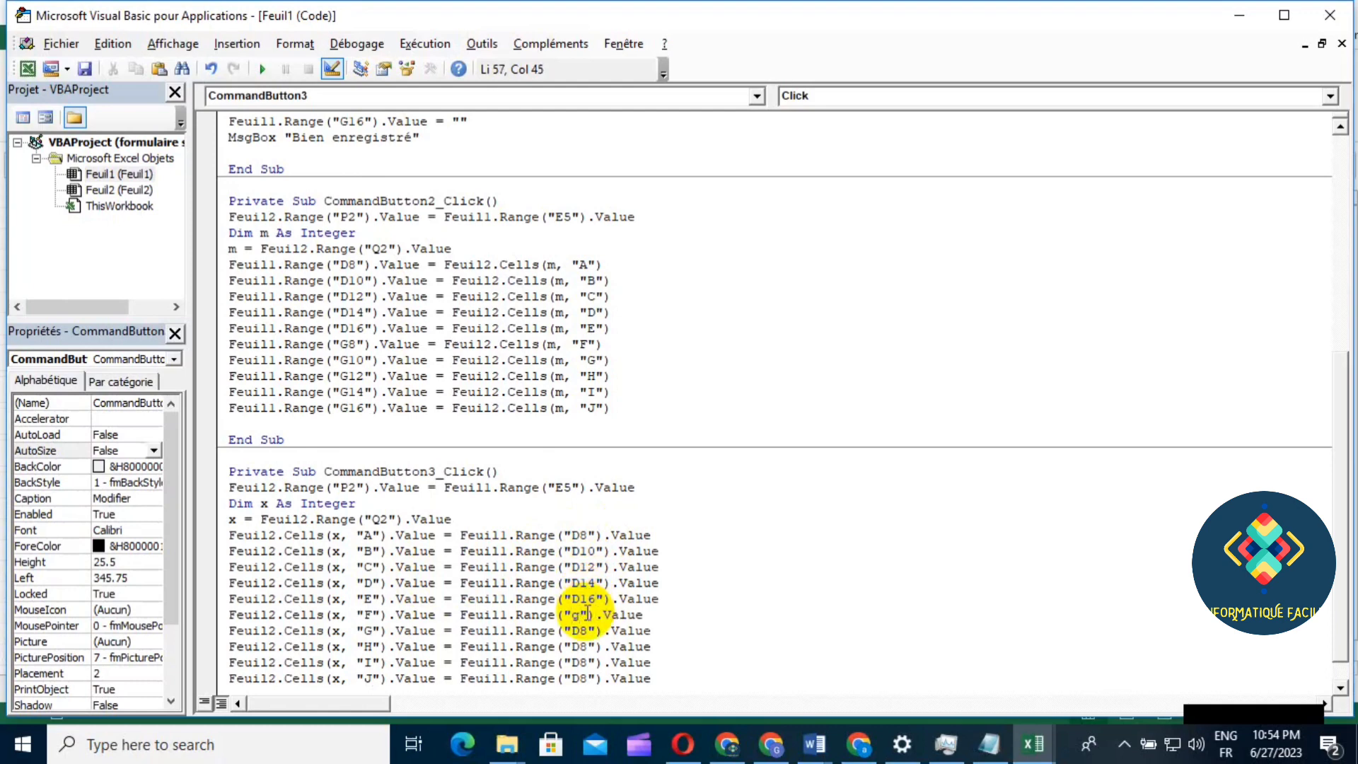
{"action": "type", "text": "G"}
{"action": "type", "text": "8"}
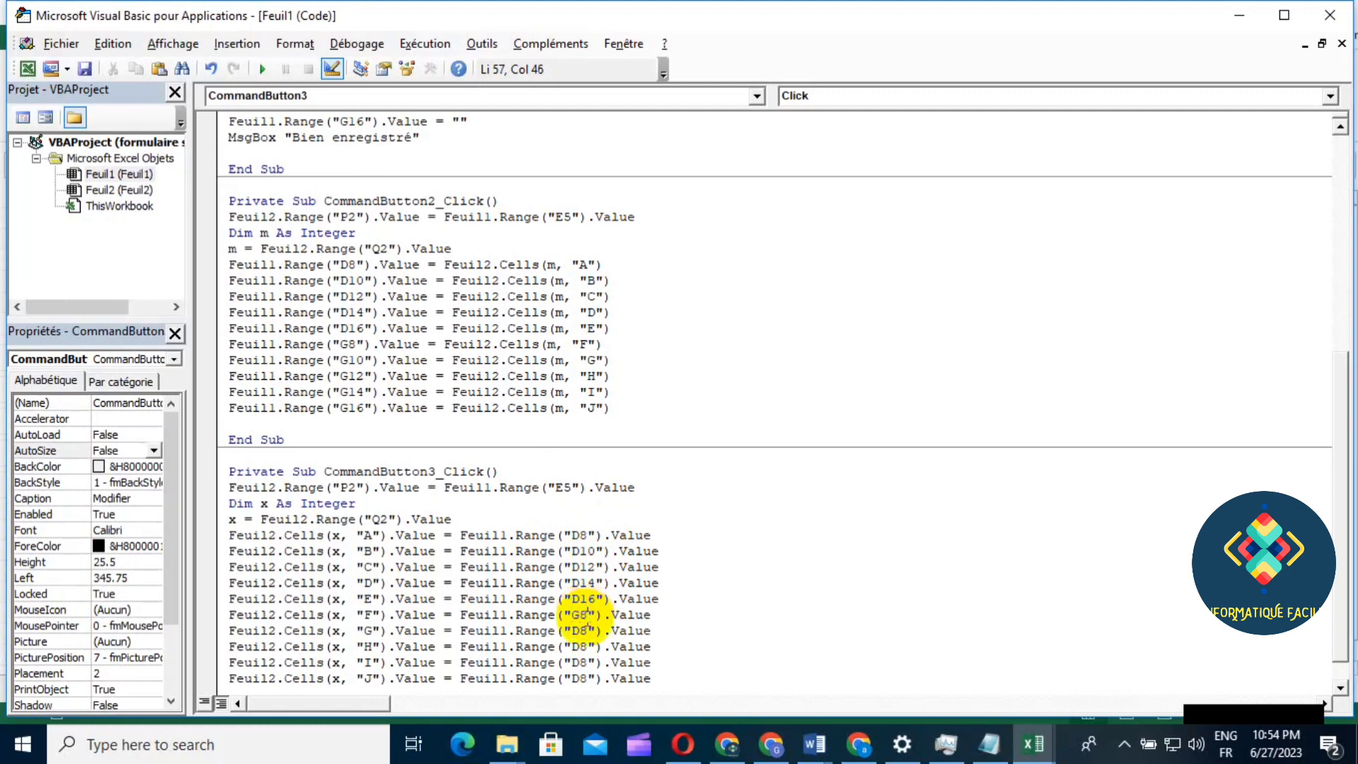
{"action": "left_click", "coordinate": [587, 630]}
{"action": "key", "text": "BackSpace"}
{"action": "key", "text": "BackSpace"}
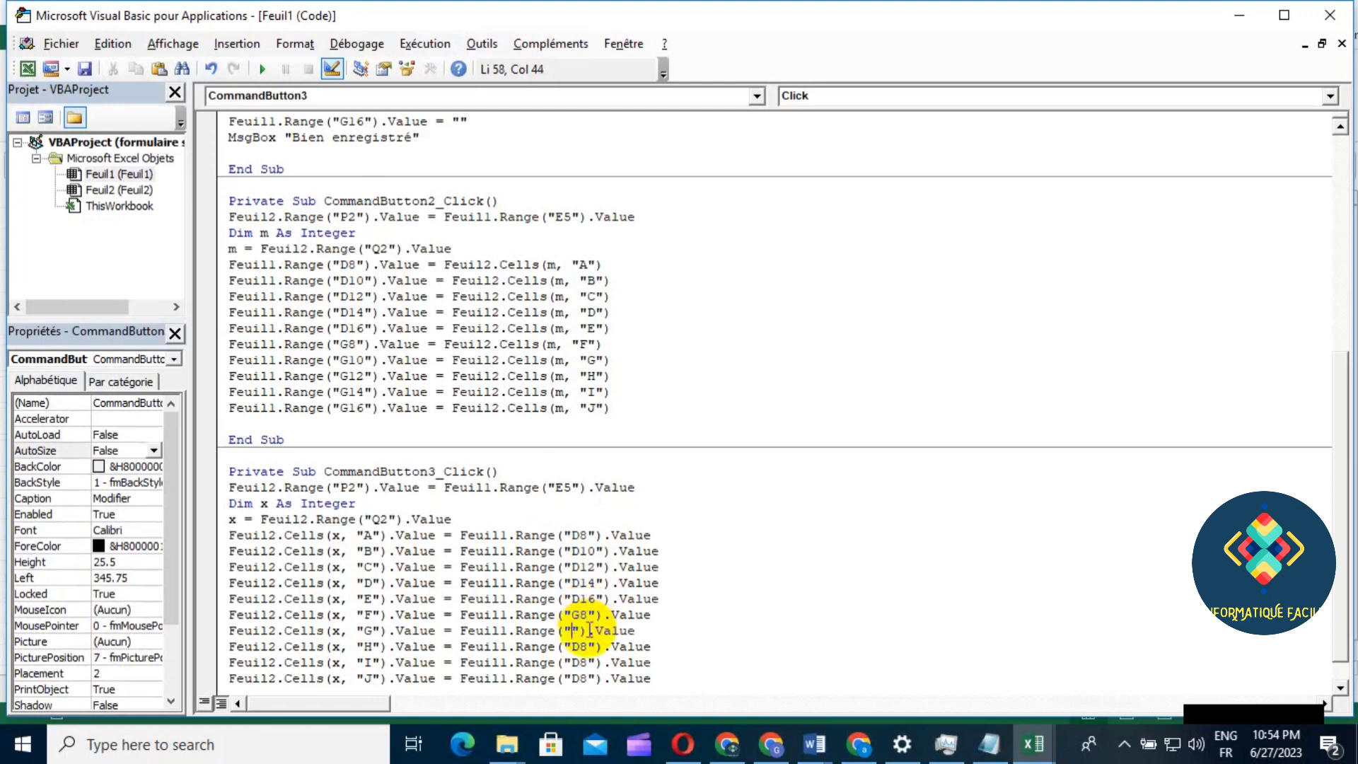
{"action": "type", "text": "G10"}
{"action": "left_click", "coordinate": [589, 645]}
{"action": "key", "text": "BackSpace"}
{"action": "key", "text": "BackSpace"}
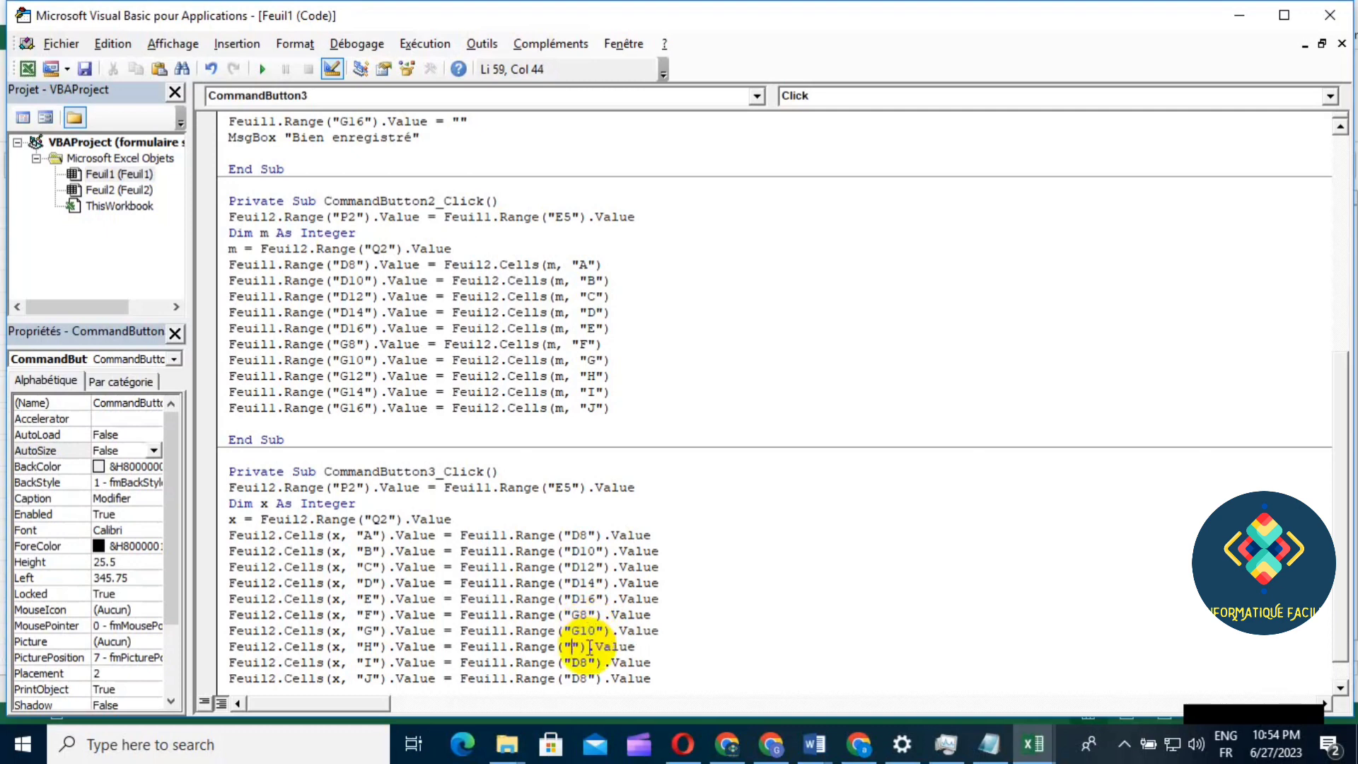
{"action": "type", "text": "G12"}
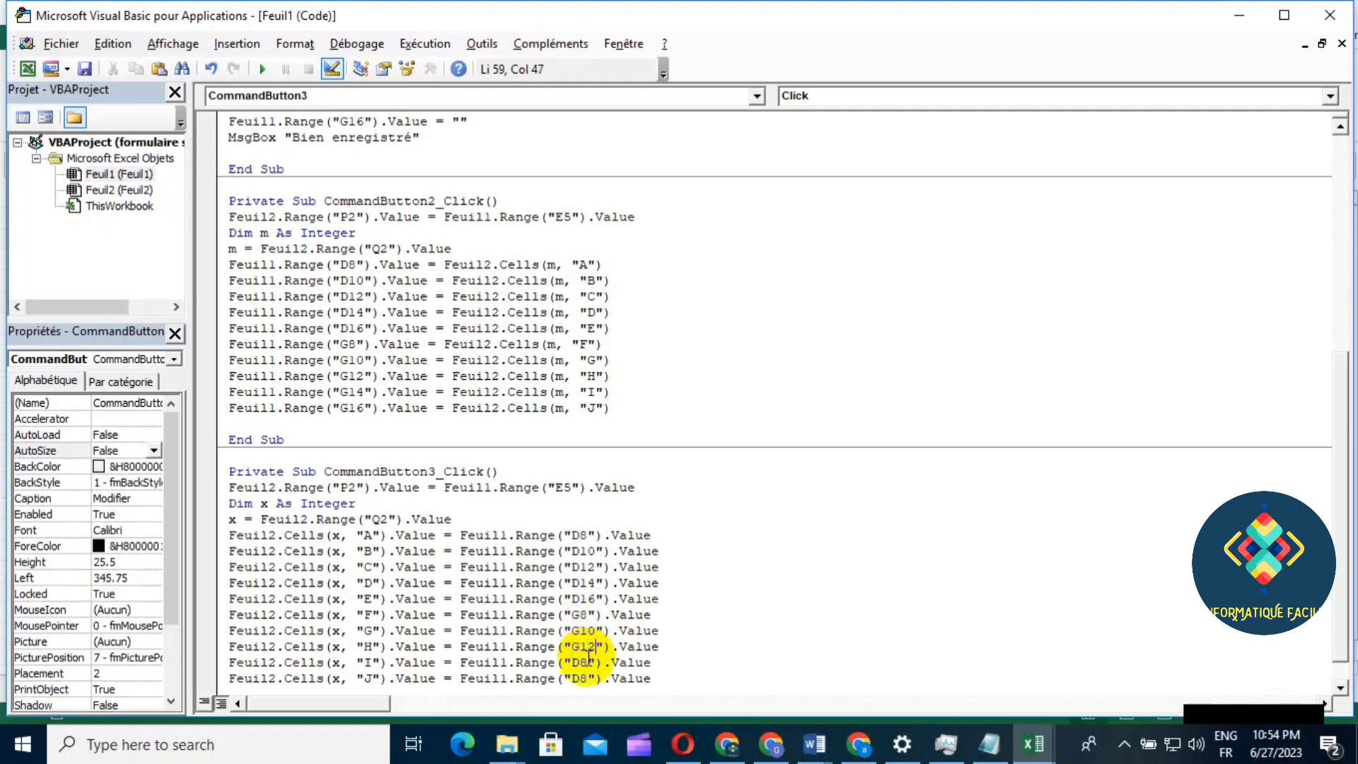
{"action": "left_click", "coordinate": [593, 662]}
{"action": "key", "text": "BackSpace"}
{"action": "key", "text": "BackSpace"}
{"action": "type", "text": "G"}
{"action": "type", "text": "14"}
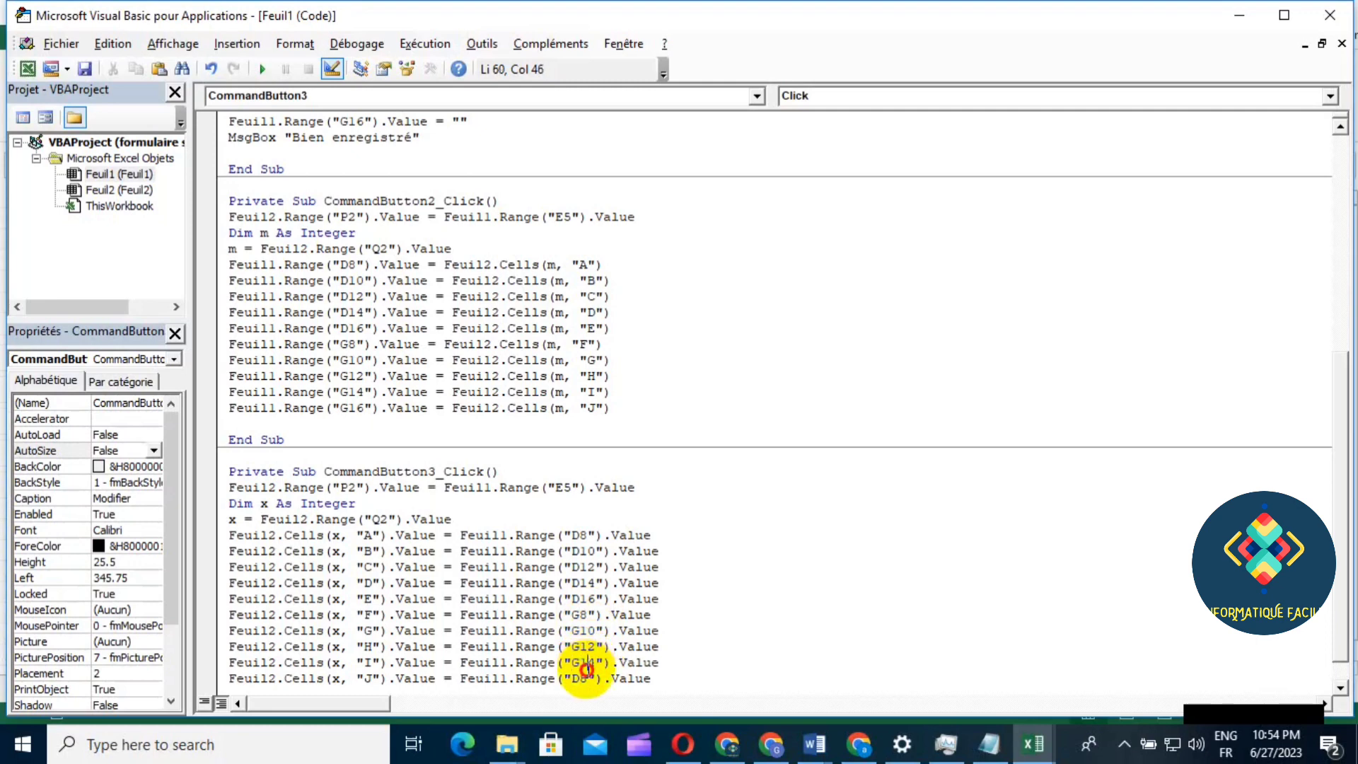
{"action": "left_click", "coordinate": [588, 677]}
{"action": "key", "text": "BackSpace"}
{"action": "key", "text": "BackSpace"}
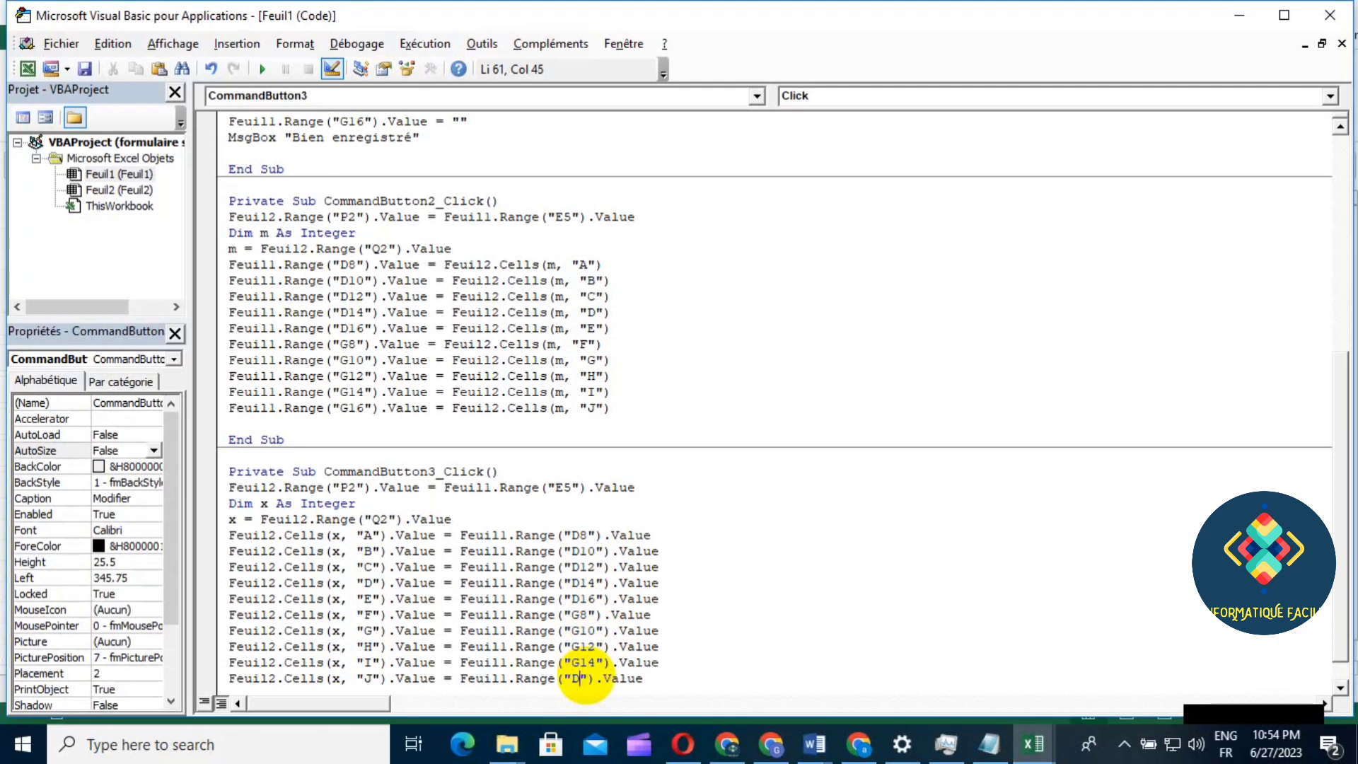
{"action": "type", "text": "G"}
{"action": "type", "text": "16"}
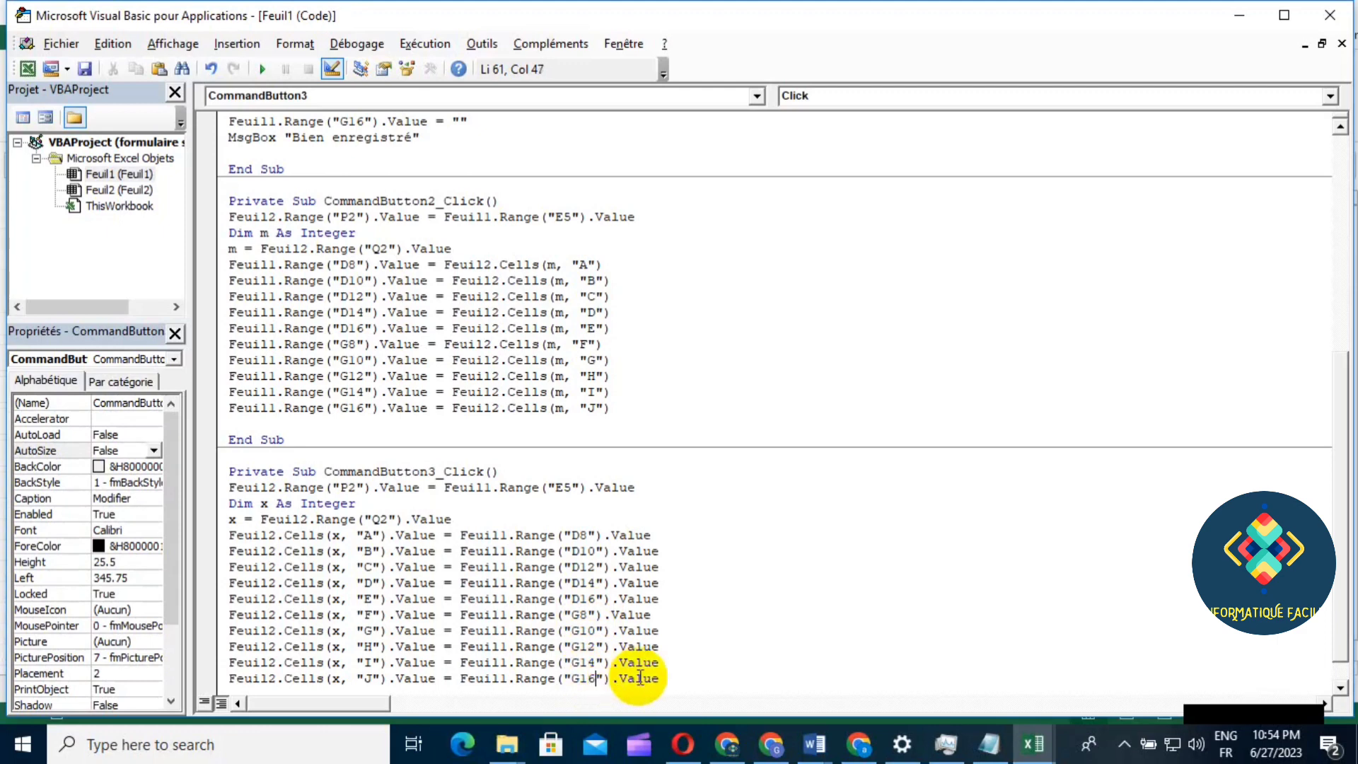
Below the Cells lines, write Feuil1.Range("D8").Value = "" using the copied D8 reference
{"action": "left_click", "coordinate": [710, 681]}
{"action": "key", "text": "Return"}
{"action": "key", "text": "Return"}
{"action": "key", "text": "Return"}
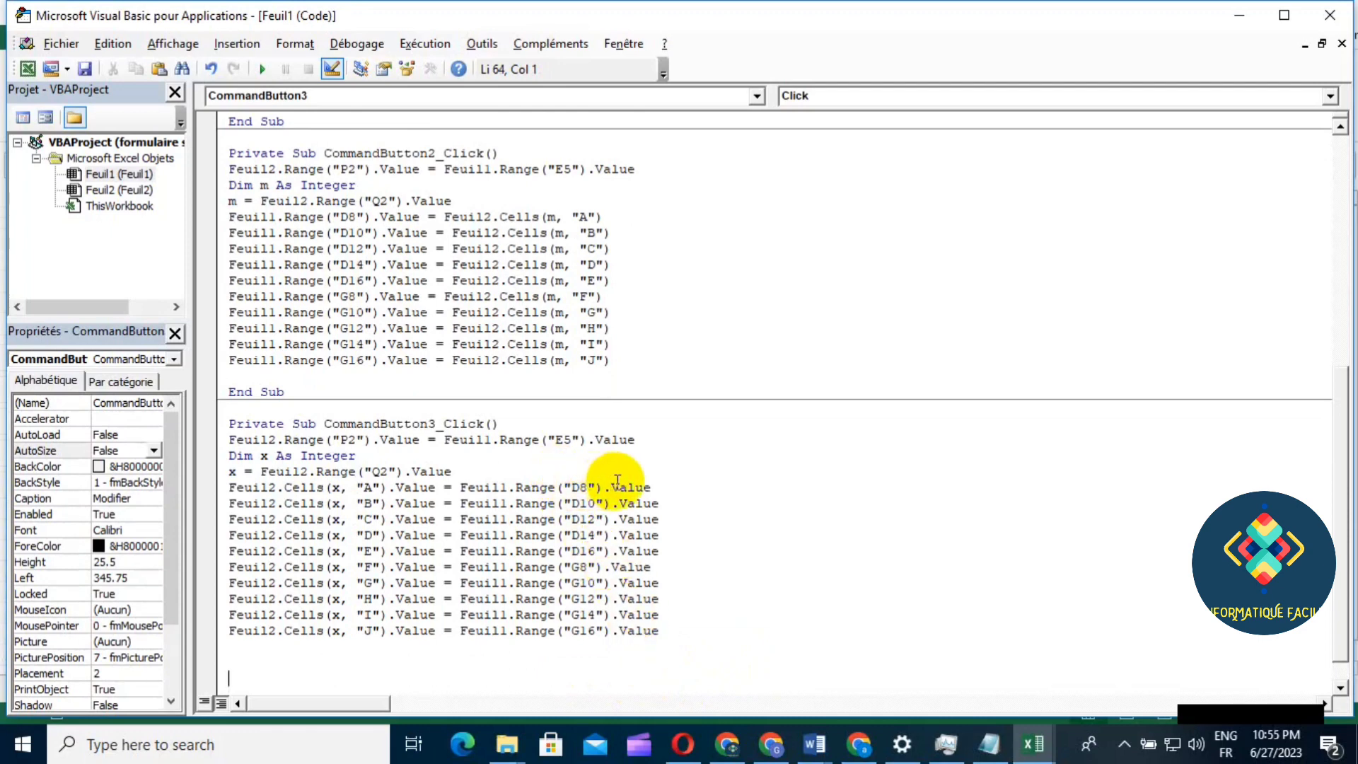
{"action": "left_click_drag", "start_coordinate": [461, 488], "coordinate": [658, 490]}
{"action": "key", "text": "ctrl+c"}
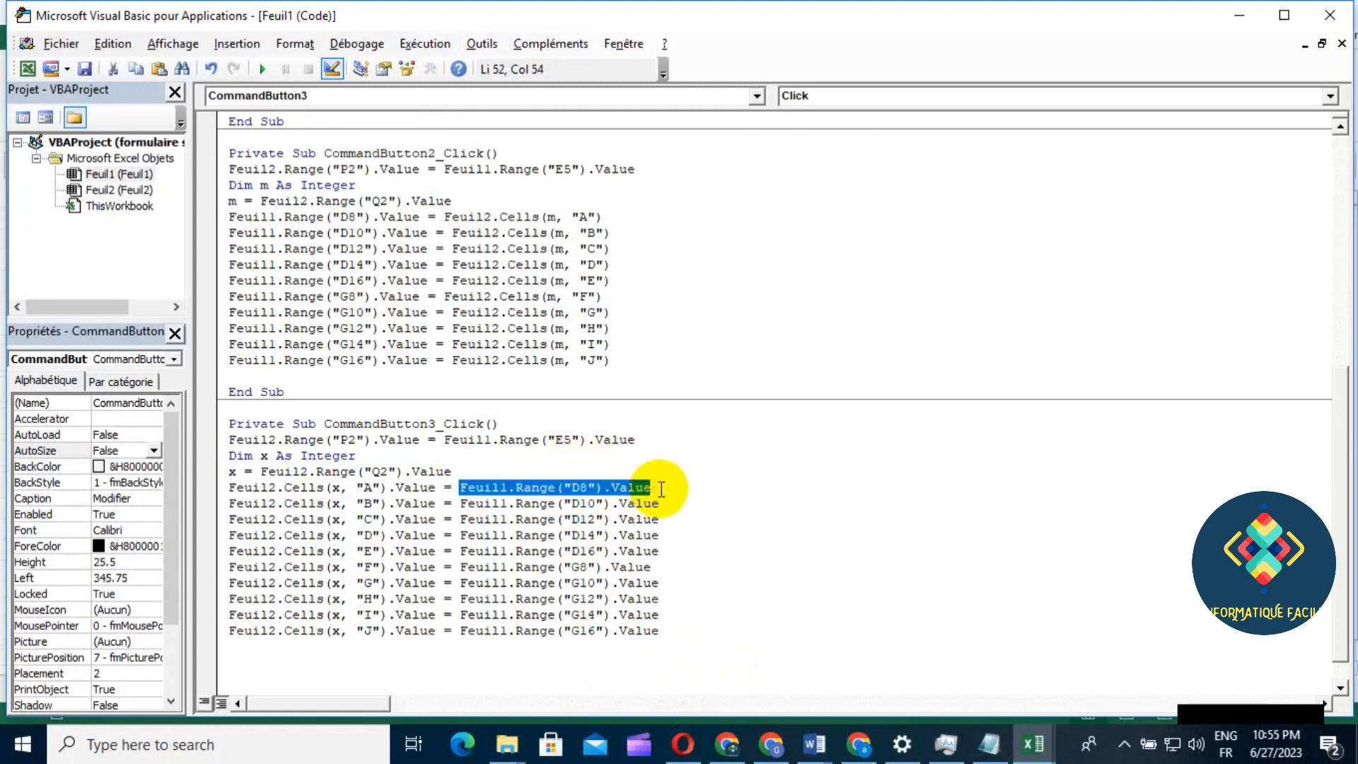
{"action": "right_click", "coordinate": [627, 491]}
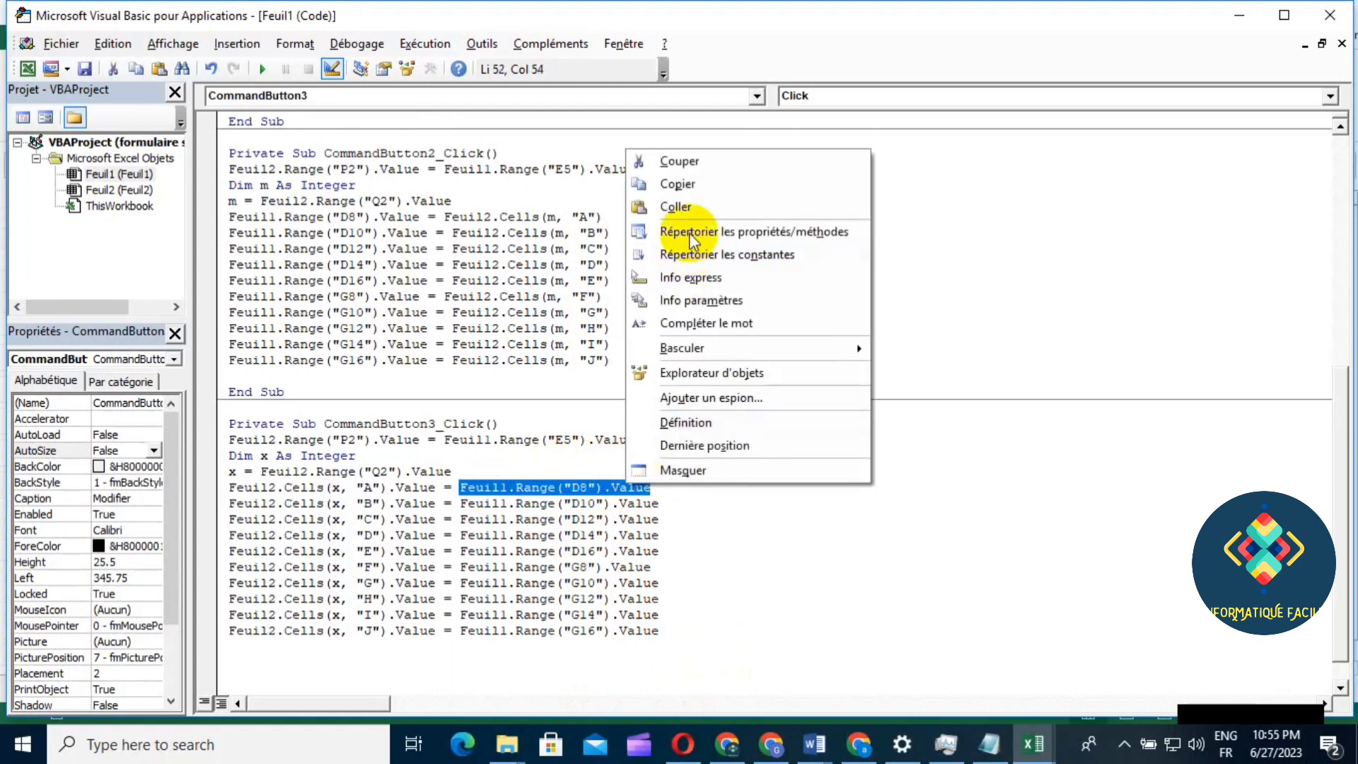
{"action": "left_click", "coordinate": [679, 183]}
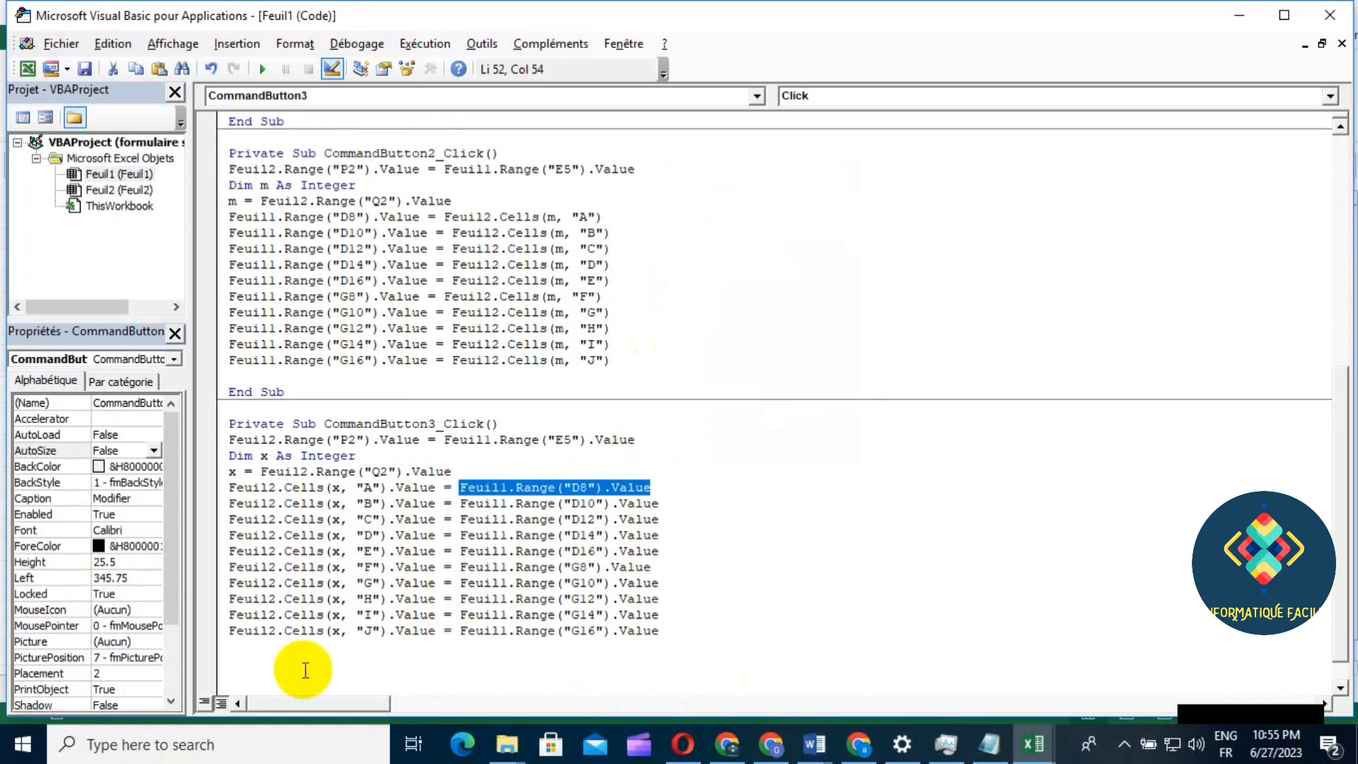
{"action": "left_click", "coordinate": [253, 652]}
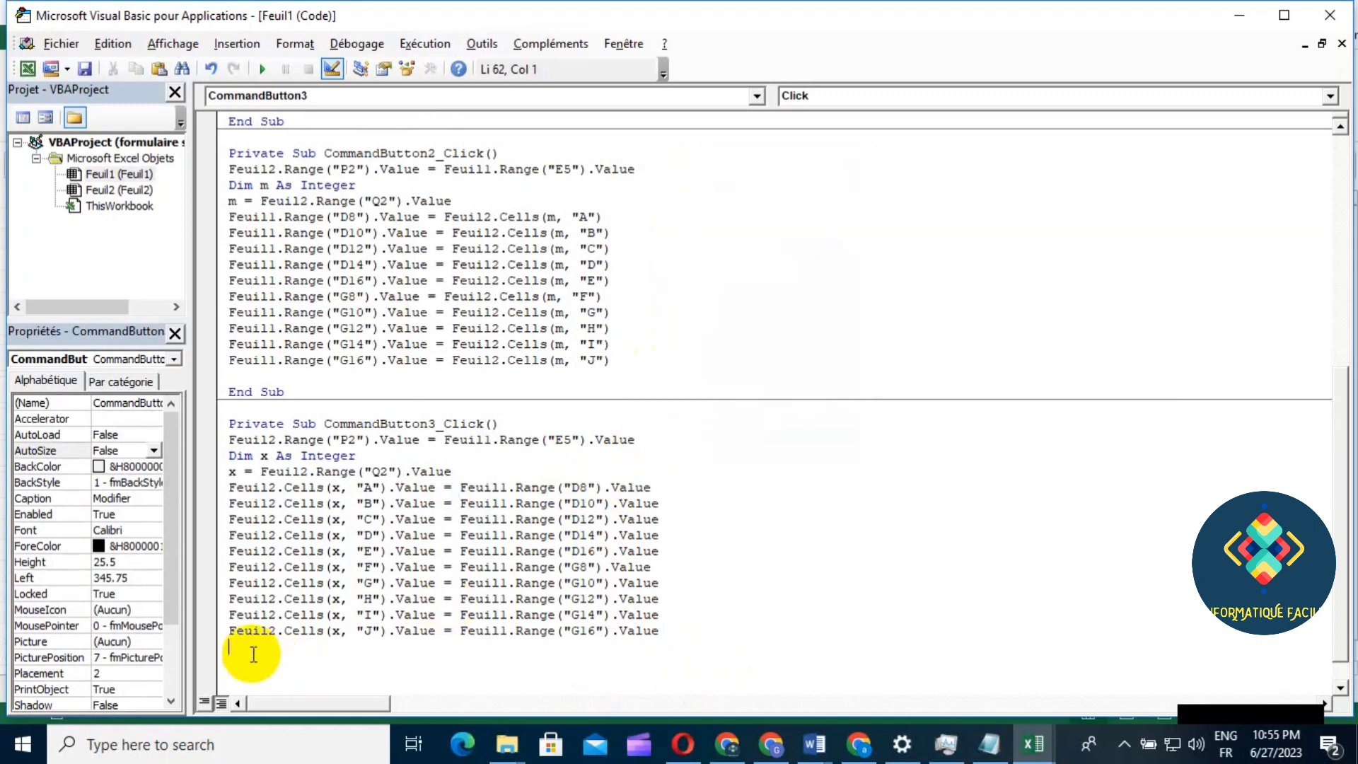
{"action": "key", "text": "ctrl+v"}
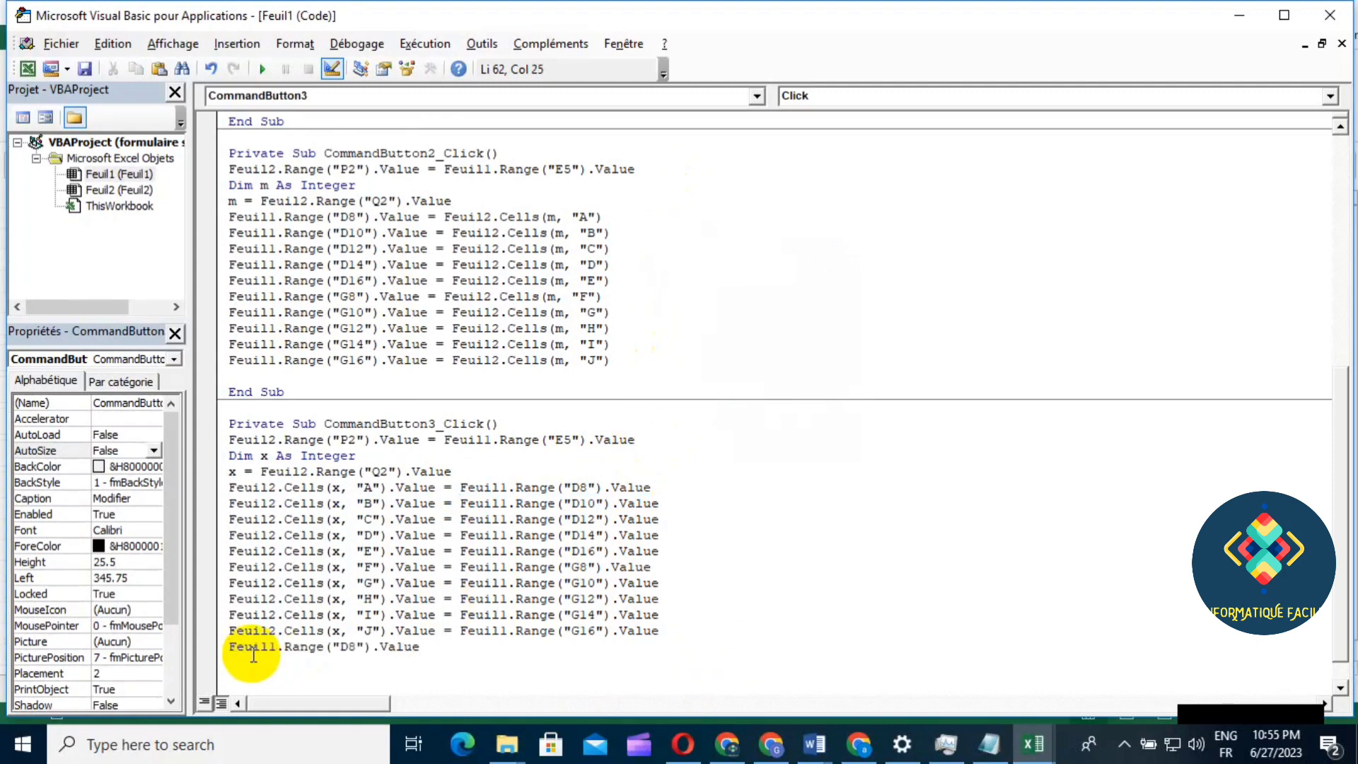
{"action": "type", "text": "+"}
{"action": "key", "text": "BackSpace"}
{"action": "type", "text": "="}
{"action": "type", "text": "\"\""}
Duplicate the D8 clearing line nine times so ten identical lines exist
{"action": "left_click_drag", "start_coordinate": [461, 647], "coordinate": [231, 647]}
{"action": "key", "text": "ctrl+c"}
{"action": "right_click", "coordinate": [249, 649]}
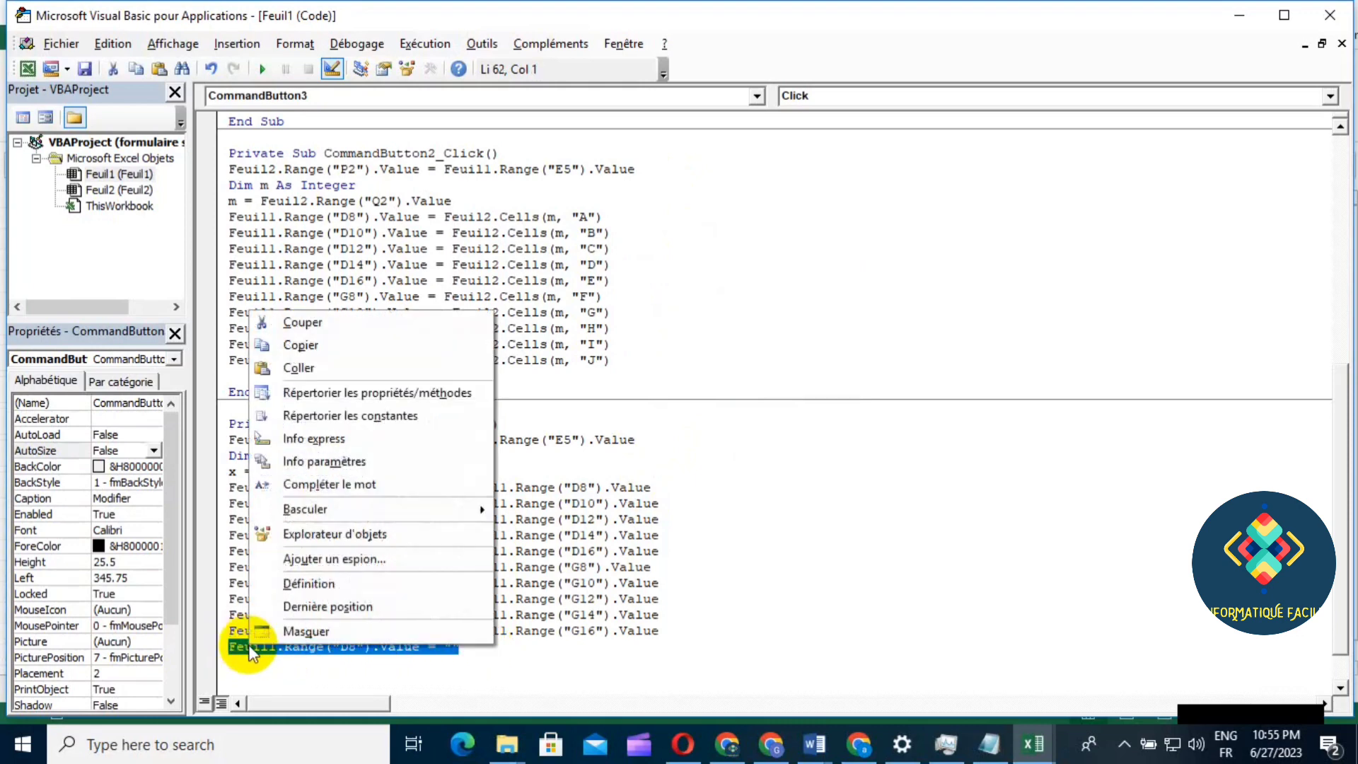
{"action": "left_click", "coordinate": [311, 344]}
{"action": "left_click", "coordinate": [485, 645]}
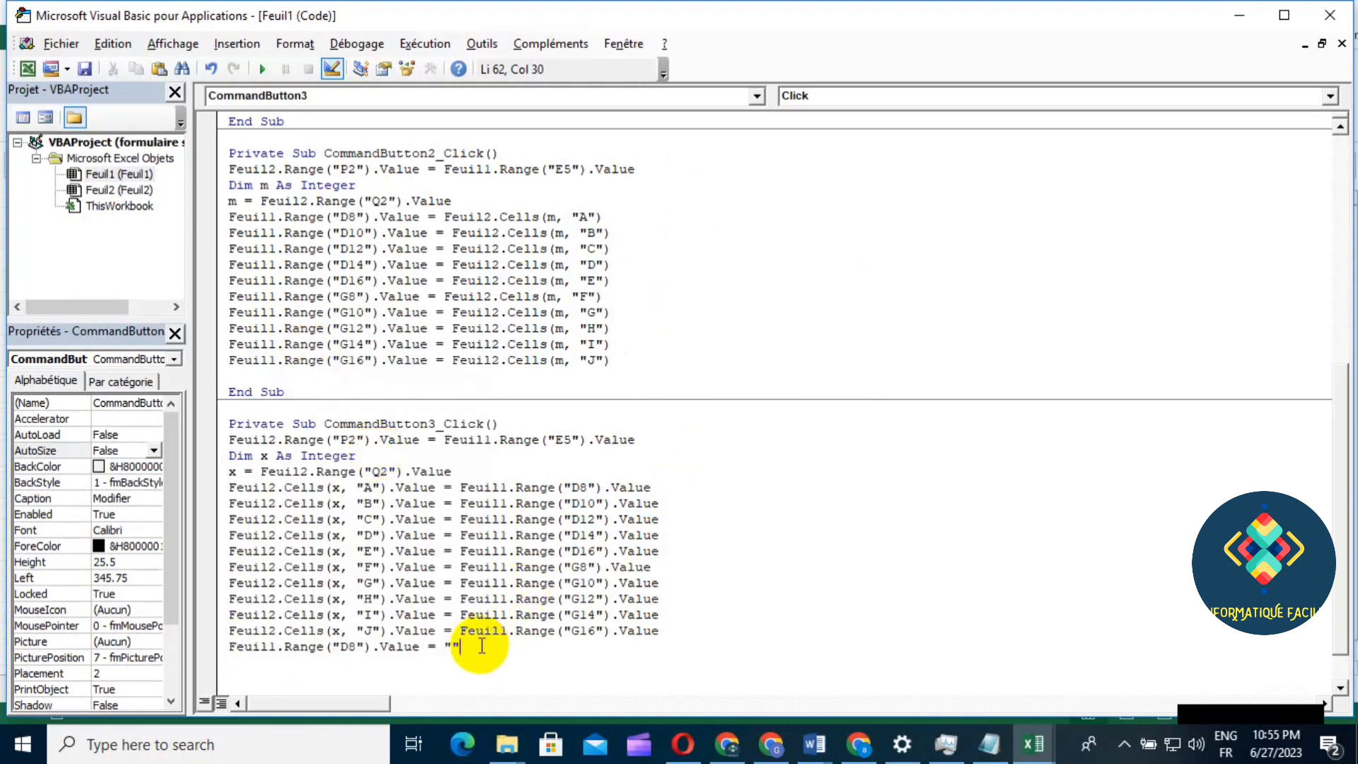
{"action": "key", "text": "Return"}
{"action": "key", "text": "ctrl+v"}
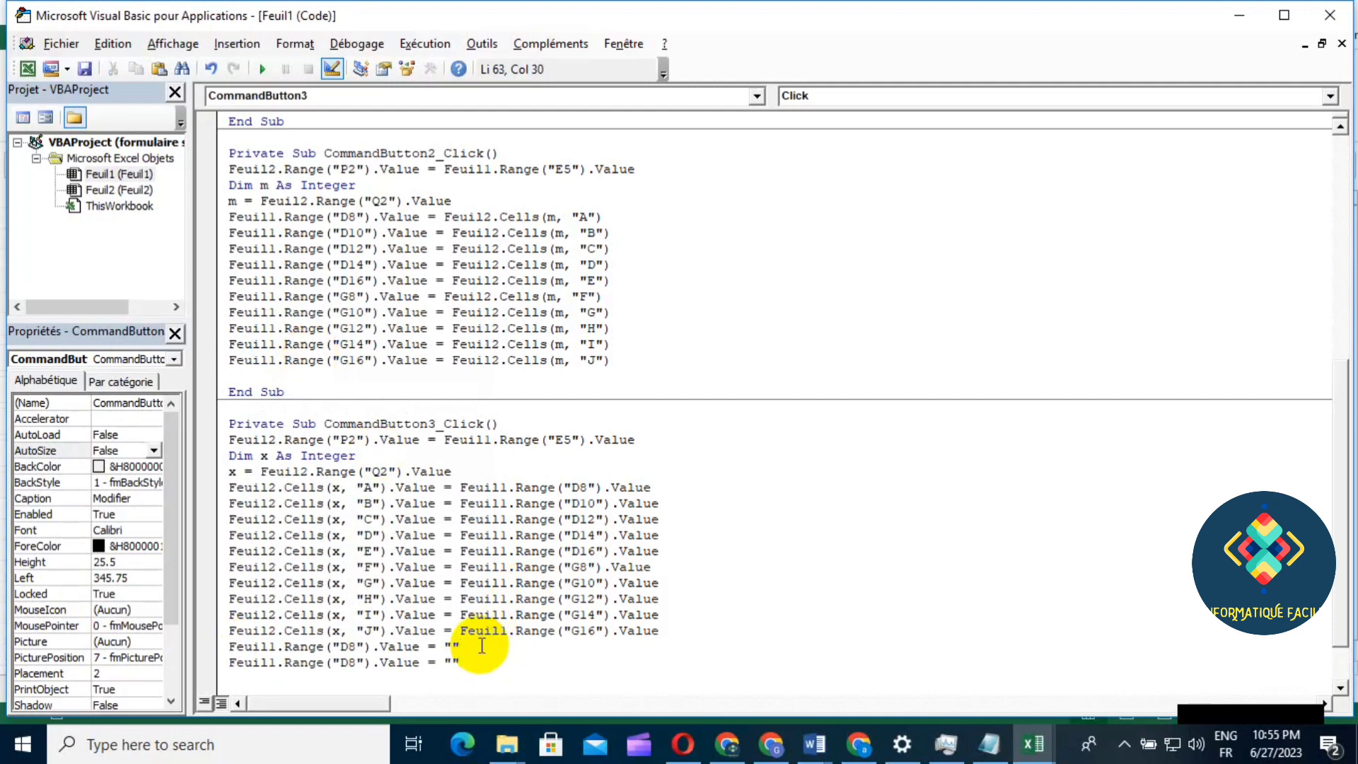
{"action": "key", "text": "Return"}
{"action": "key", "text": "ctrl+v"}
{"action": "key", "text": "Return"}
{"action": "key", "text": "ctrl+v"}
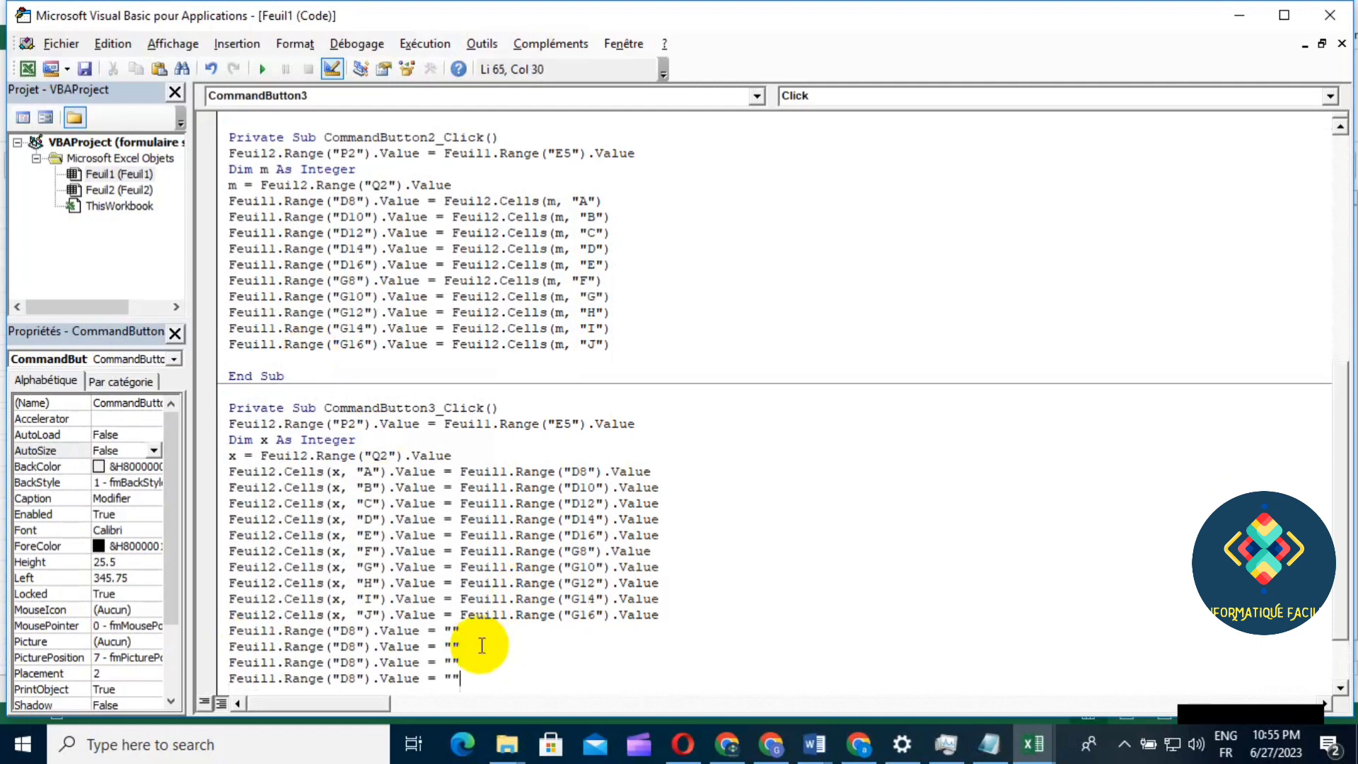
{"action": "key", "text": "Return"}
{"action": "key", "text": "ctrl+v"}
{"action": "key", "text": "Return"}
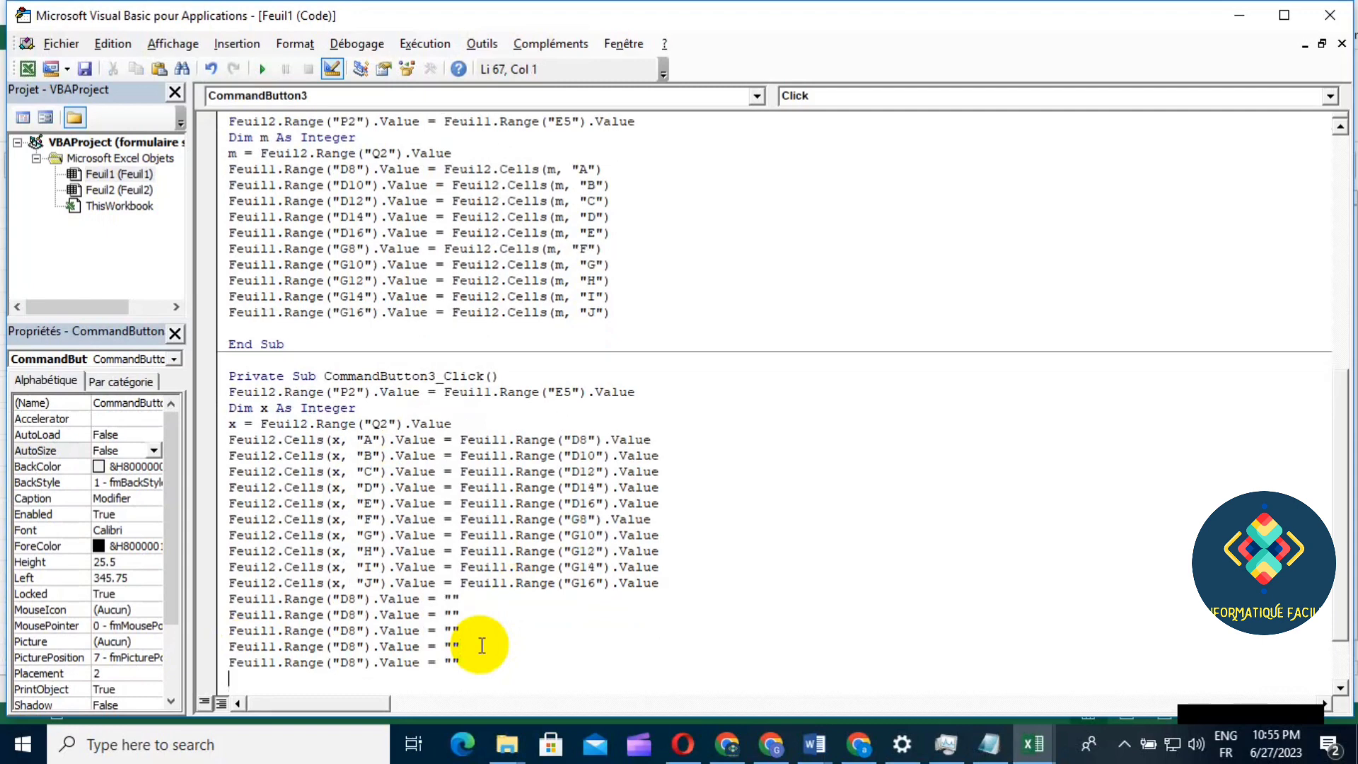
{"action": "key", "text": "ctrl+v"}
{"action": "key", "text": "Return"}
{"action": "key", "text": "ctrl+v"}
{"action": "key", "text": "Return"}
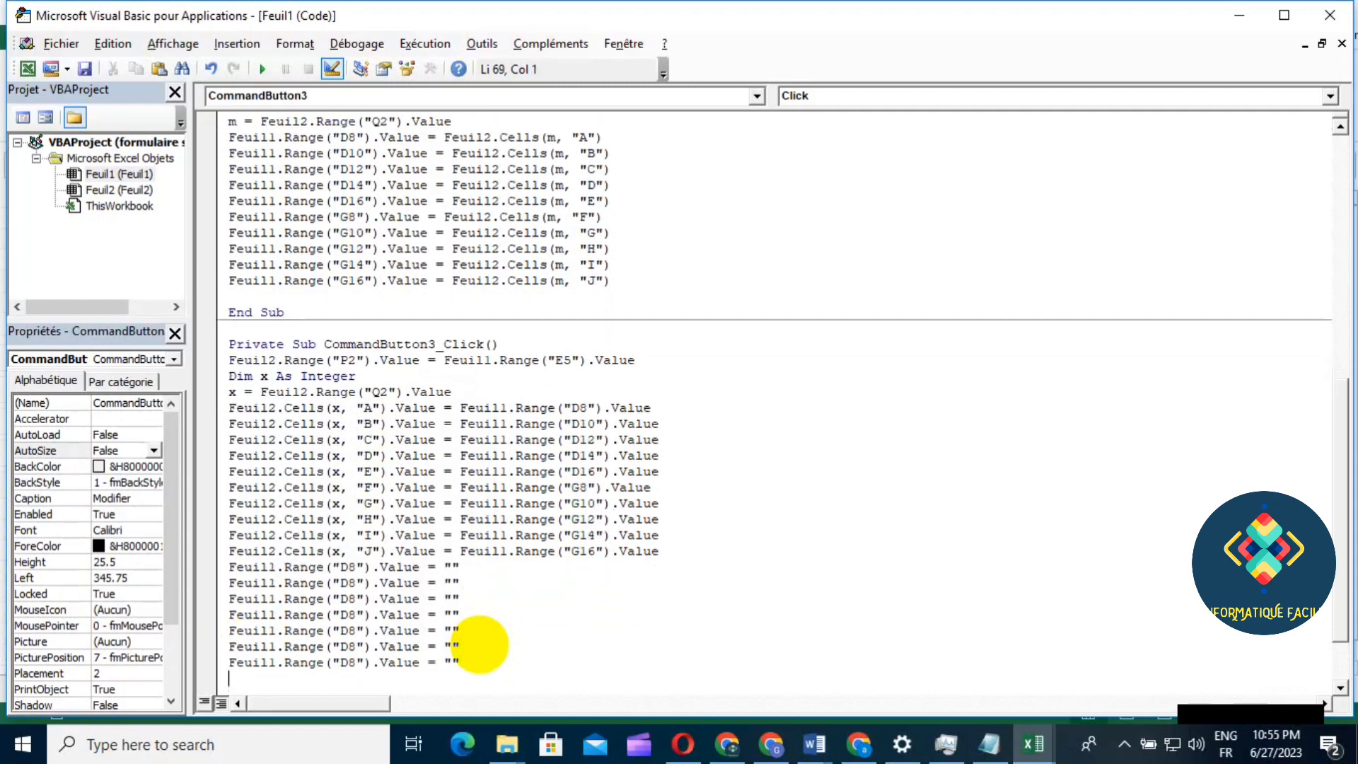
{"action": "key", "text": "ctrl+v"}
{"action": "key", "text": "Return"}
{"action": "key", "text": "ctrl+v"}
{"action": "key", "text": "Return"}
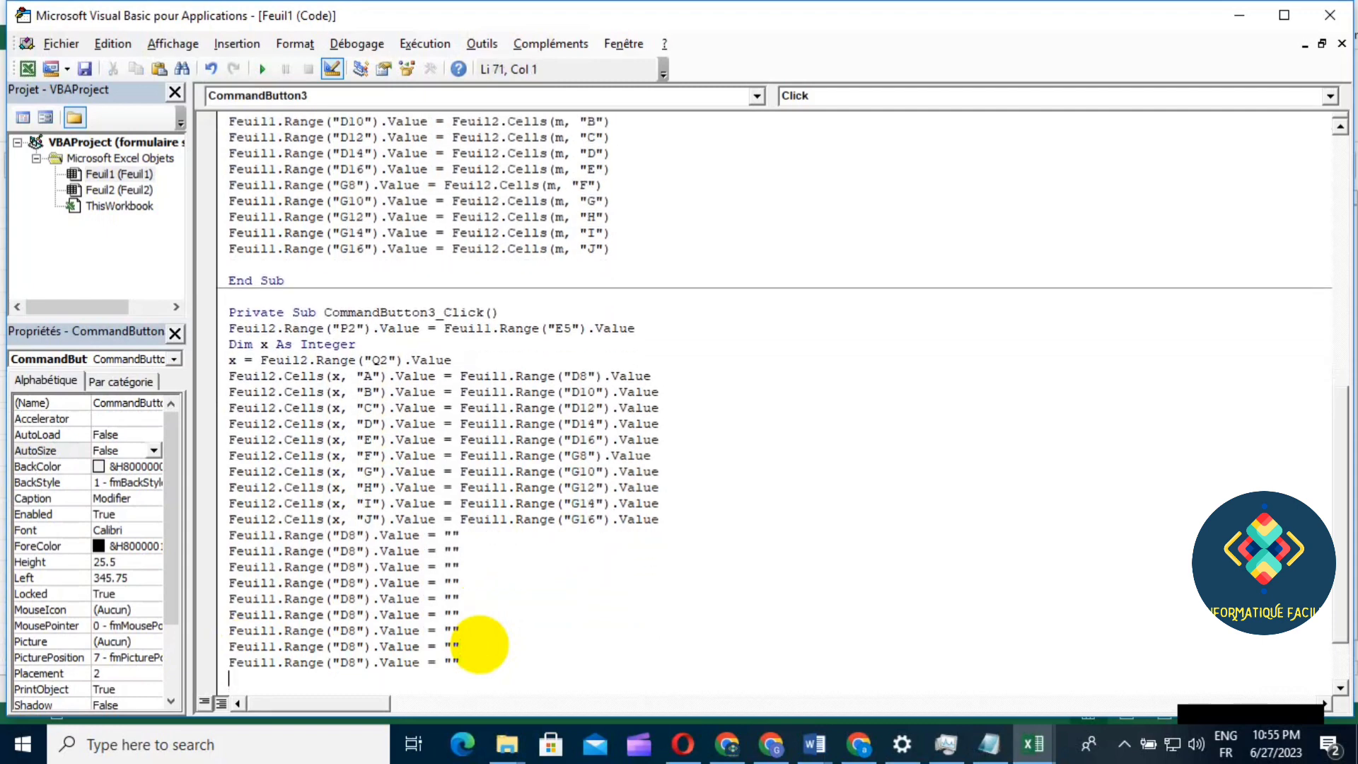
{"action": "key", "text": "ctrl+v"}
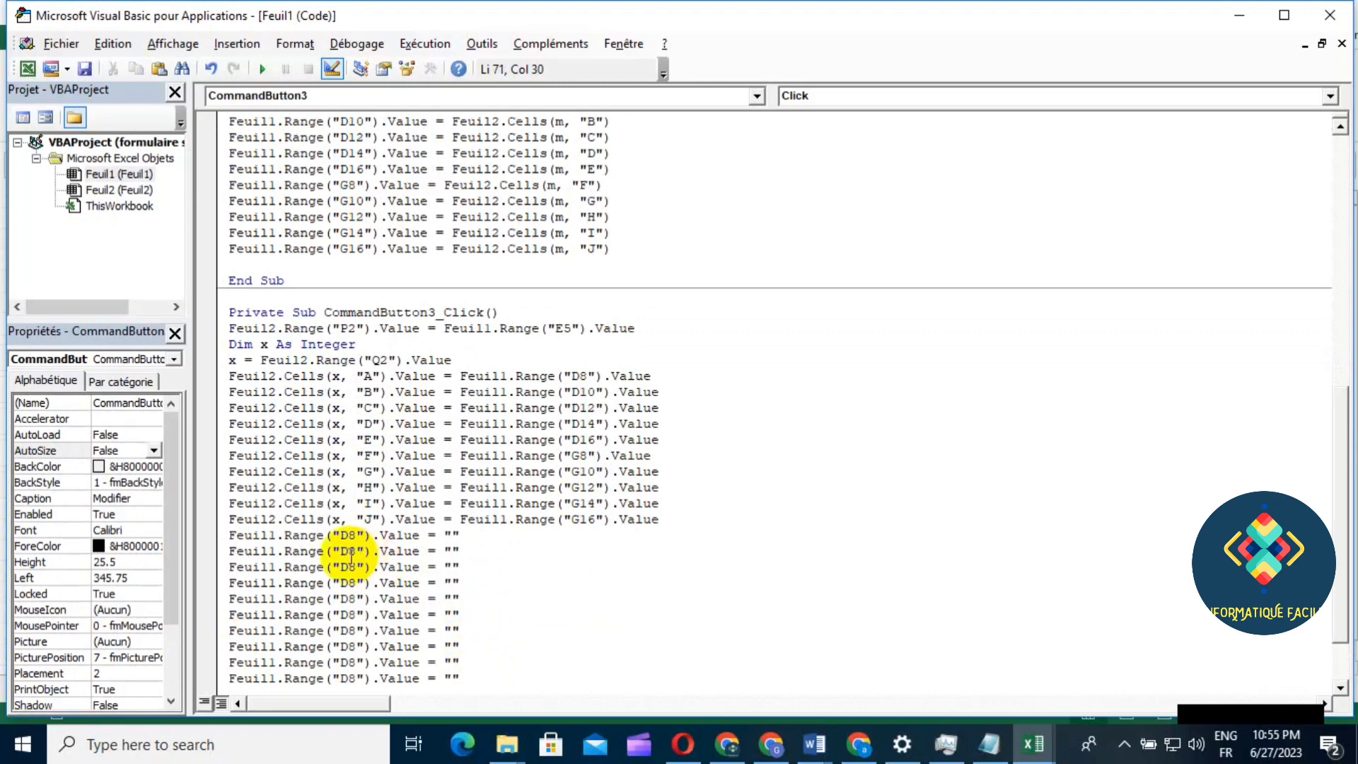
Change the second to fifth clearing lines to D10, D12, D14 and D16
{"action": "left_click", "coordinate": [355, 552]}
{"action": "key", "text": "BackSpace"}
{"action": "type", "text": "10"}
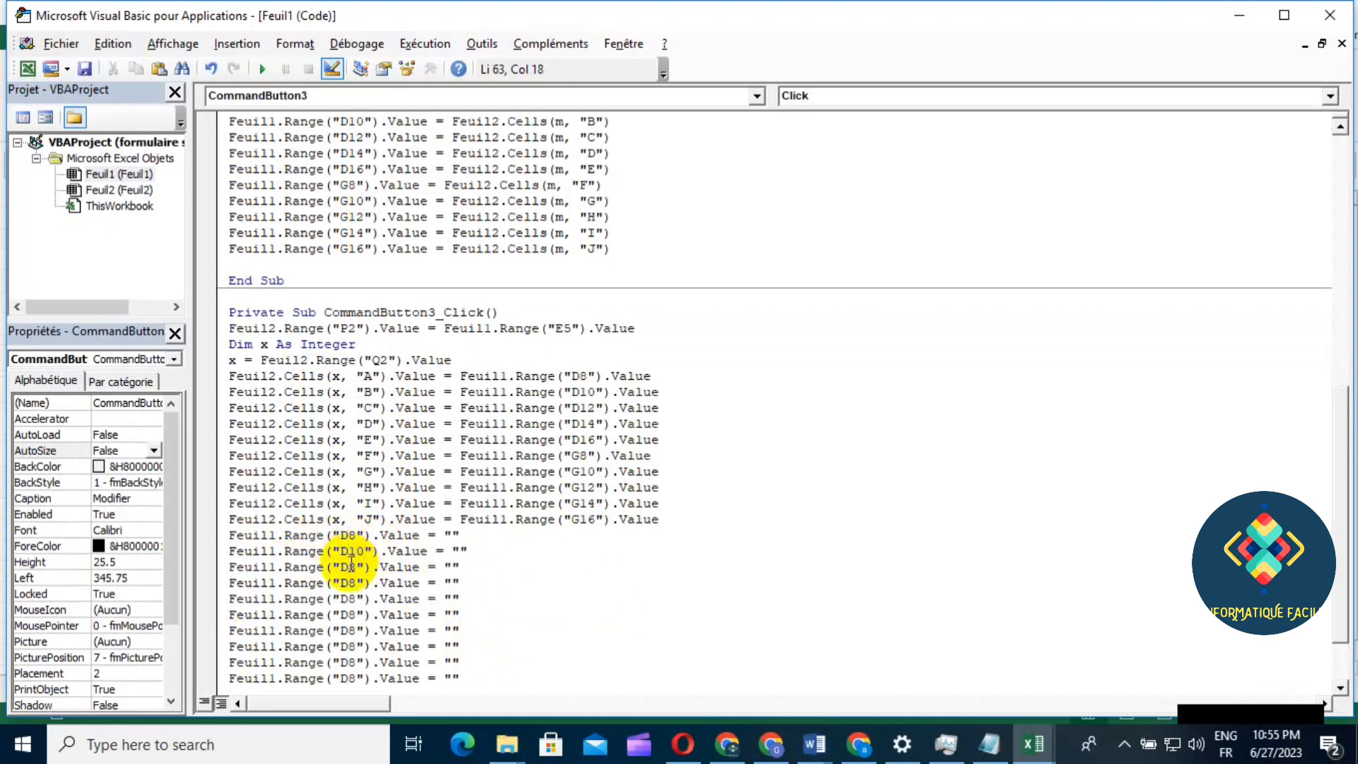
{"action": "left_click", "coordinate": [356, 567]}
{"action": "key", "text": "BackSpace"}
{"action": "type", "text": "12"}
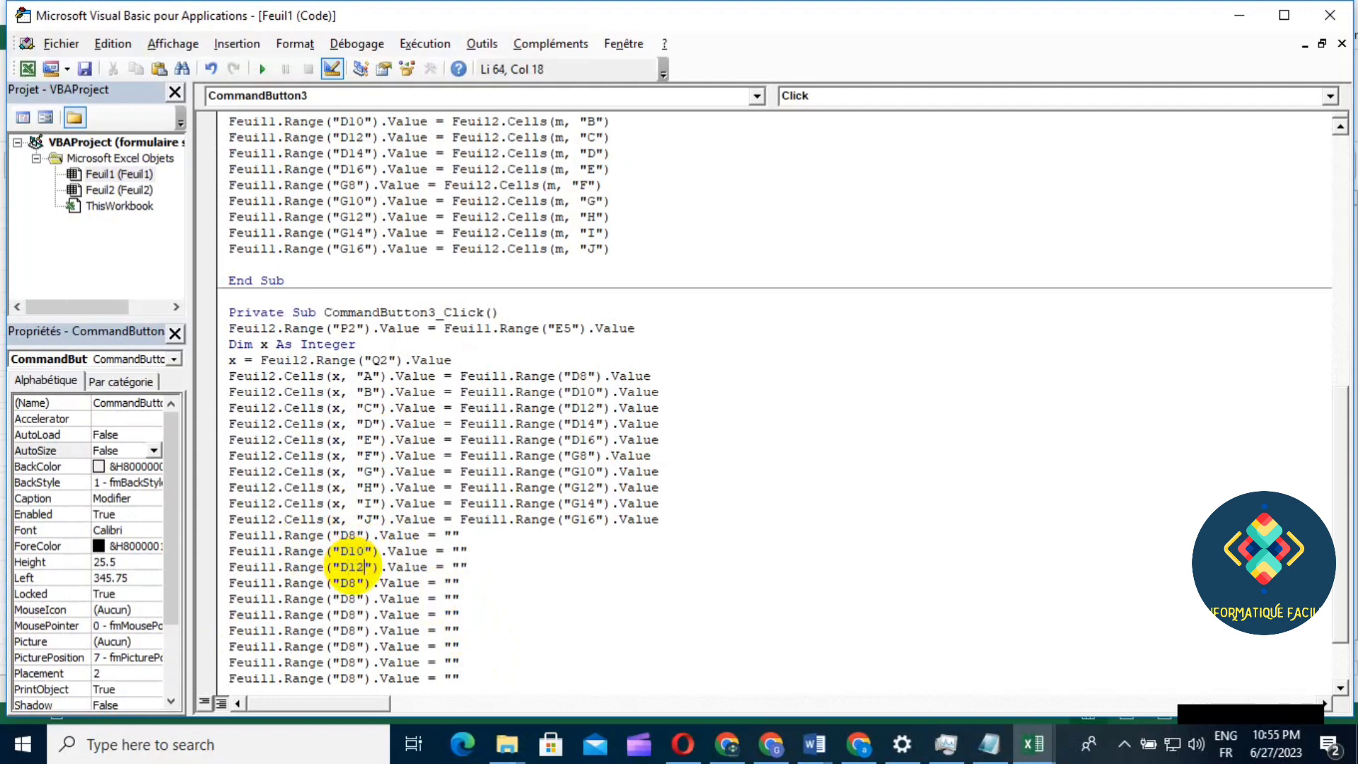
{"action": "left_click", "coordinate": [356, 582]}
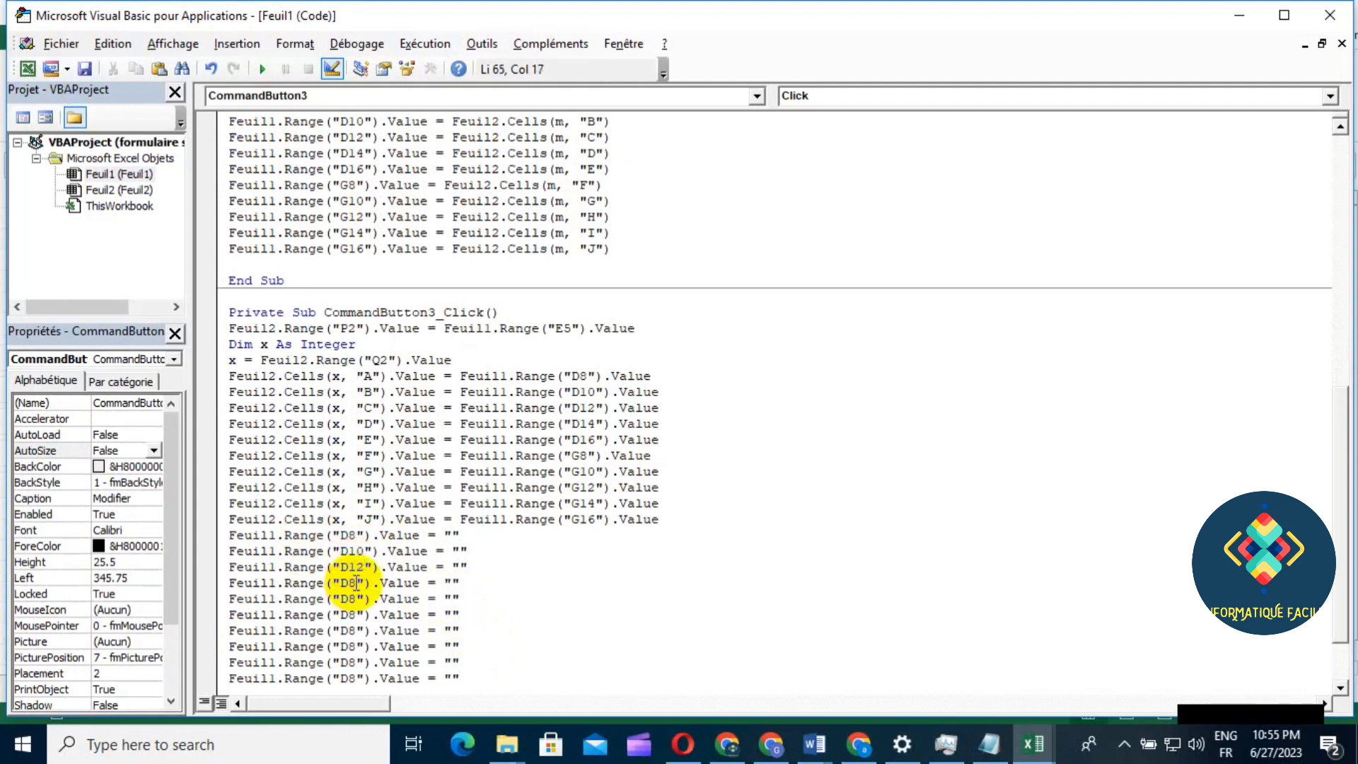
{"action": "key", "text": "BackSpace"}
{"action": "type", "text": "14"}
{"action": "left_click", "coordinate": [359, 599]}
{"action": "key", "text": "BackSpace"}
{"action": "type", "text": "1"}
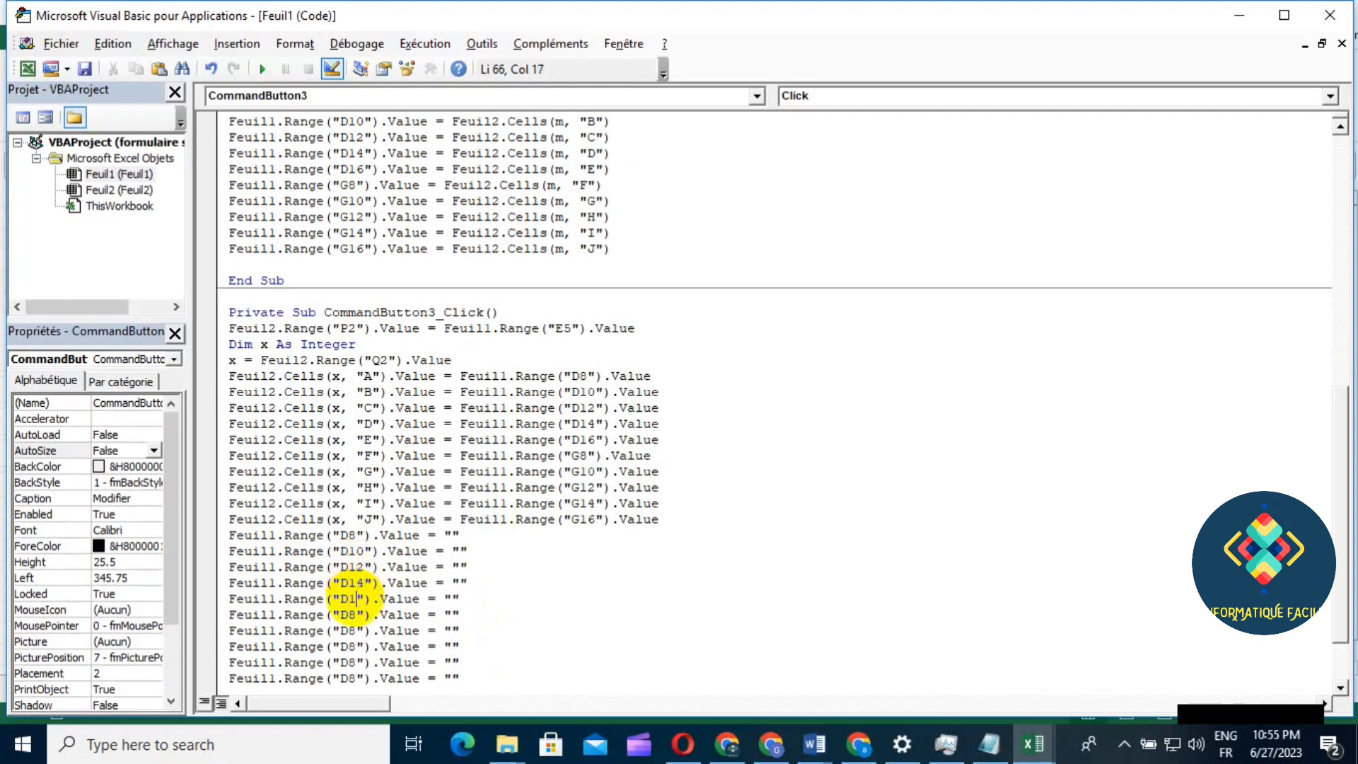
{"action": "type", "text": "6"}
Change the last five clearing lines to G8, G10, G12, G14 and G16
{"action": "left_click", "coordinate": [362, 615]}
{"action": "key", "text": "BackSpace"}
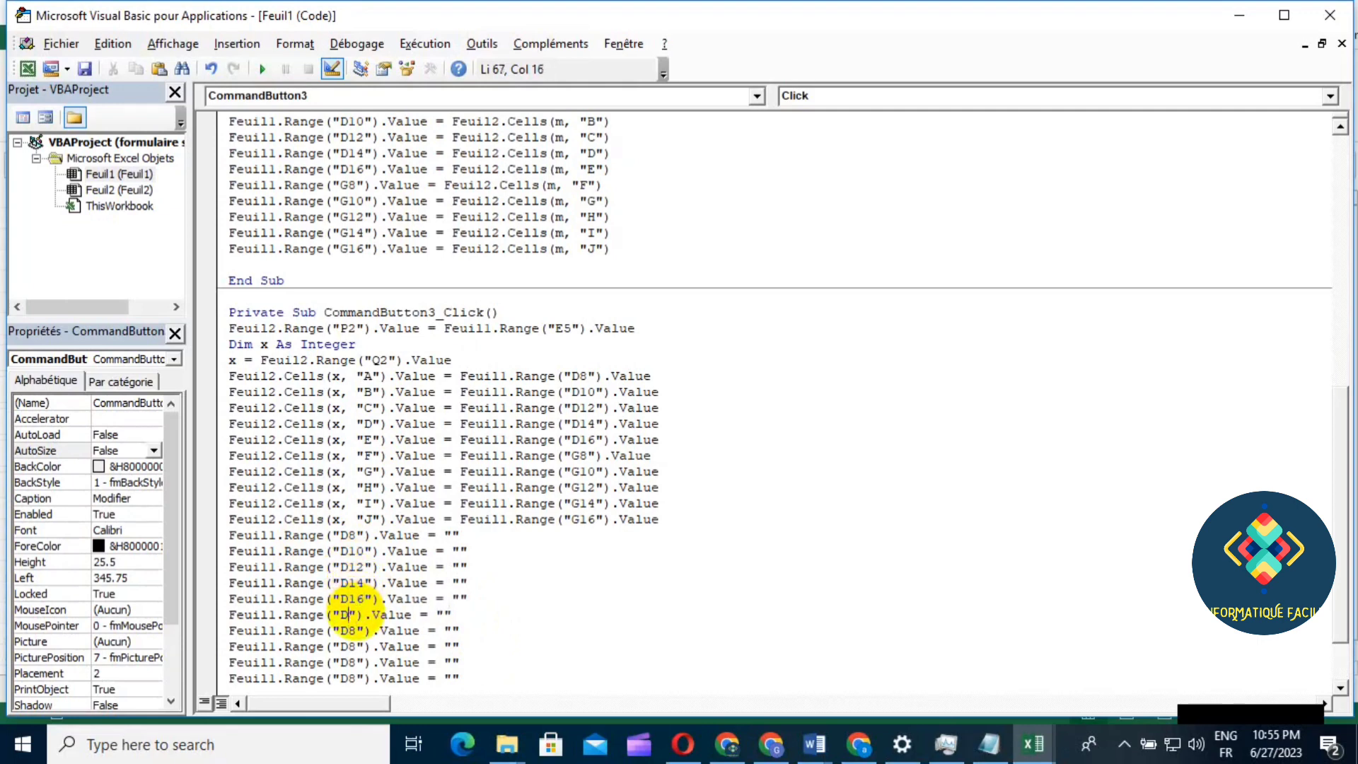
{"action": "key", "text": "BackSpace"}
{"action": "type", "text": "g"}
{"action": "key", "text": "BackSpace"}
{"action": "type", "text": "G"}
{"action": "type", "text": "8"}
{"action": "left_click", "coordinate": [357, 630]}
{"action": "key", "text": "BackSpace"}
{"action": "key", "text": "BackSpace"}
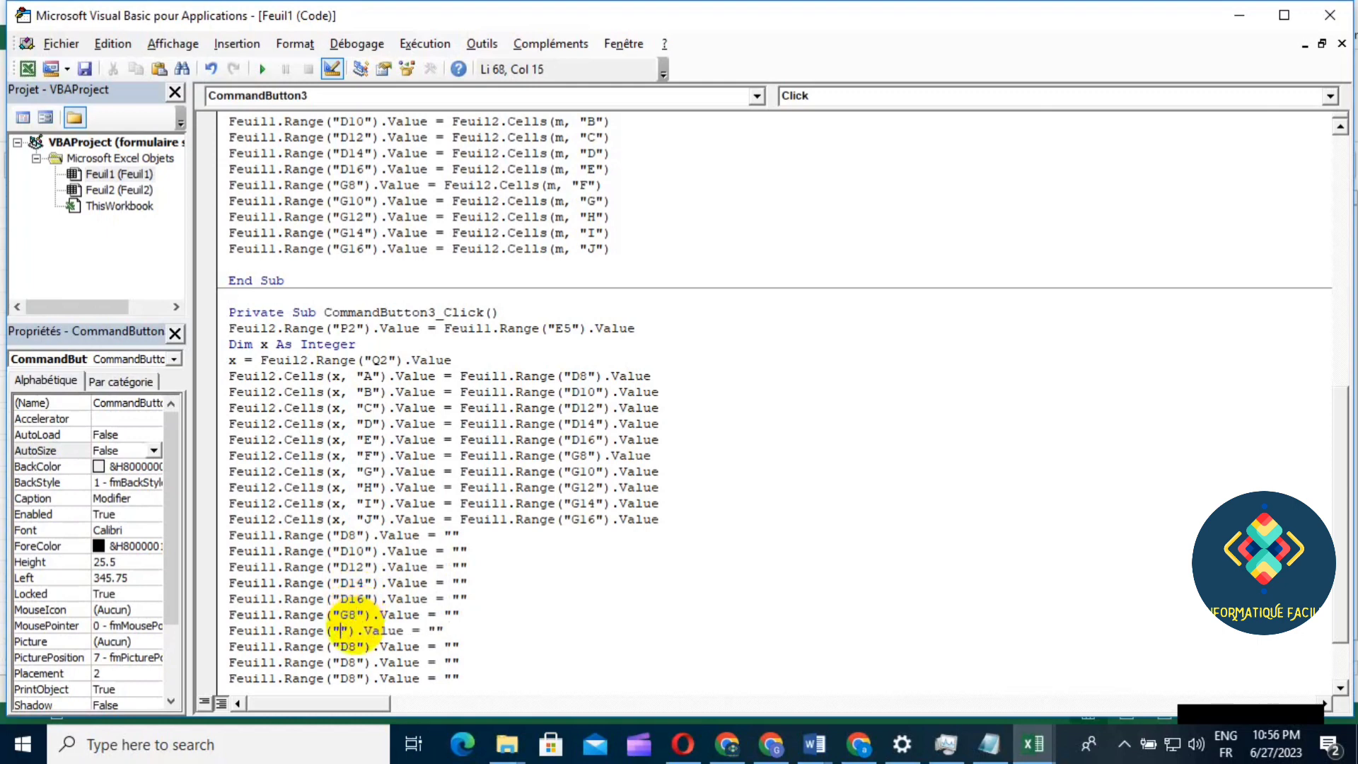
{"action": "type", "text": "G10"}
{"action": "left_click", "coordinate": [357, 646]}
{"action": "key", "text": "BackSpace"}
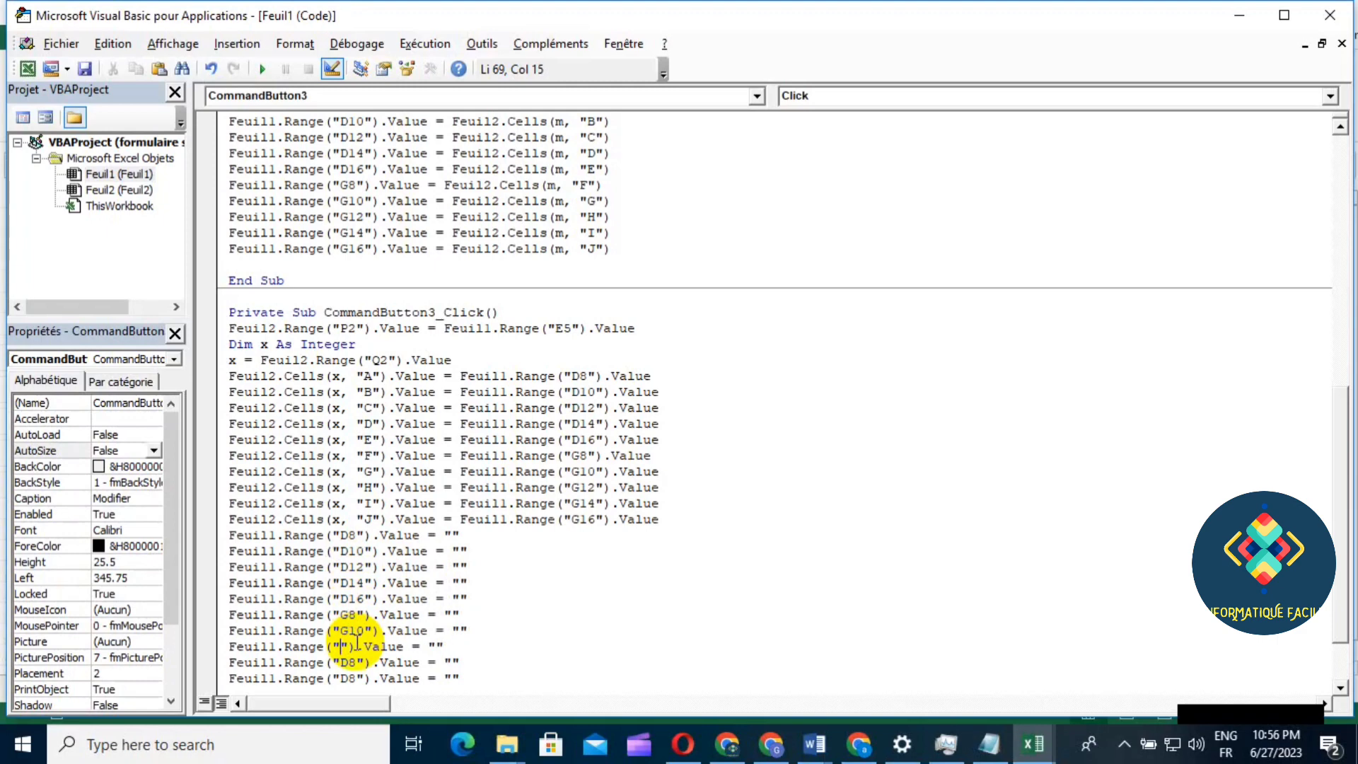
{"action": "type", "text": "G12"}
{"action": "left_click", "coordinate": [355, 663]}
{"action": "key", "text": "BackSpace"}
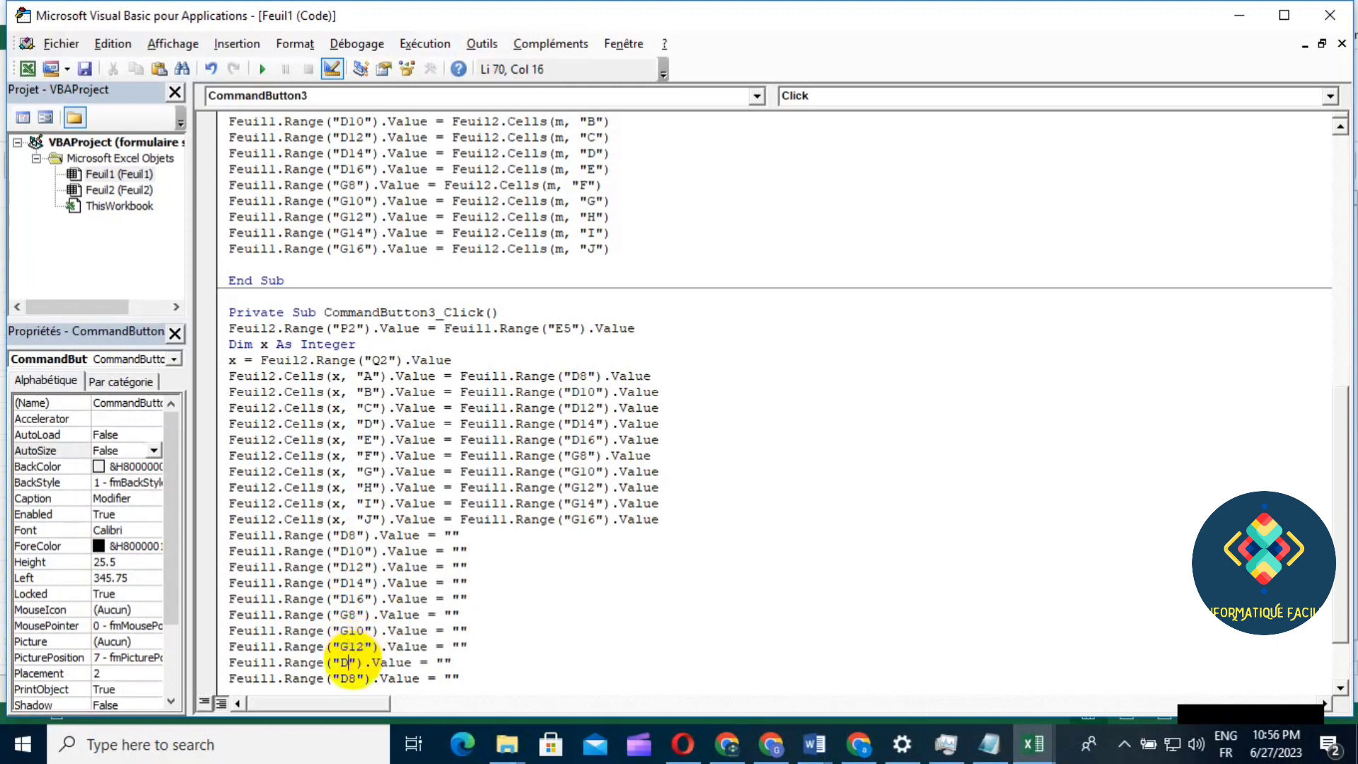
{"action": "key", "text": "BackSpace"}
{"action": "type", "text": "G14"}
{"action": "left_click", "coordinate": [356, 679]}
{"action": "key", "text": "BackSpace"}
{"action": "key", "text": "BackSpace"}
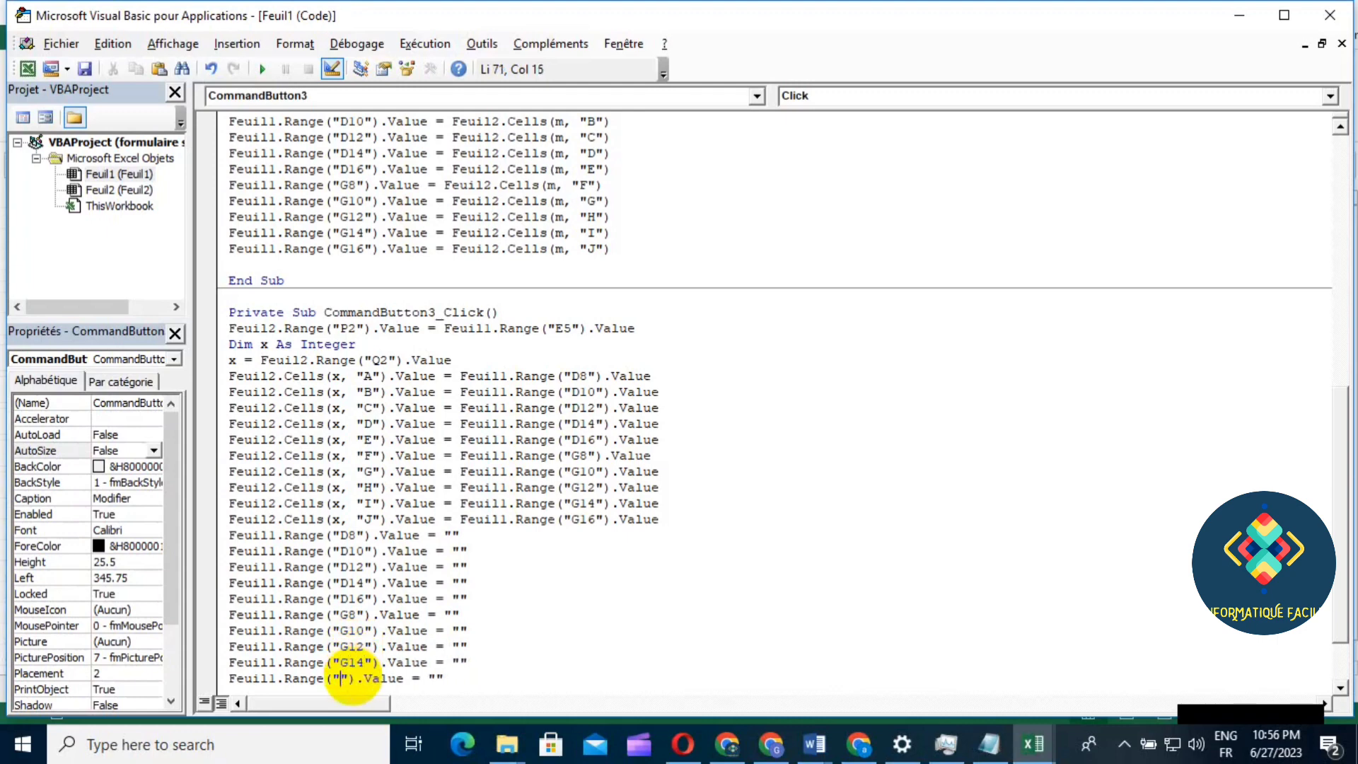
{"action": "type", "text": "G16"}
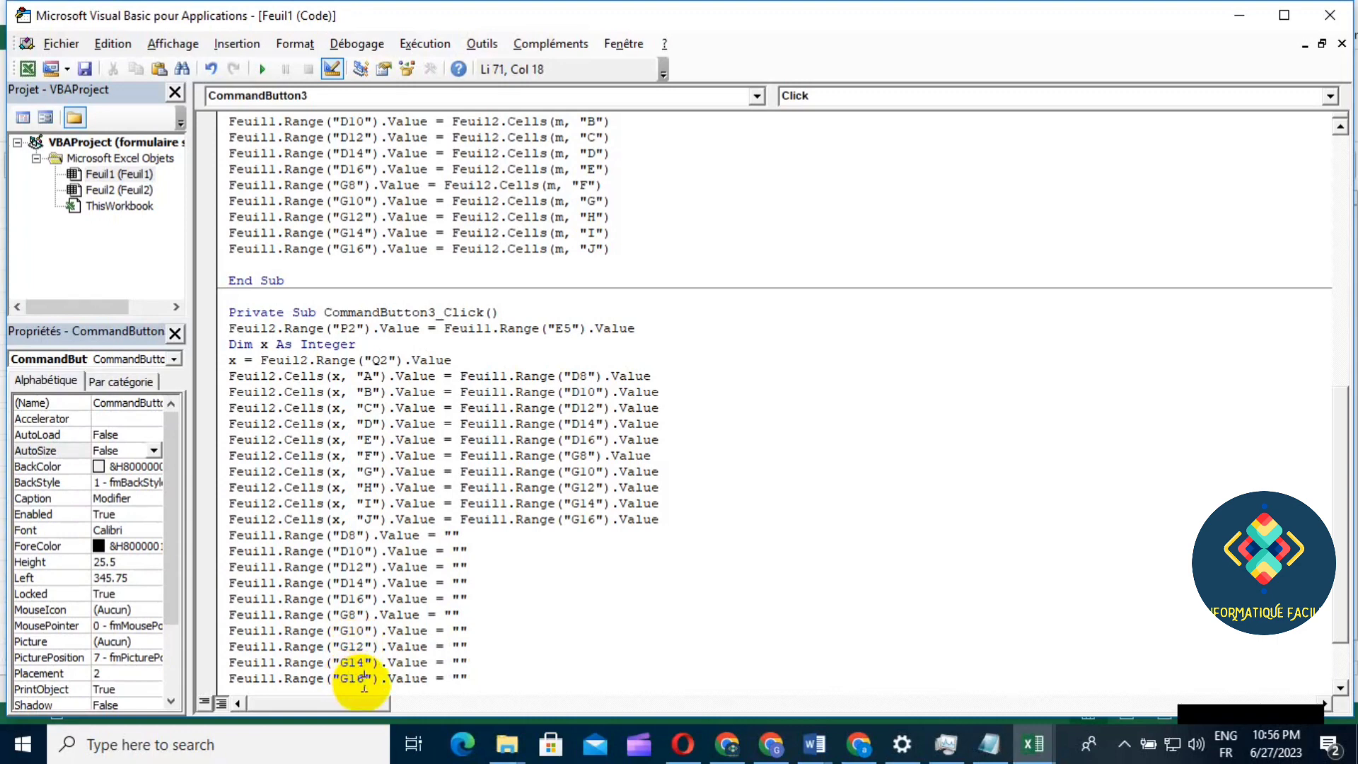
{"action": "left_click", "coordinate": [503, 679]}
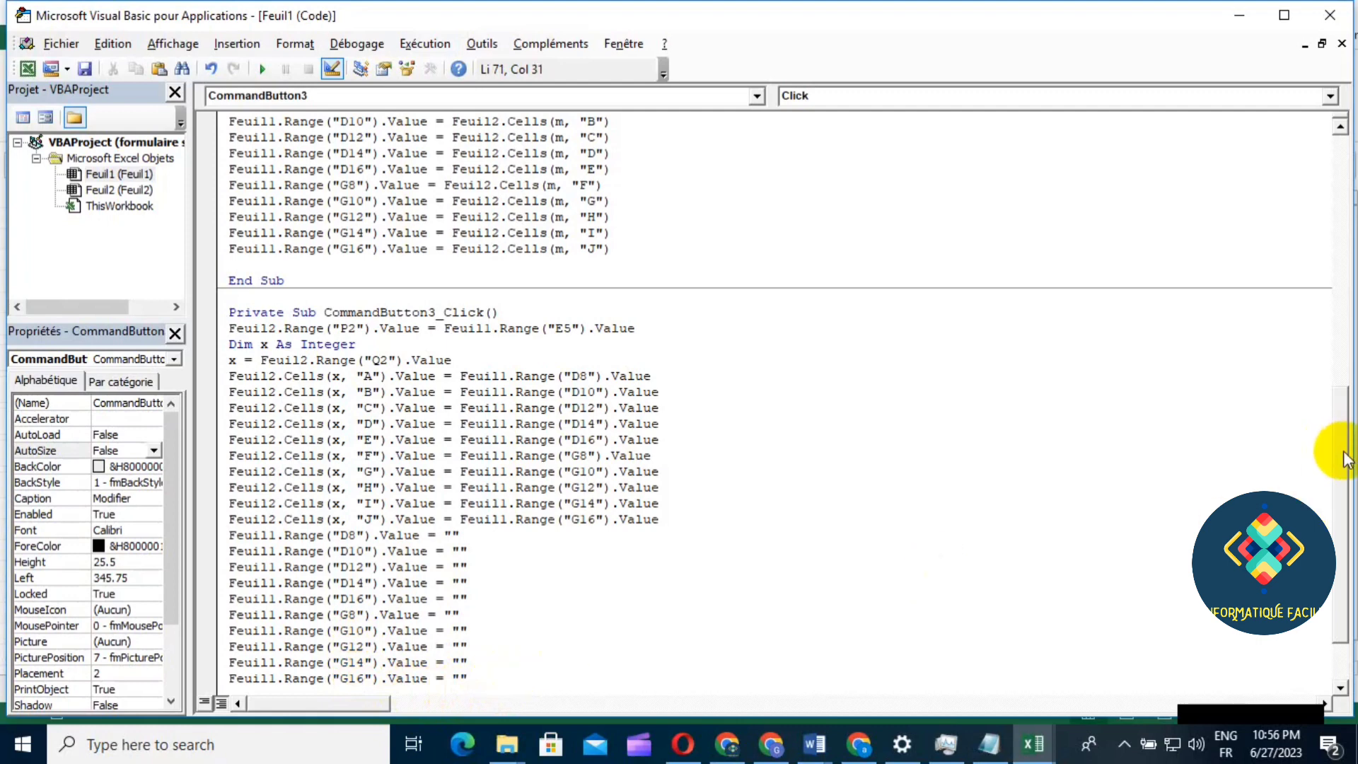
{"action": "left_click_drag", "start_coordinate": [1344, 457], "coordinate": [1342, 488]}
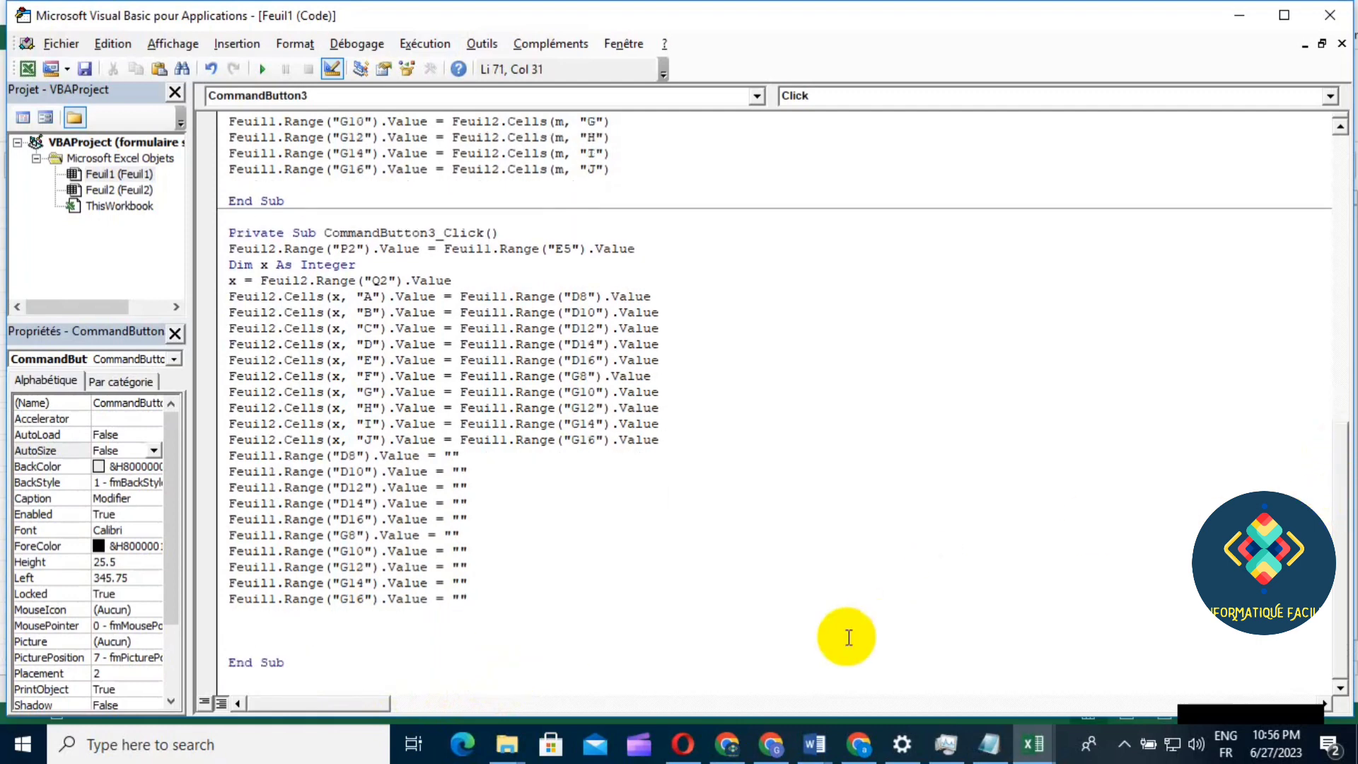
Add MsgBox "modifé avec succès" before End Sub and save the macro workbook
{"action": "key", "text": "Return"}
{"action": "type", "text": "M"}
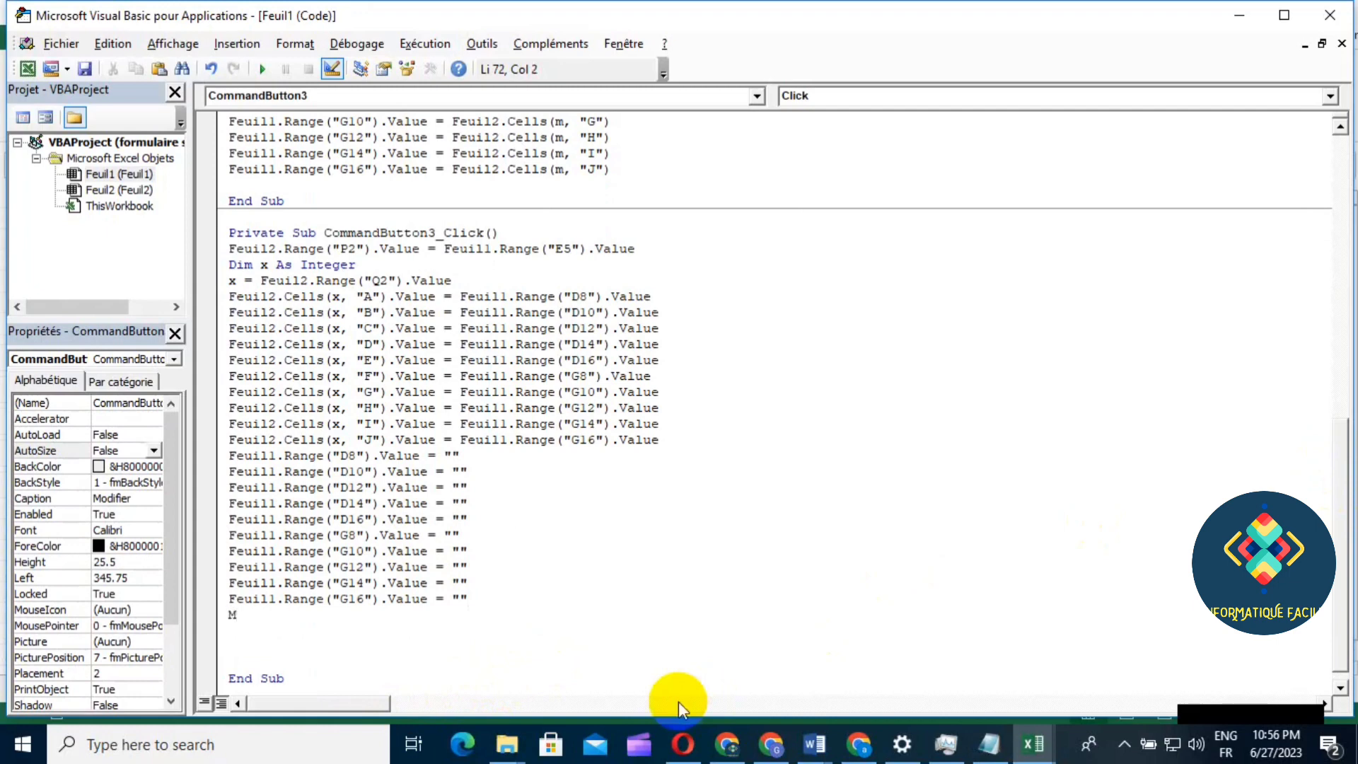
{"action": "type", "text": "SG"}
{"action": "key", "text": "BackSpace"}
{"action": "key", "text": "BackSpace"}
{"action": "key", "text": "BackSpace"}
{"action": "type", "text": "ox\"modifé "}
{"action": "type", "text": "ave"}
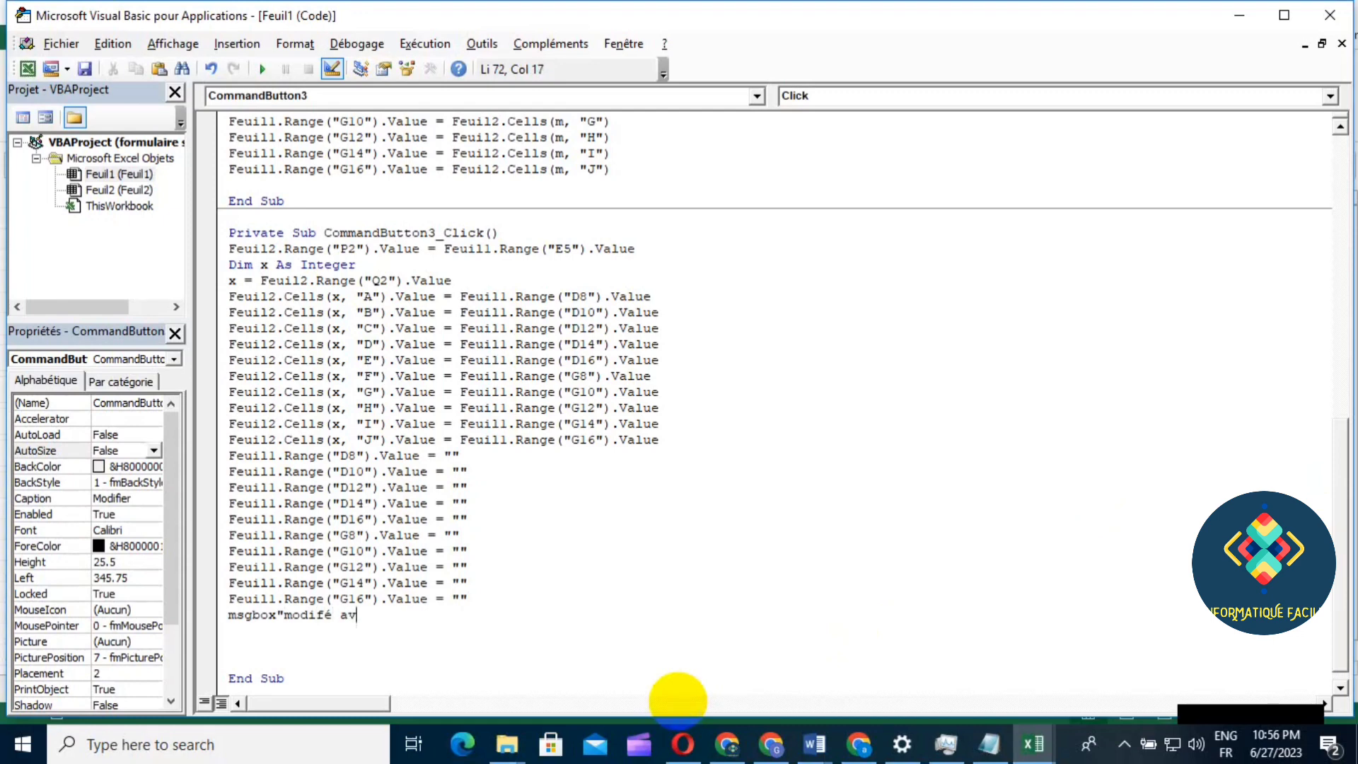
{"action": "type", "text": "c su"}
{"action": "type", "text": "ccès"}
{"action": "type", "text": "\""}
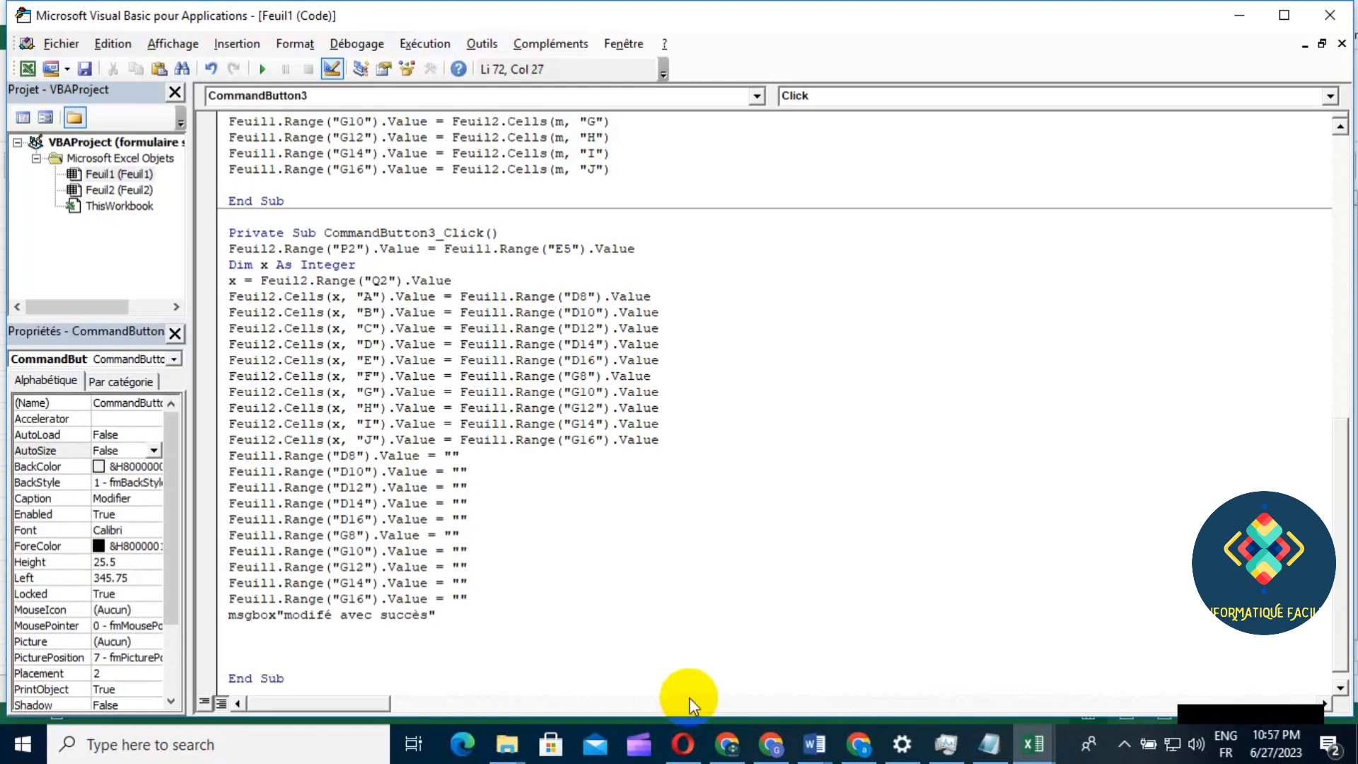
{"action": "left_click", "coordinate": [273, 655]}
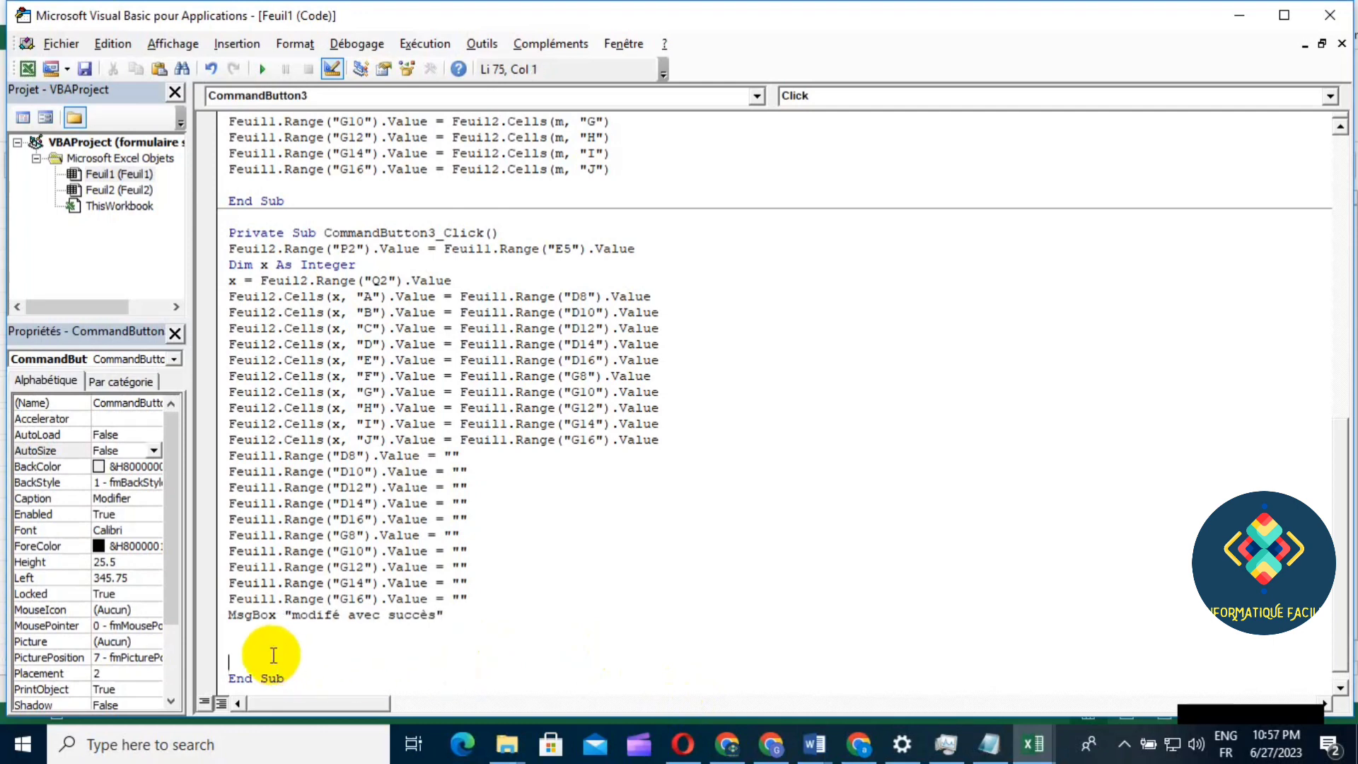
{"action": "key", "text": "BackSpace"}
{"action": "key", "text": "BackSpace"}
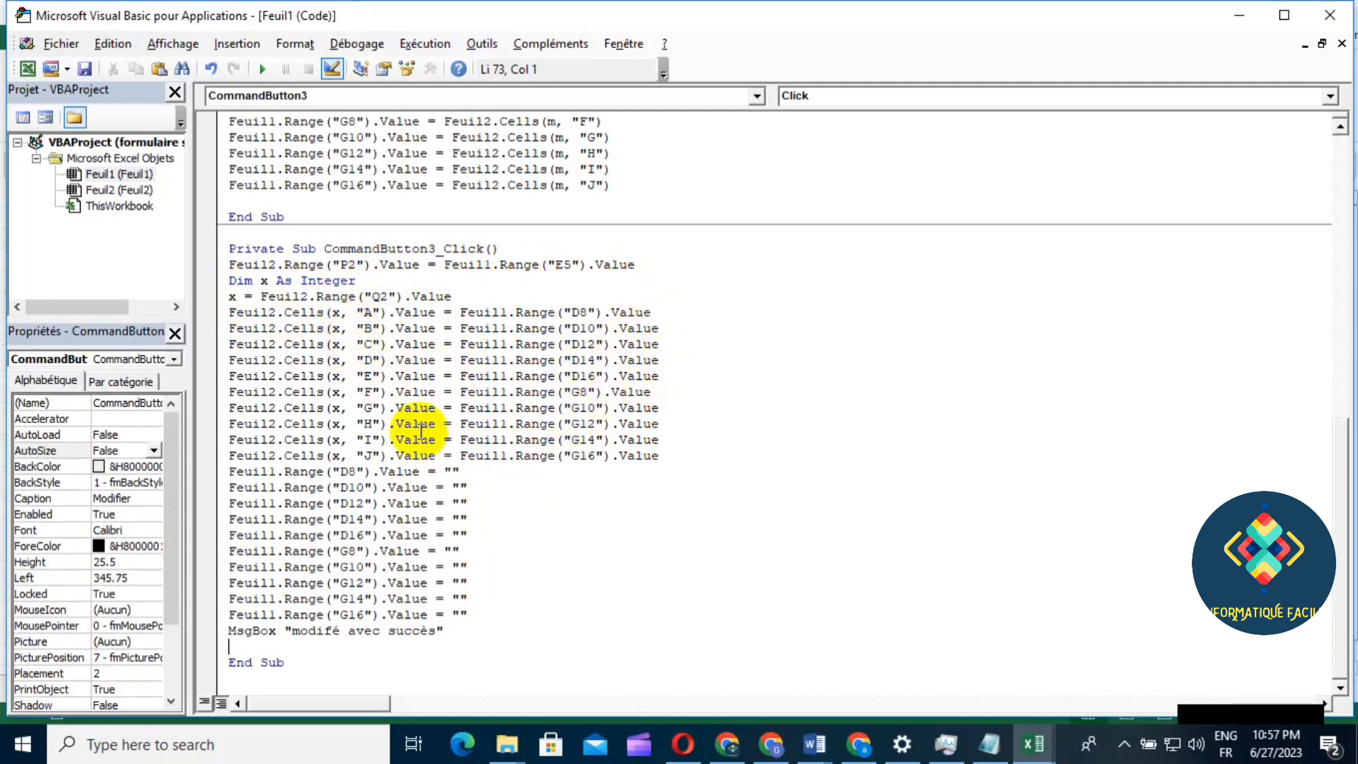
{"action": "left_click", "coordinate": [83, 70]}
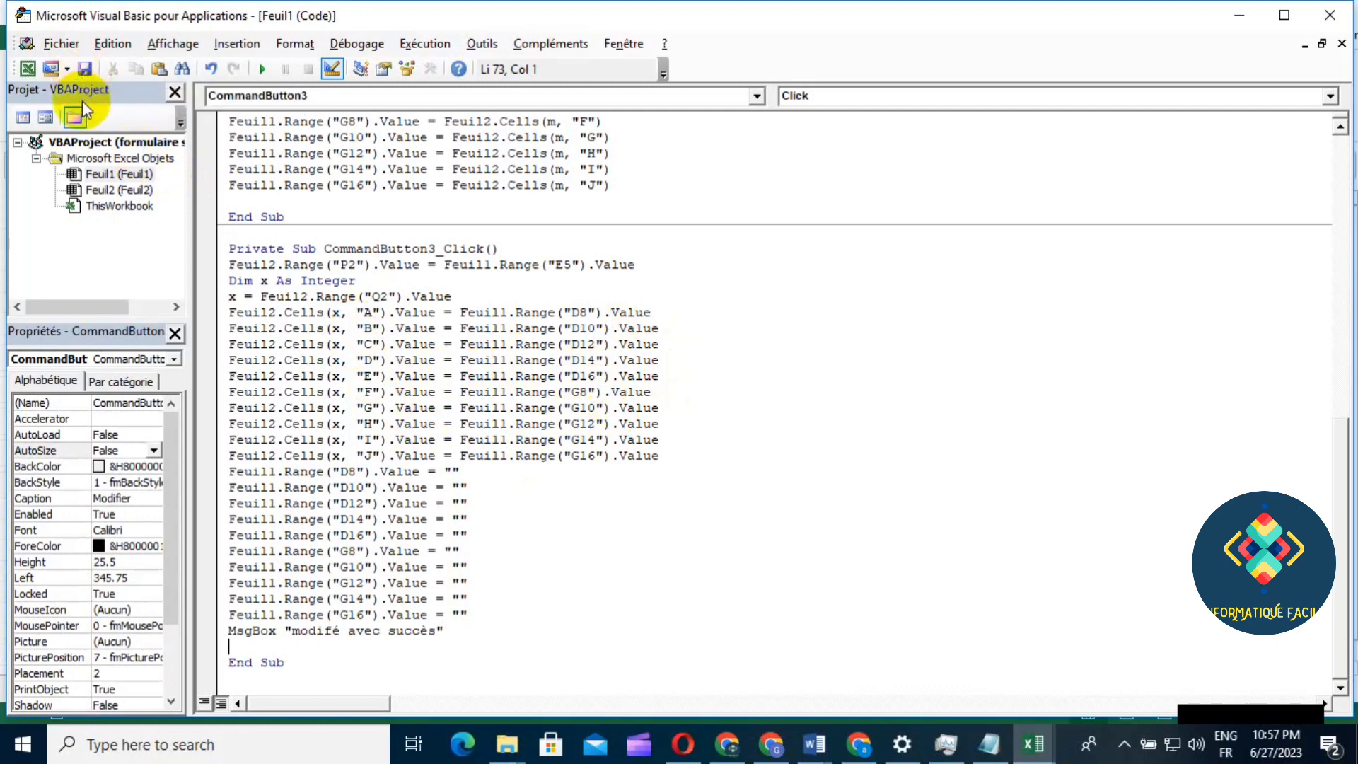
Back in Excel, enter the employee's name in the Recherche Par Nom cell E5
{"action": "left_click", "coordinate": [26, 69]}
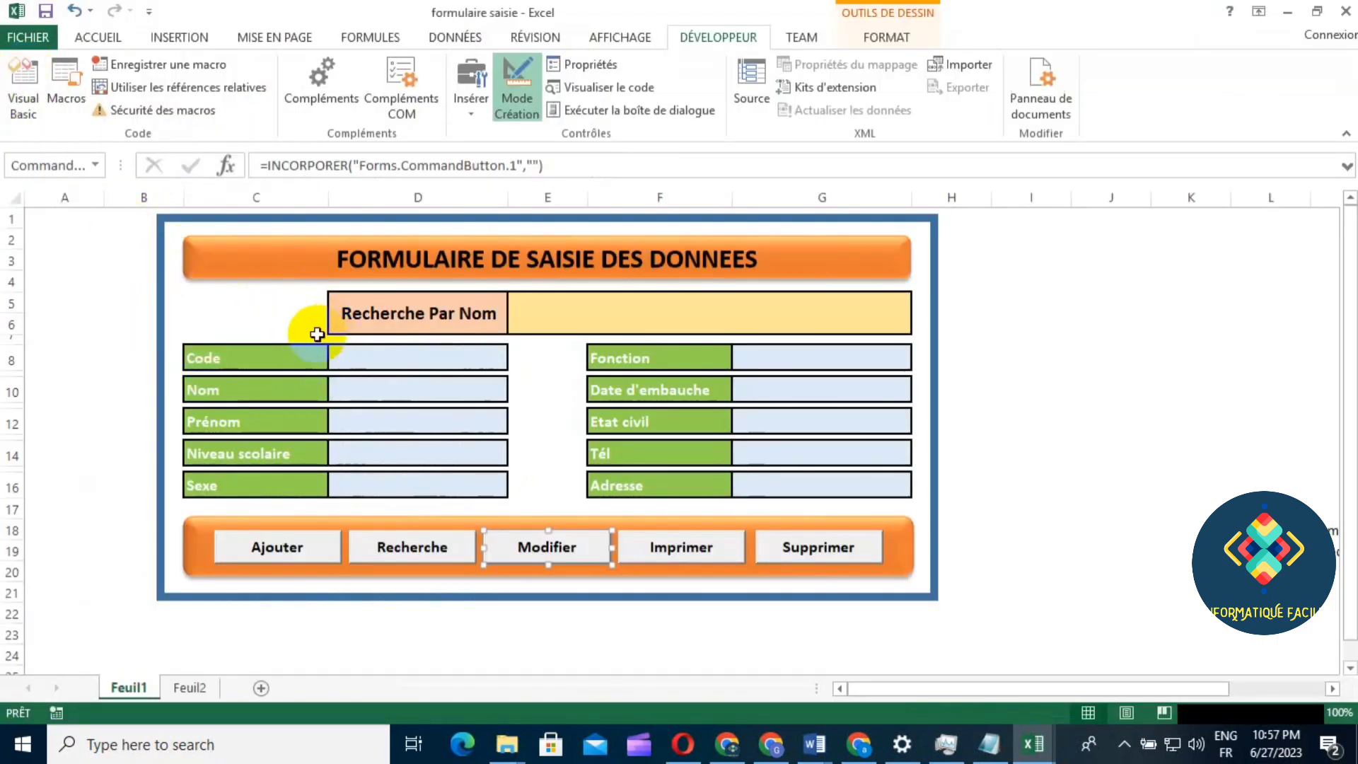
{"action": "left_click", "coordinate": [525, 459]}
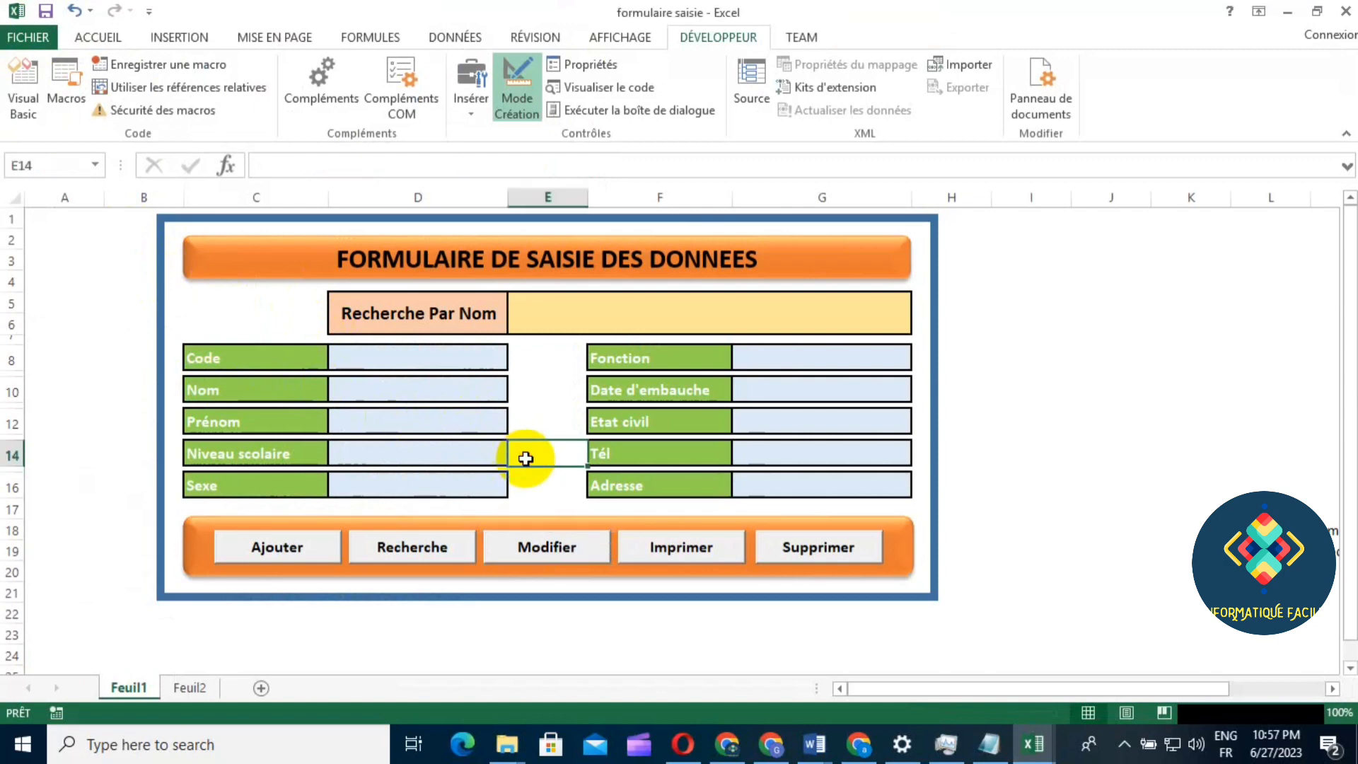
{"action": "left_click", "coordinate": [559, 318]}
{"action": "type", "text": "er"}
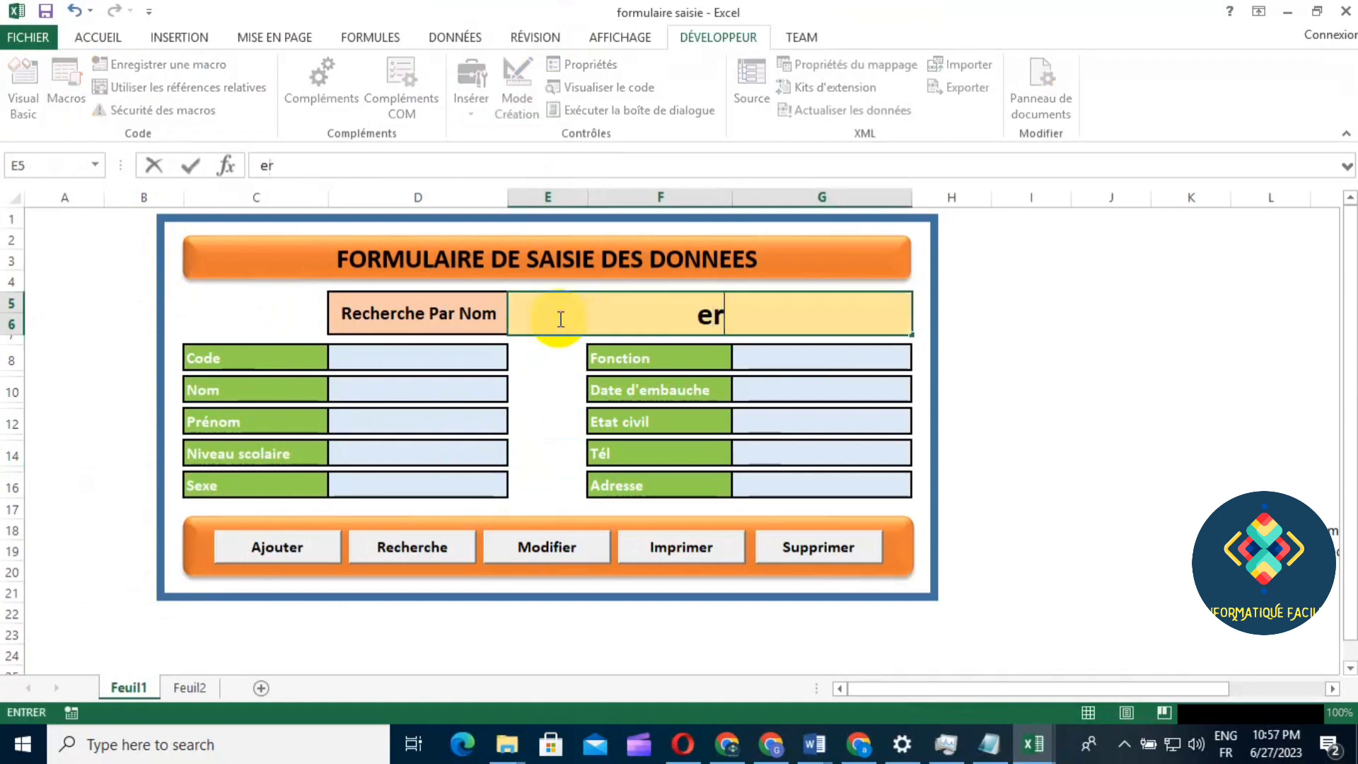
{"action": "type", "text": "ic"}
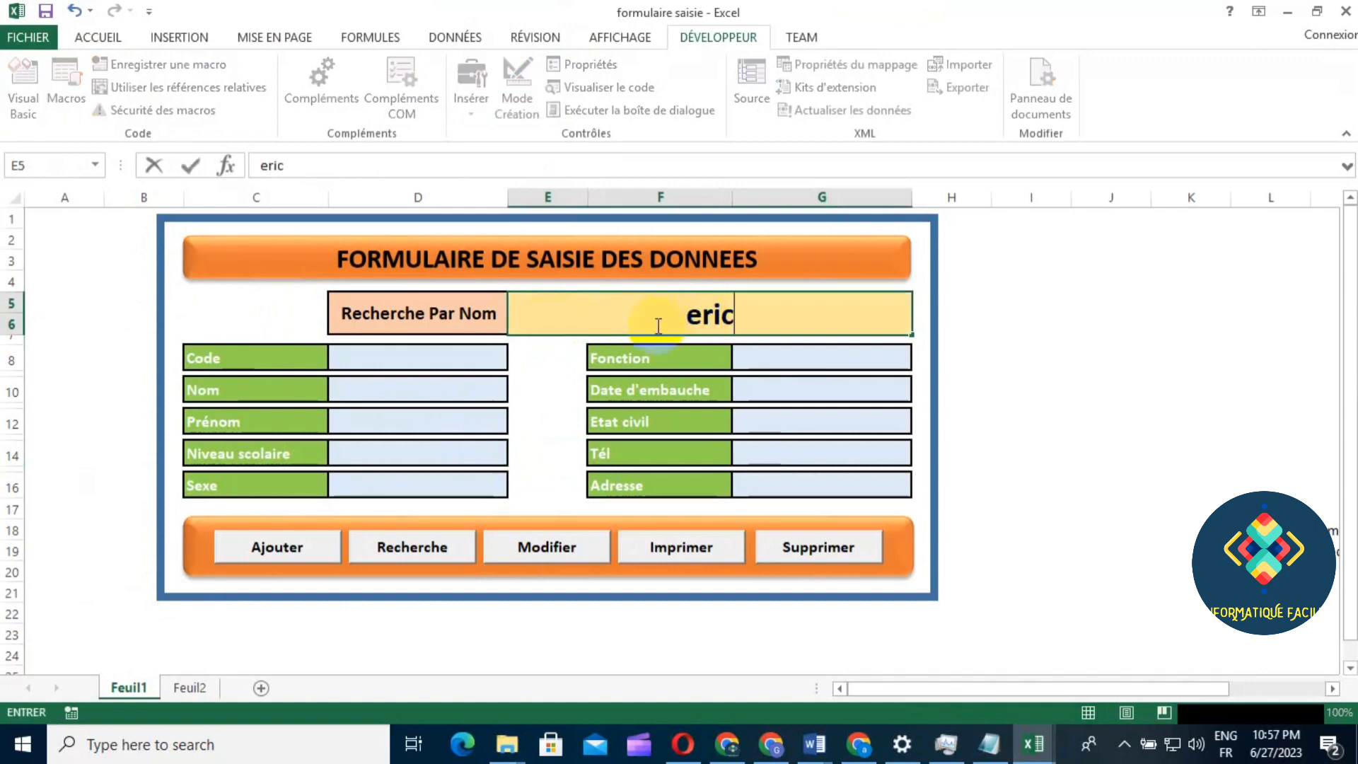
{"action": "left_click", "coordinate": [414, 548]}
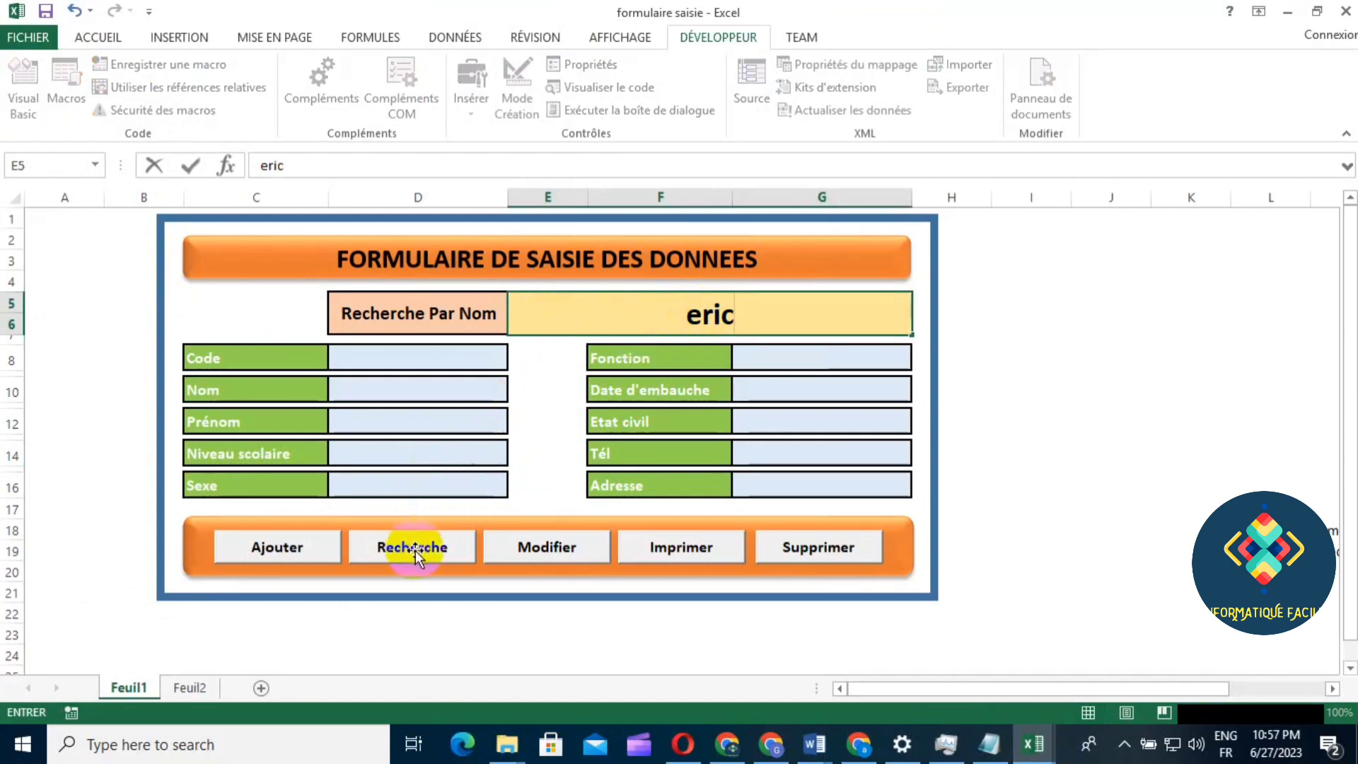
{"action": "left_click", "coordinate": [448, 652]}
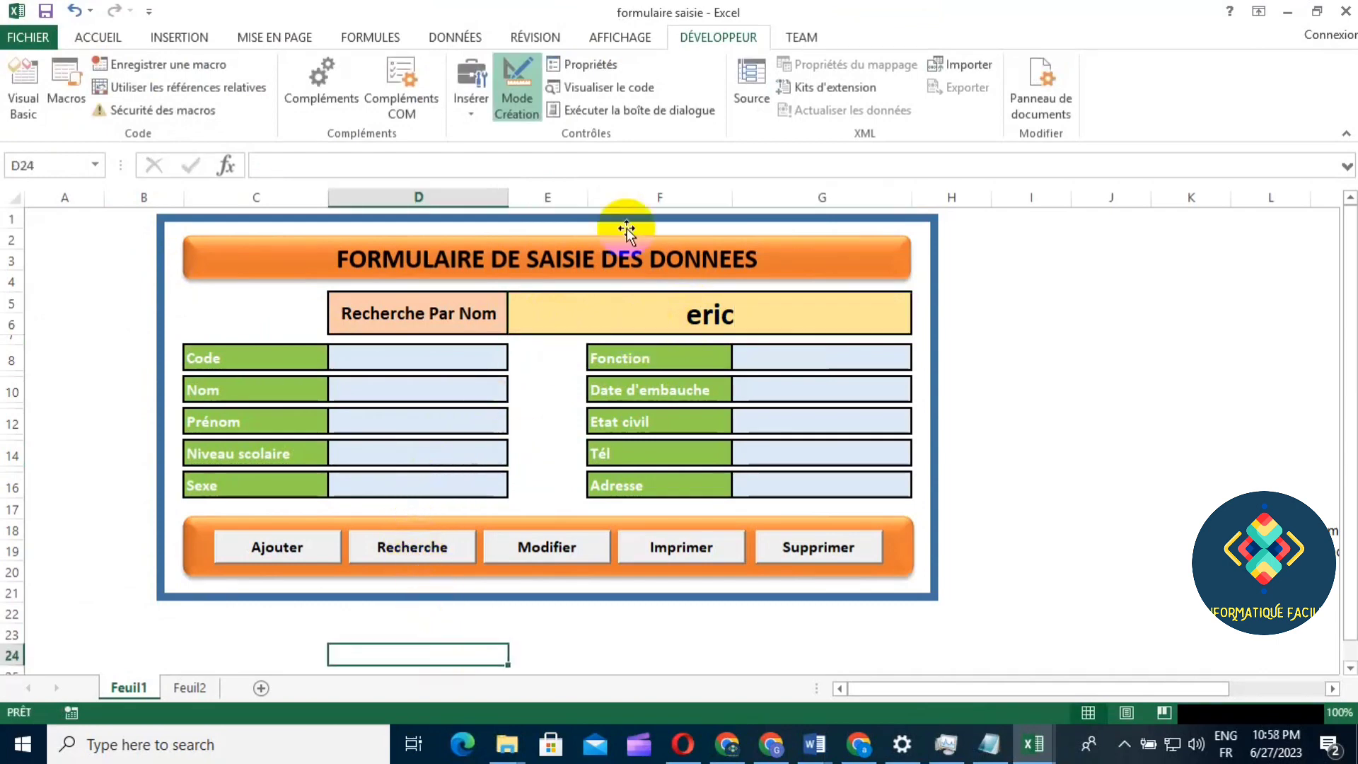
Turn off Mode Création and run the Recherche button to fill the form
{"action": "left_click", "coordinate": [517, 88]}
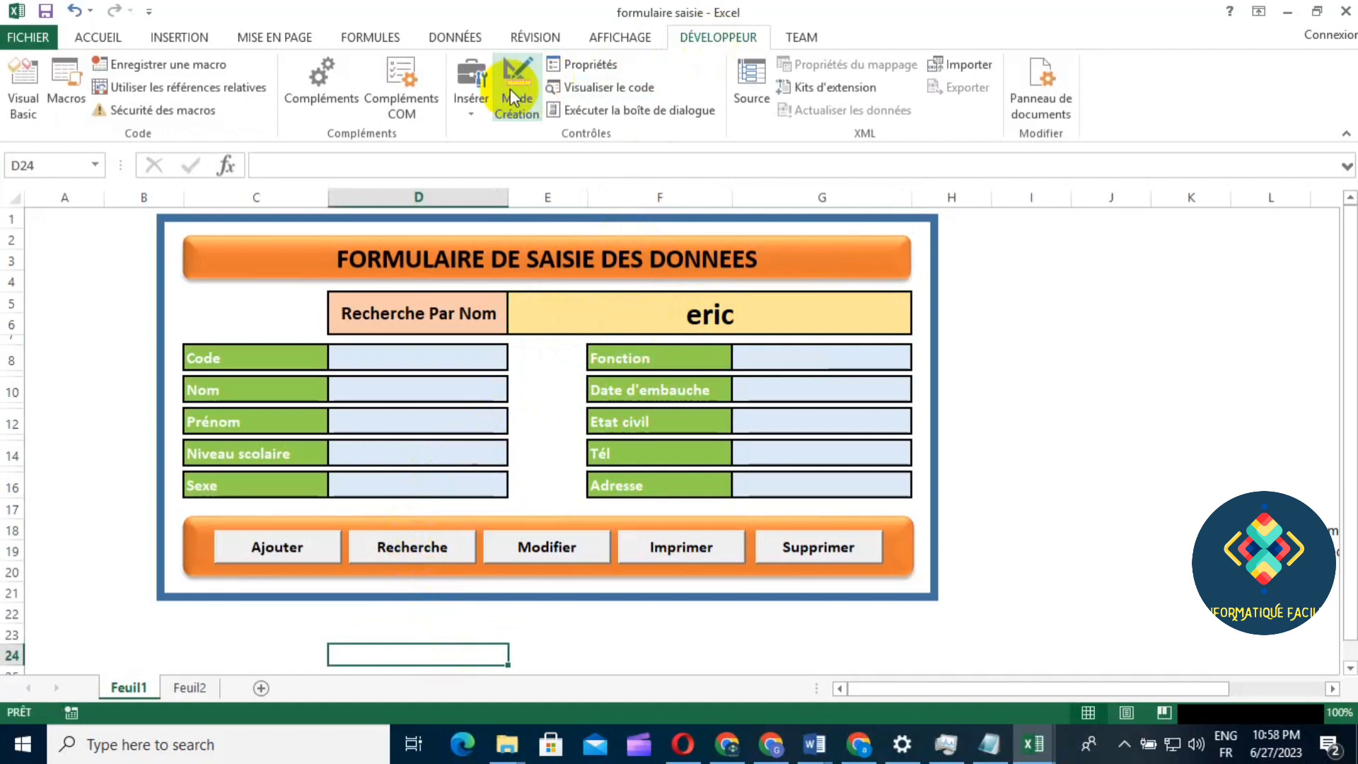
{"action": "left_click", "coordinate": [586, 296]}
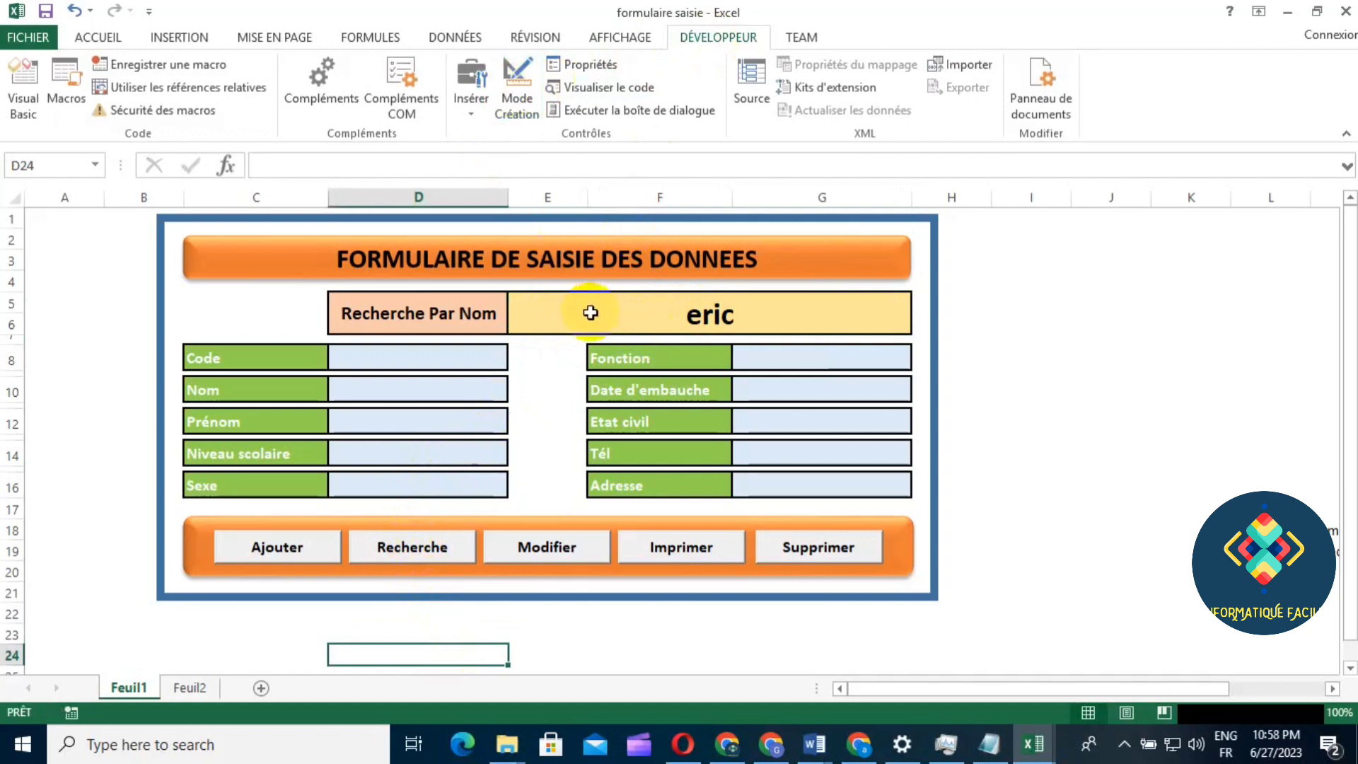
{"action": "left_click", "coordinate": [415, 550]}
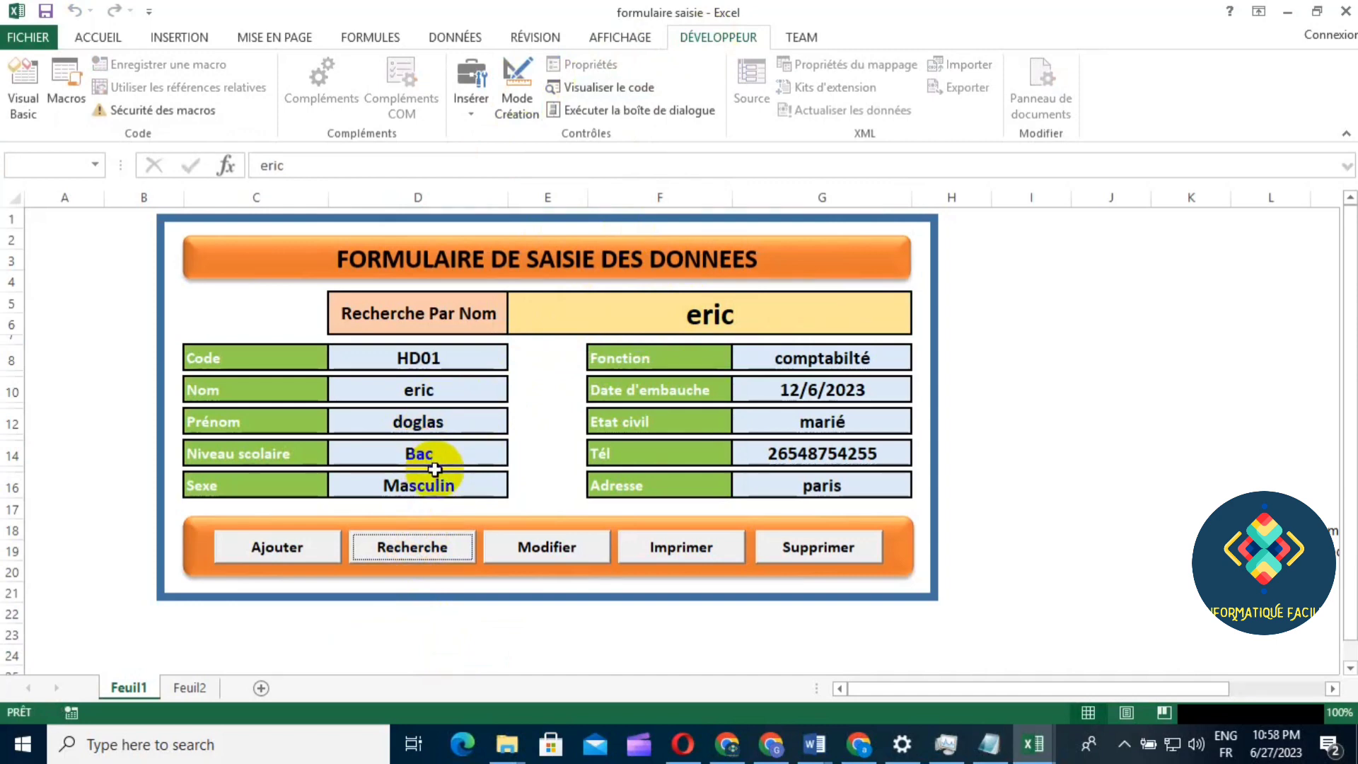
Replace the first name, set education level to Bac+1 and marital status to Célibataire
{"action": "double_click", "coordinate": [465, 423]}
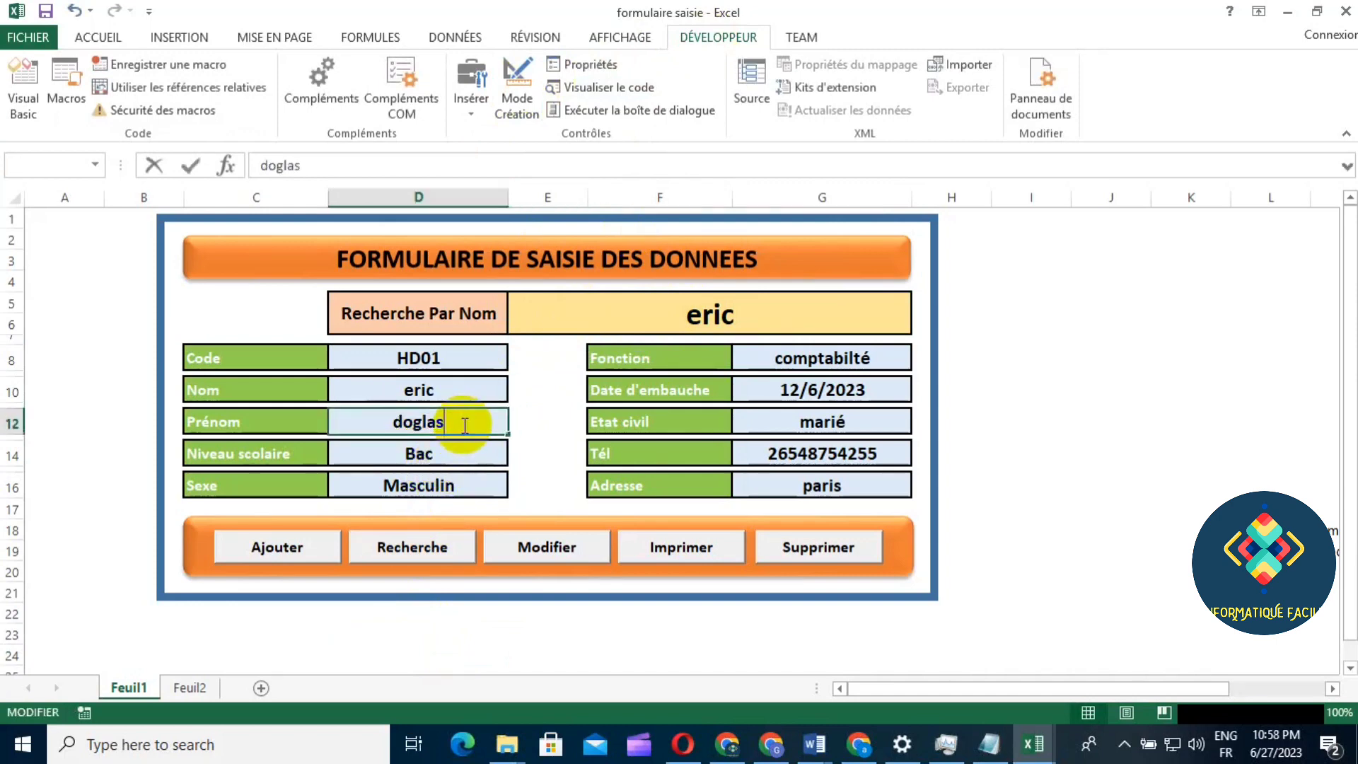
{"action": "key", "text": "BackSpace"}
{"action": "key", "text": "BackSpace"}
{"action": "key", "text": "BackSpace"}
{"action": "key", "text": "BackSpace"}
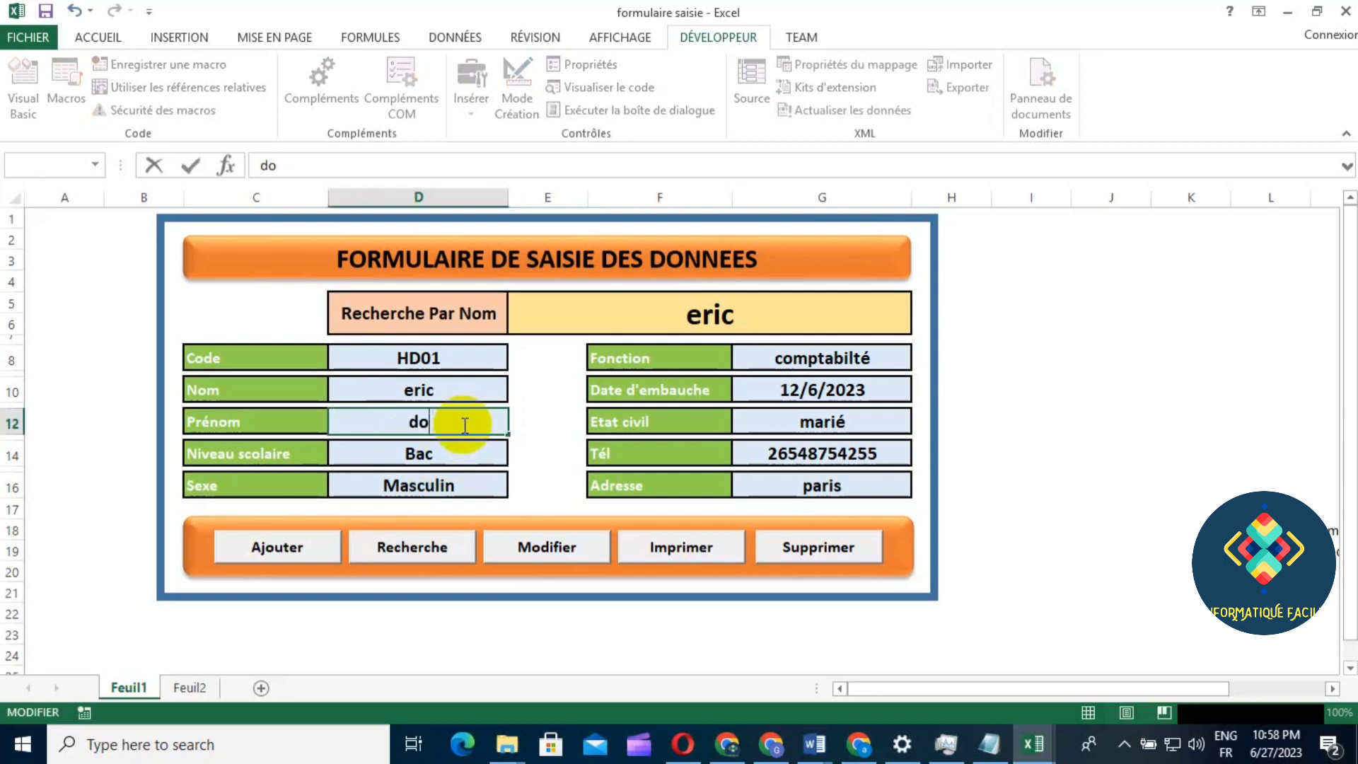
{"action": "key", "text": "BackSpace"}
{"action": "key", "text": "BackSpace"}
{"action": "type", "text": "olo"}
{"action": "key", "text": "BackSpace"}
{"action": "key", "text": "BackSpace"}
{"action": "key", "text": "BackSpace"}
{"action": "type", "text": "plo"}
{"action": "left_click", "coordinate": [464, 452]}
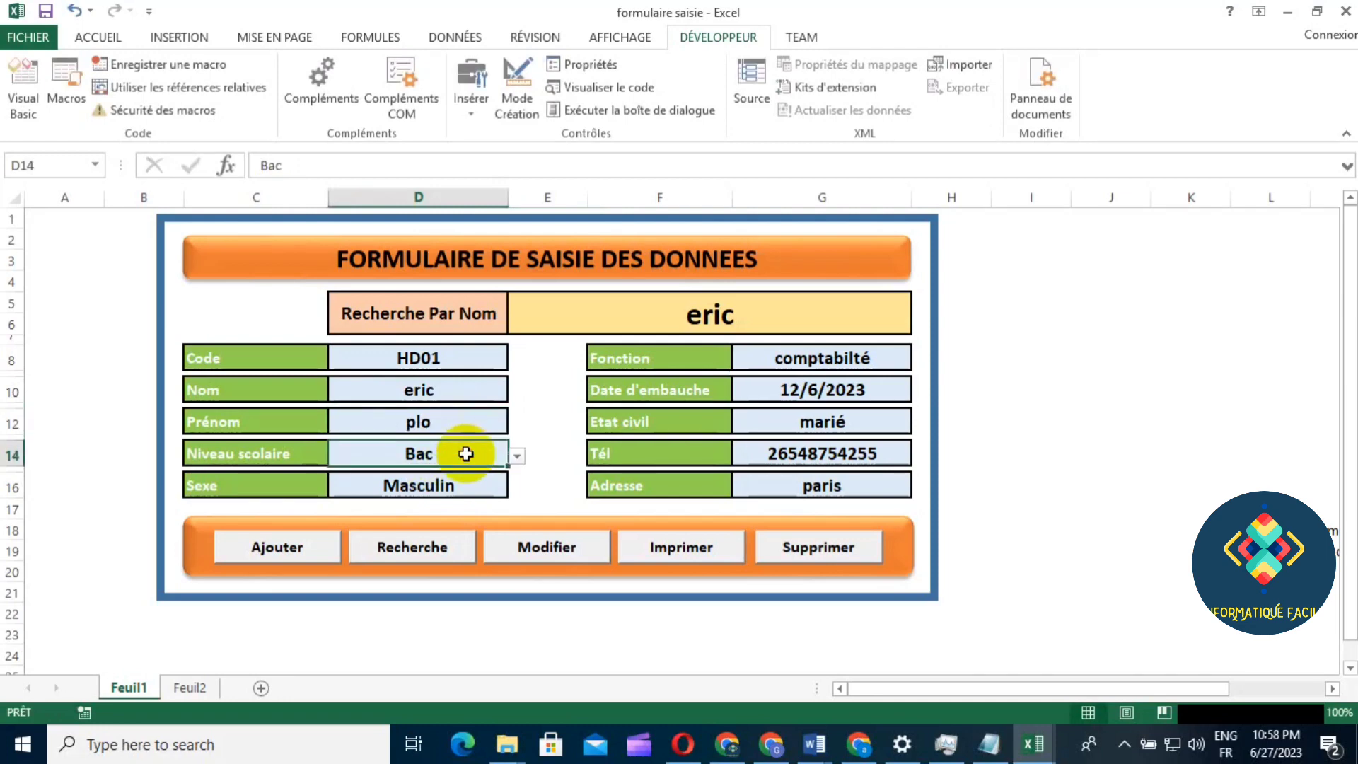
{"action": "left_click", "coordinate": [518, 461]}
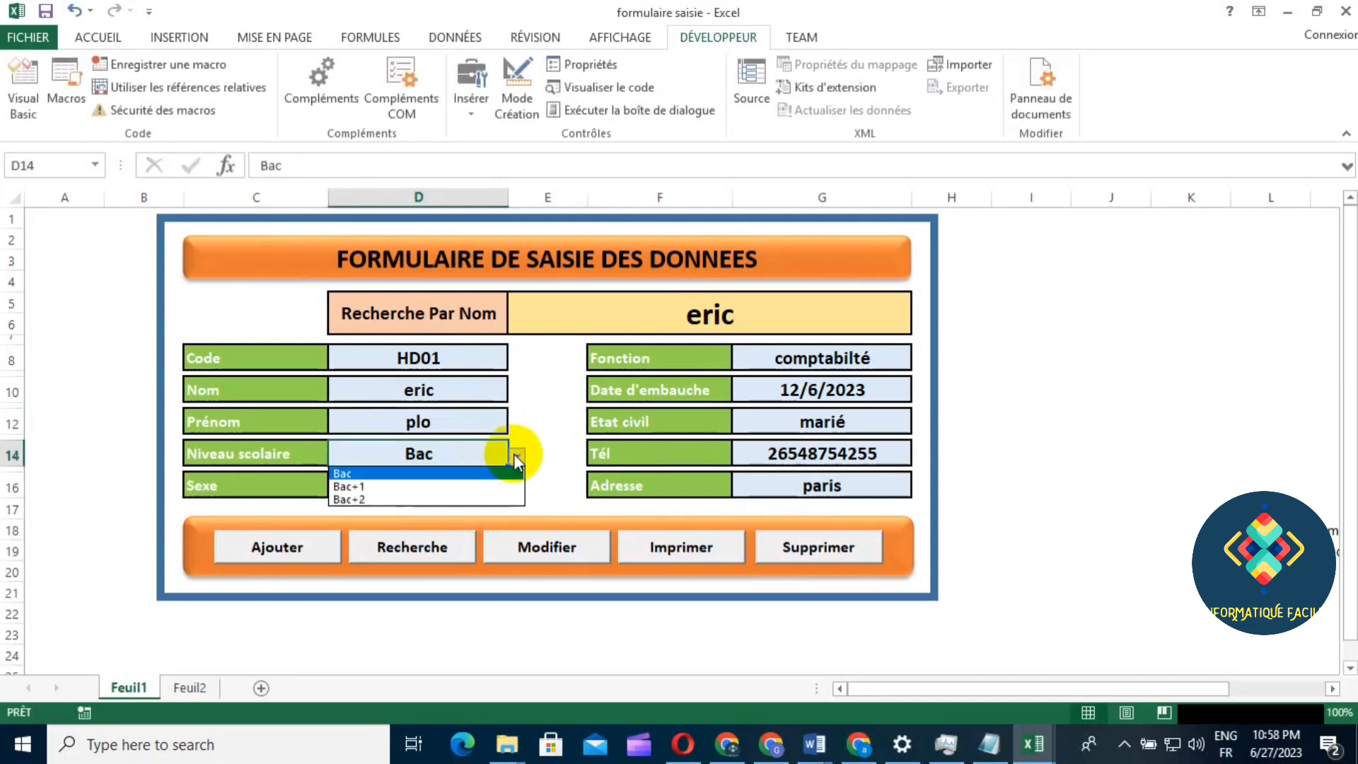
{"action": "left_click", "coordinate": [482, 482]}
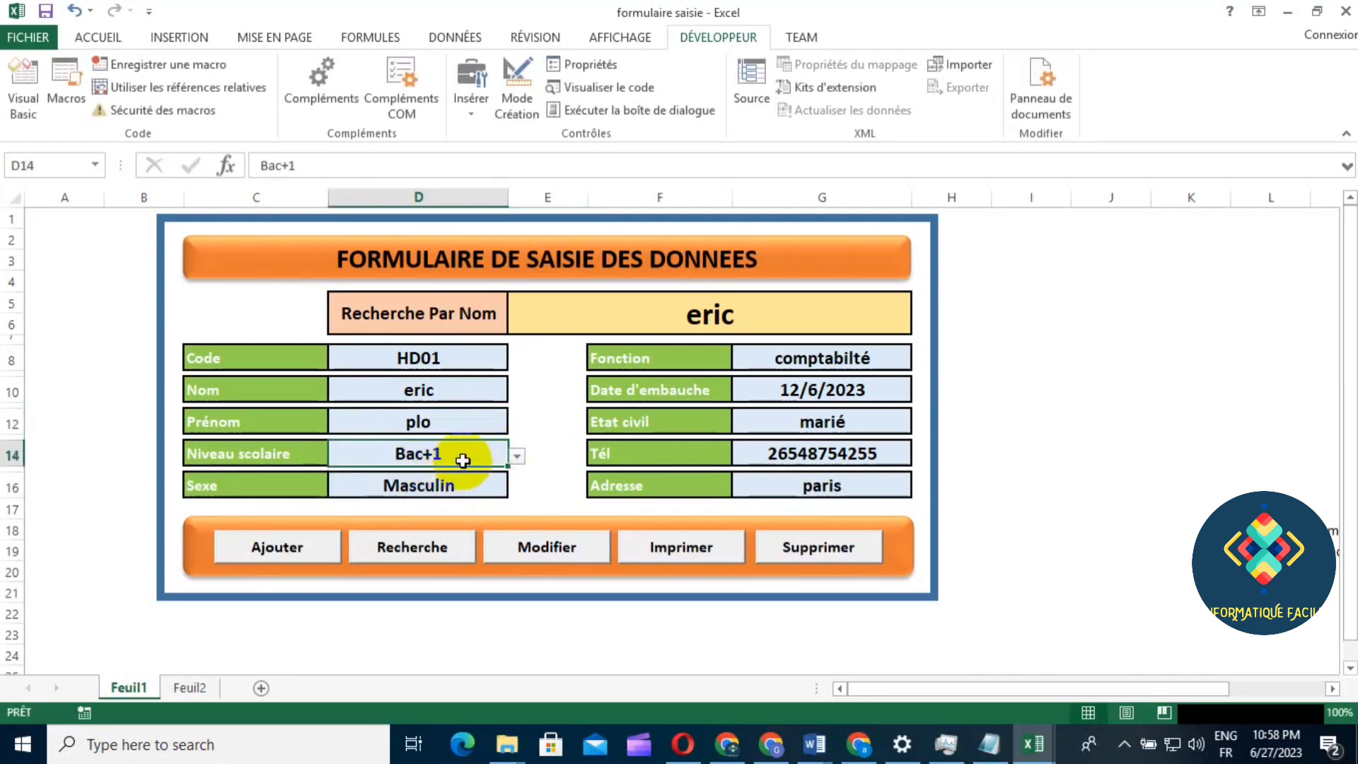
{"action": "left_click", "coordinate": [902, 422]}
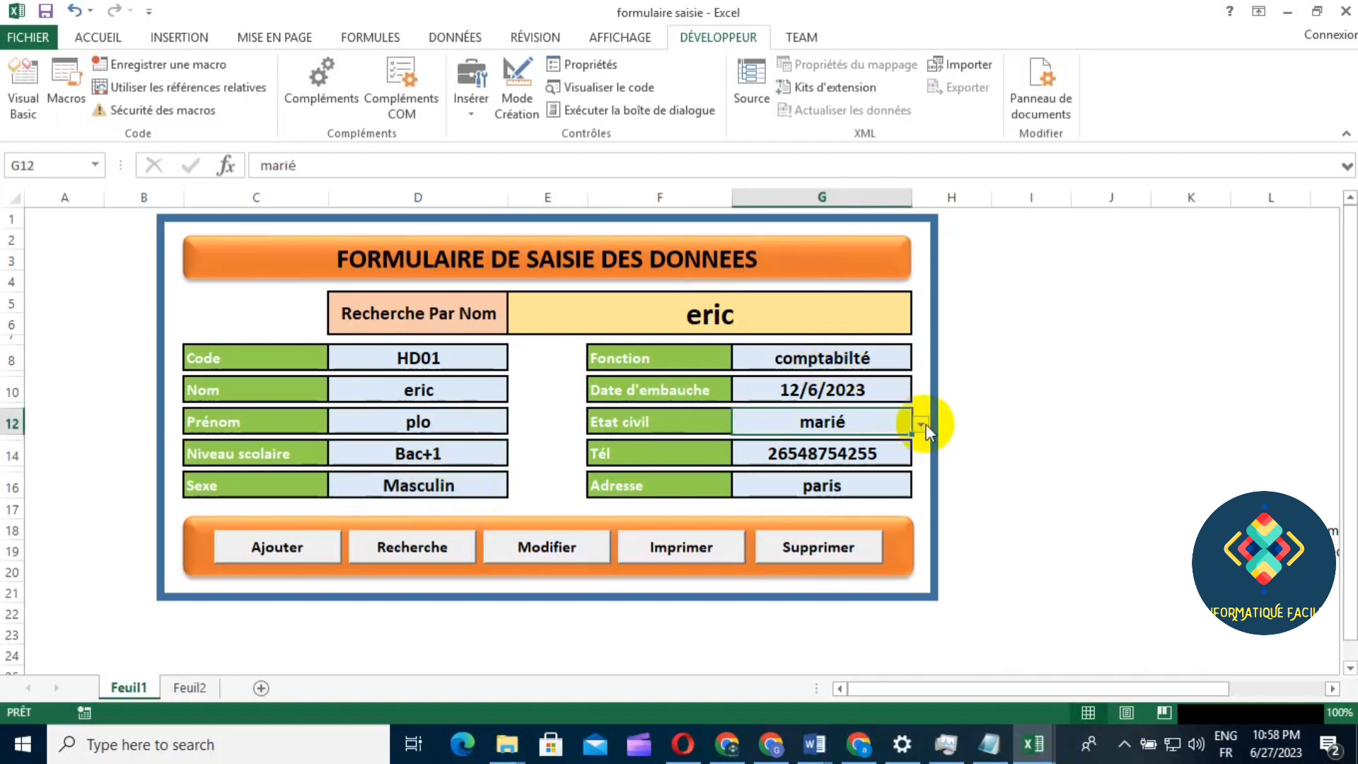
{"action": "left_click", "coordinate": [920, 424]}
{"action": "left_click", "coordinate": [877, 466]}
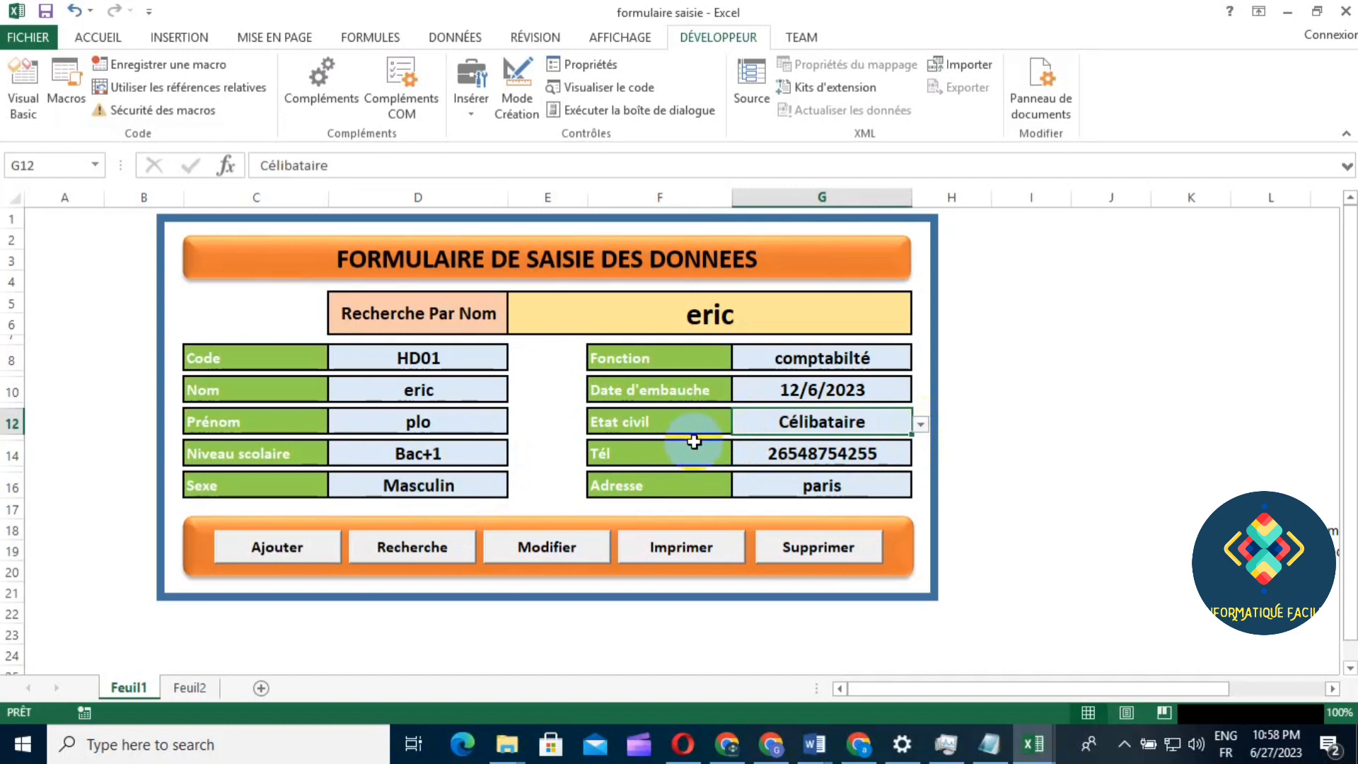
Save the edits with Modifier, confirm the message, and check Feuil2 before returning to Feuil1
{"action": "left_click", "coordinate": [550, 546]}
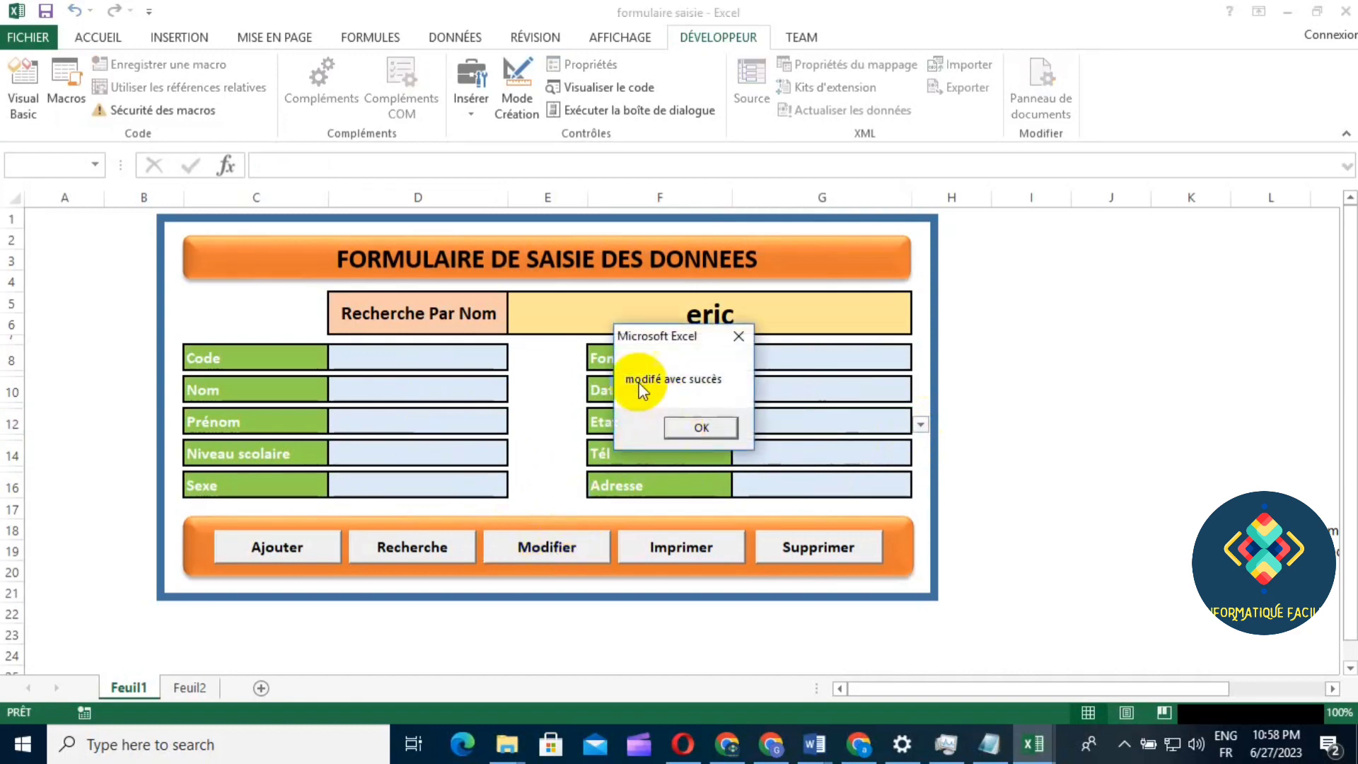
{"action": "left_click", "coordinate": [702, 428]}
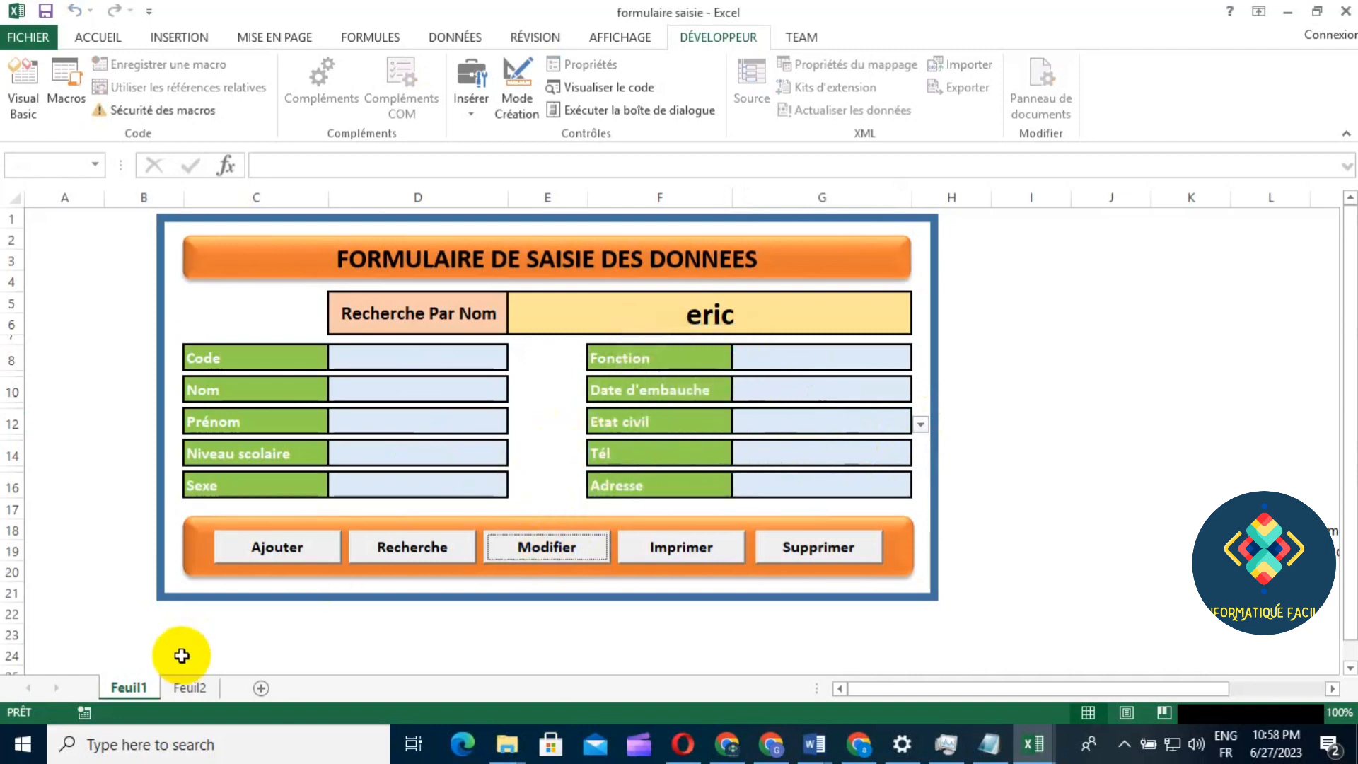
{"action": "left_click", "coordinate": [188, 686]}
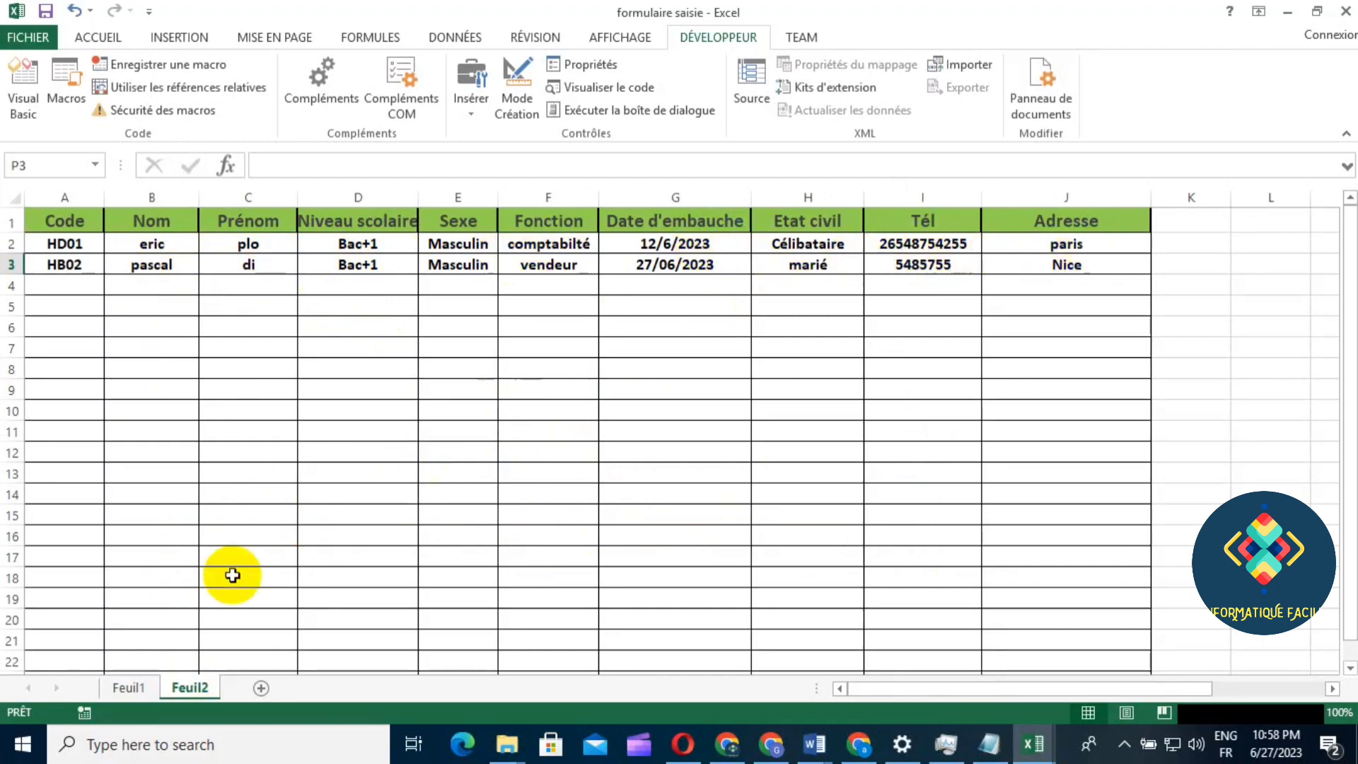
{"action": "left_click", "coordinate": [130, 688]}
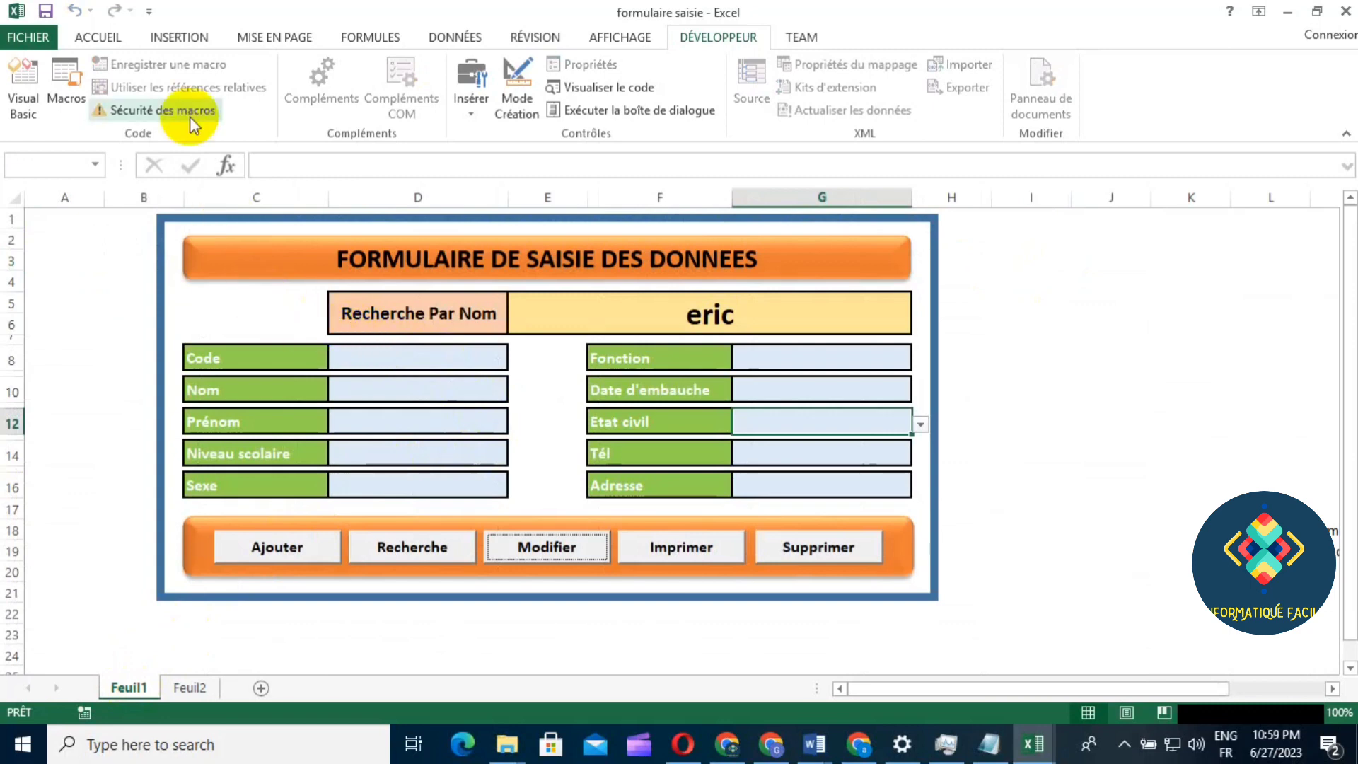
Duplicate the orange title banner just below the original
{"action": "left_click", "coordinate": [180, 36]}
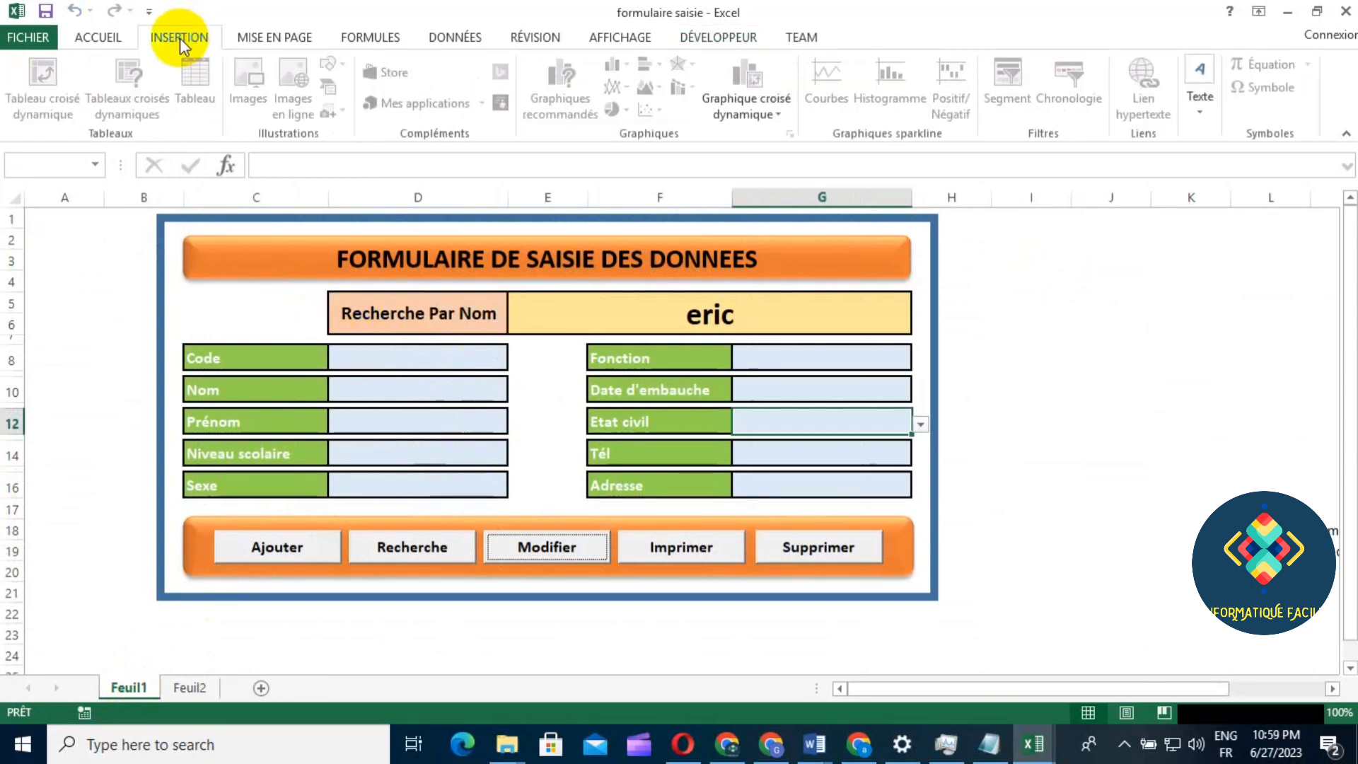
{"action": "left_click", "coordinate": [115, 262]}
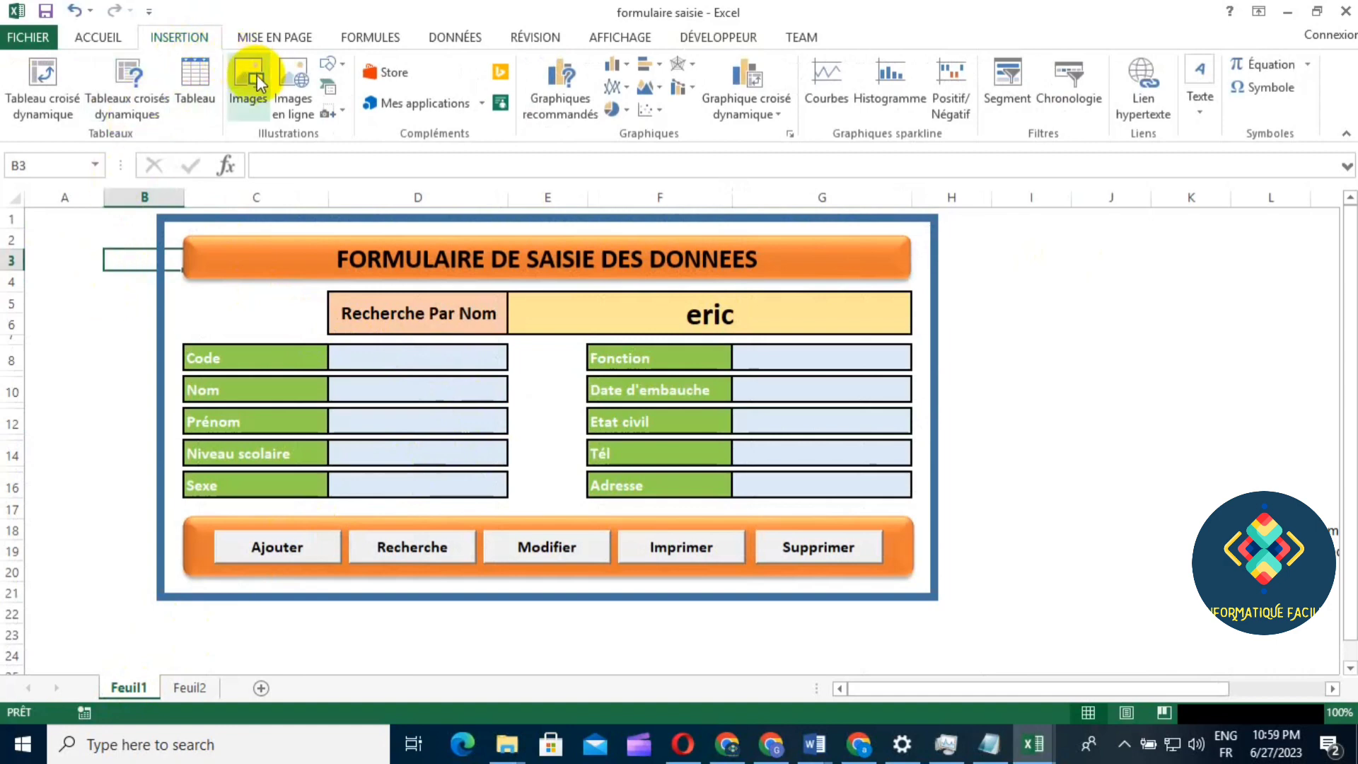
{"action": "left_click", "coordinate": [256, 257]}
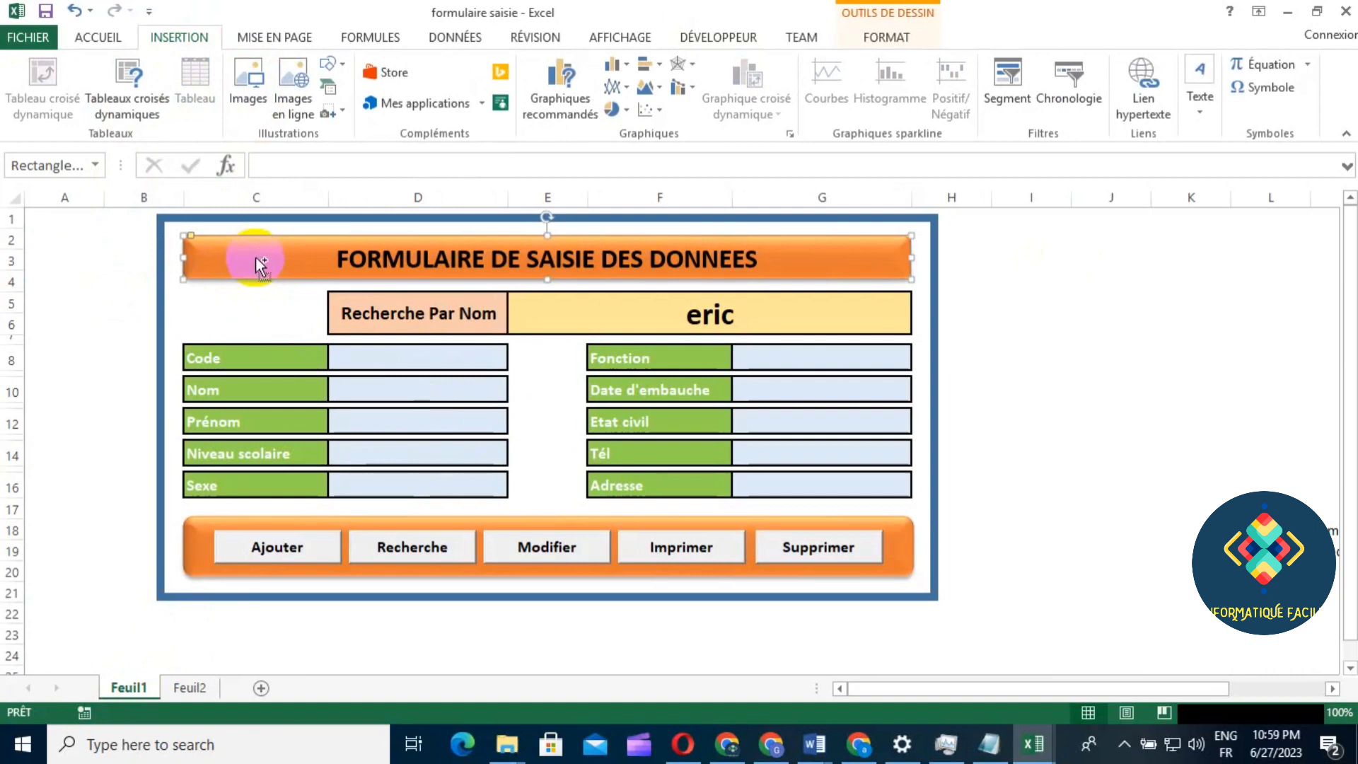
{"action": "left_click_drag", "start_coordinate": [258, 265], "coordinate": [257, 305]}
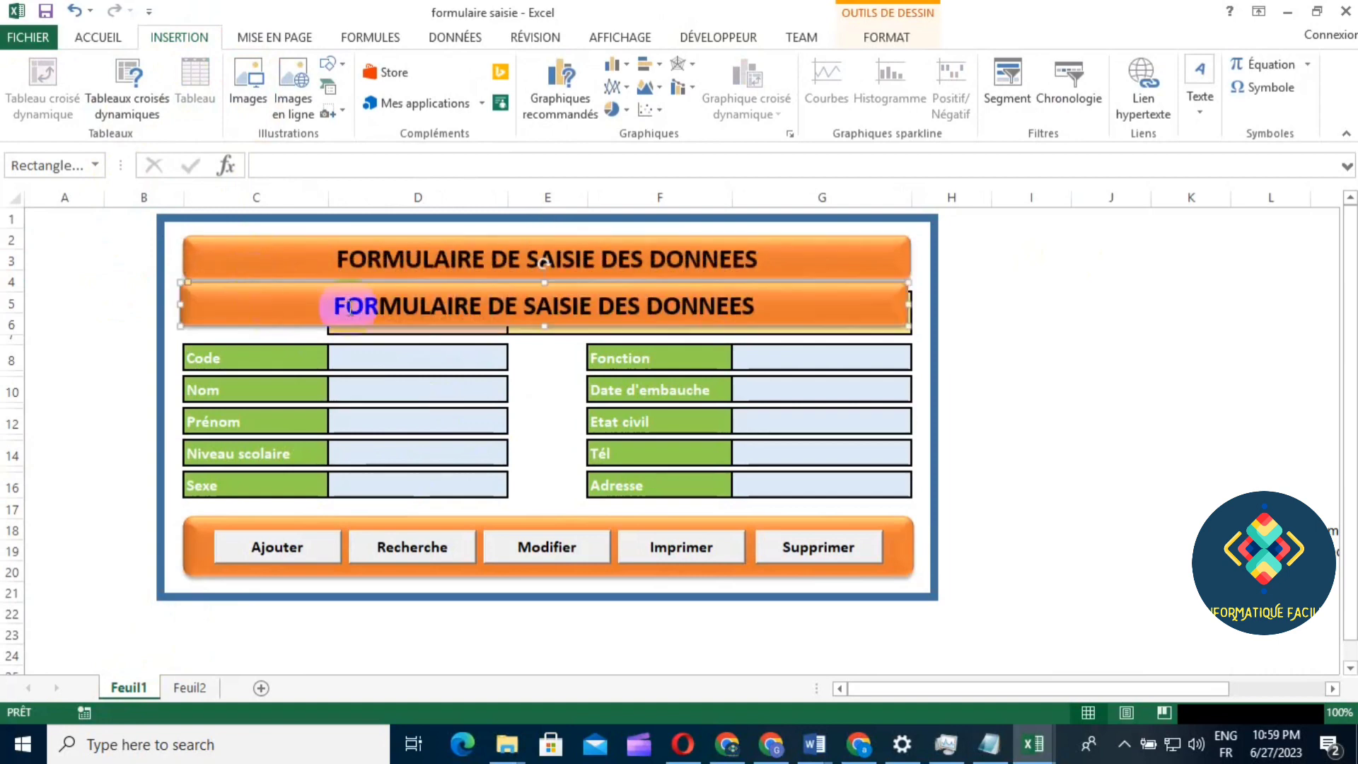
Clear the copy's text, shrink it to a small box and place it left of Recherche Par Nom
{"action": "left_click", "coordinate": [743, 304]}
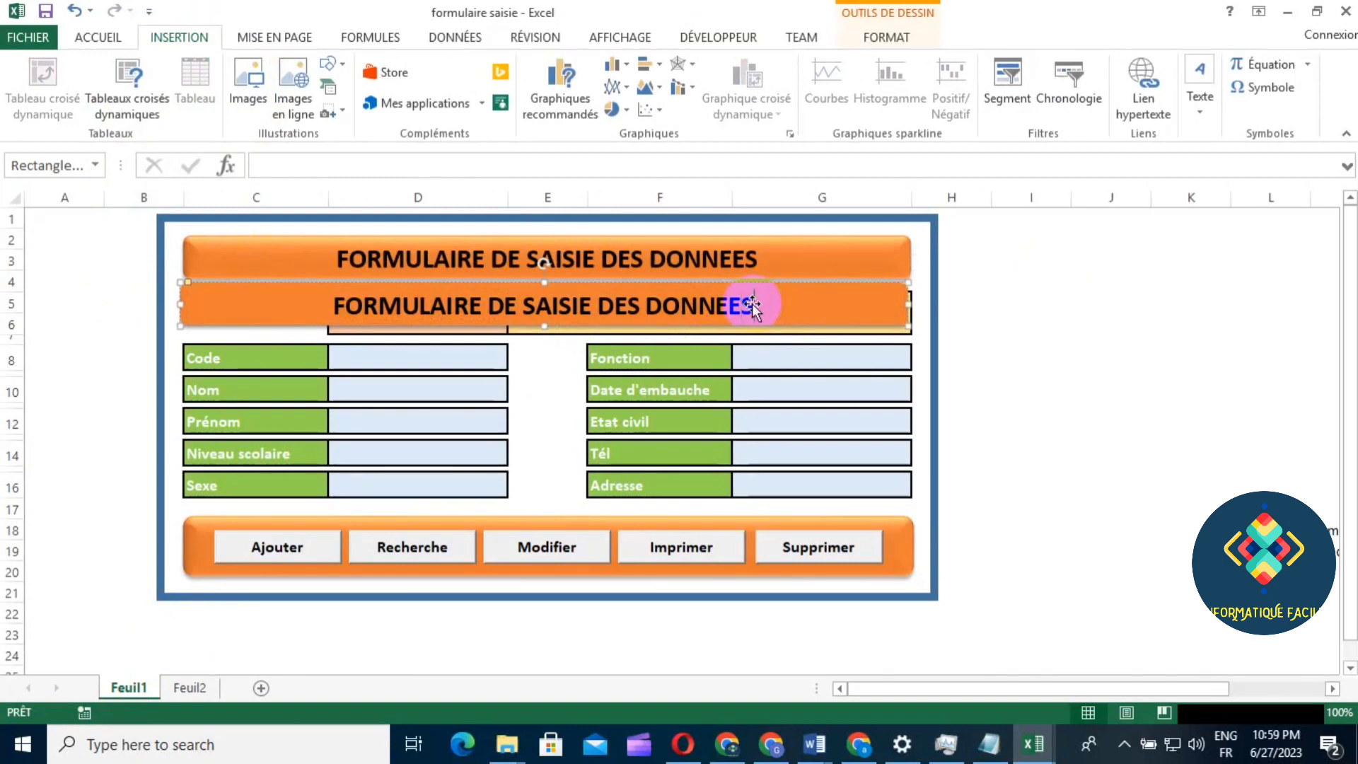
{"action": "key", "text": "BackSpace"}
{"action": "key", "text": "BackSpace"}
{"action": "key", "text": "BackSpace"}
{"action": "key", "text": "BackSpace"}
{"action": "key", "text": "BackSpace"}
{"action": "key", "text": "BackSpace"}
{"action": "key", "text": "BackSpace"}
{"action": "key", "text": "BackSpace"}
{"action": "key", "text": "BackSpace"}
{"action": "key", "text": "BackSpace"}
{"action": "key", "text": "BackSpace"}
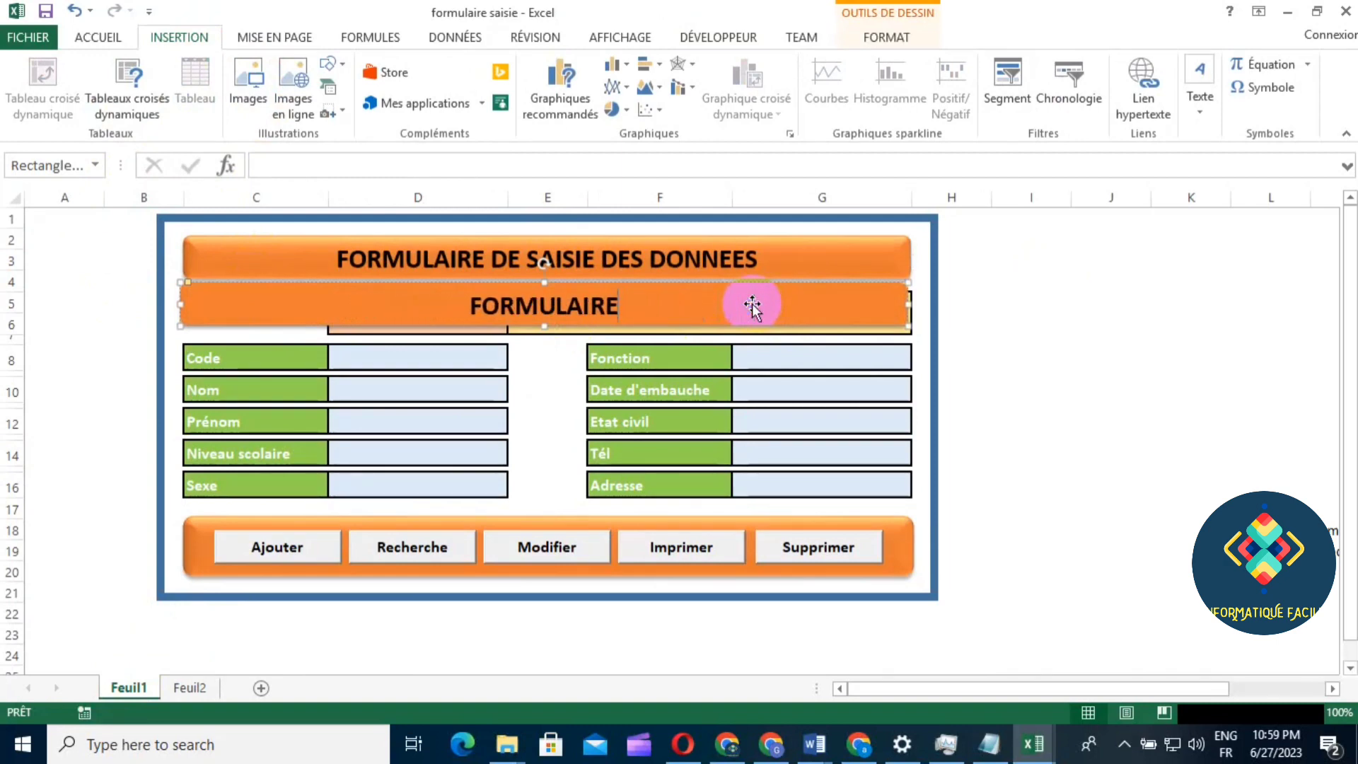
{"action": "key", "text": "BackSpace"}
{"action": "key", "text": "BackSpace"}
{"action": "key", "text": "BackSpace"}
{"action": "key", "text": "BackSpace"}
{"action": "key", "text": "BackSpace"}
{"action": "key", "text": "BackSpace"}
{"action": "key", "text": "BackSpace"}
{"action": "key", "text": "BackSpace"}
{"action": "key", "text": "BackSpace"}
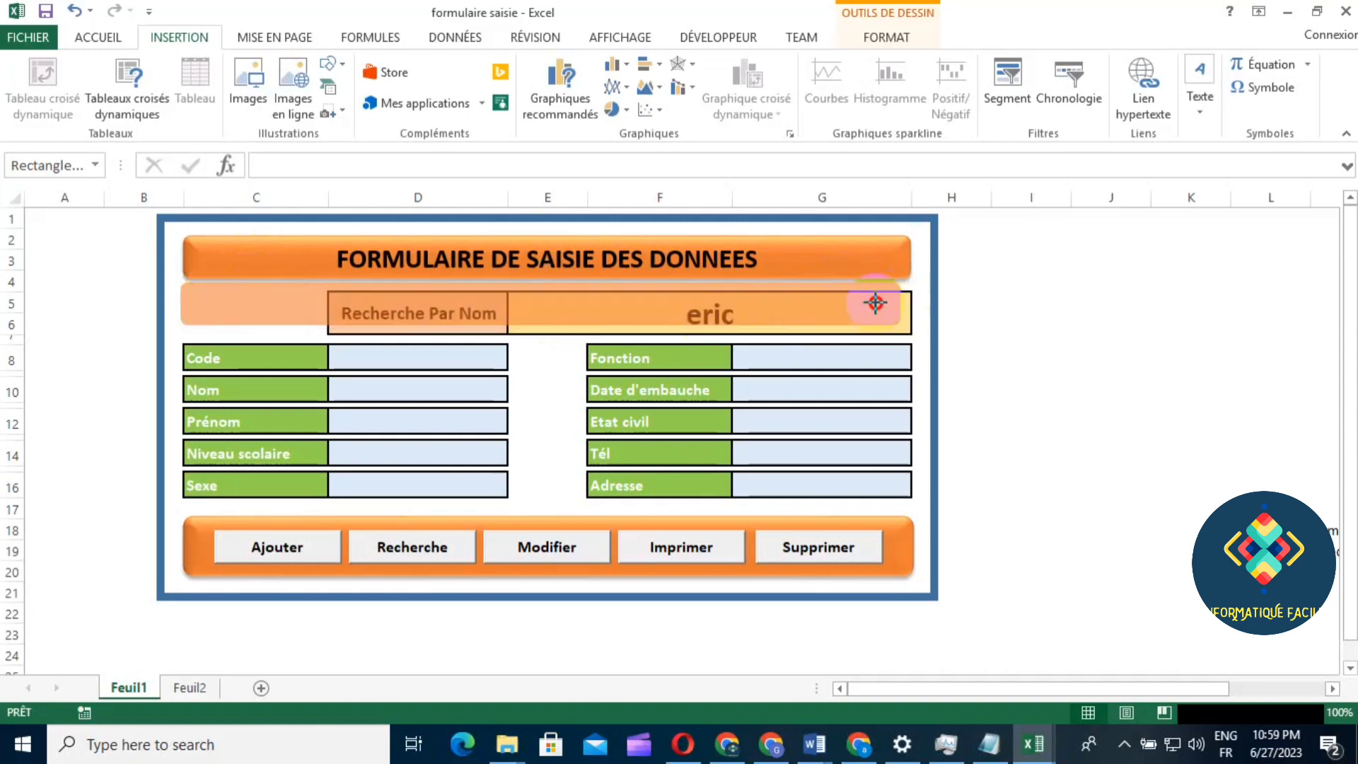
{"action": "left_click_drag", "start_coordinate": [908, 302], "coordinate": [322, 329]}
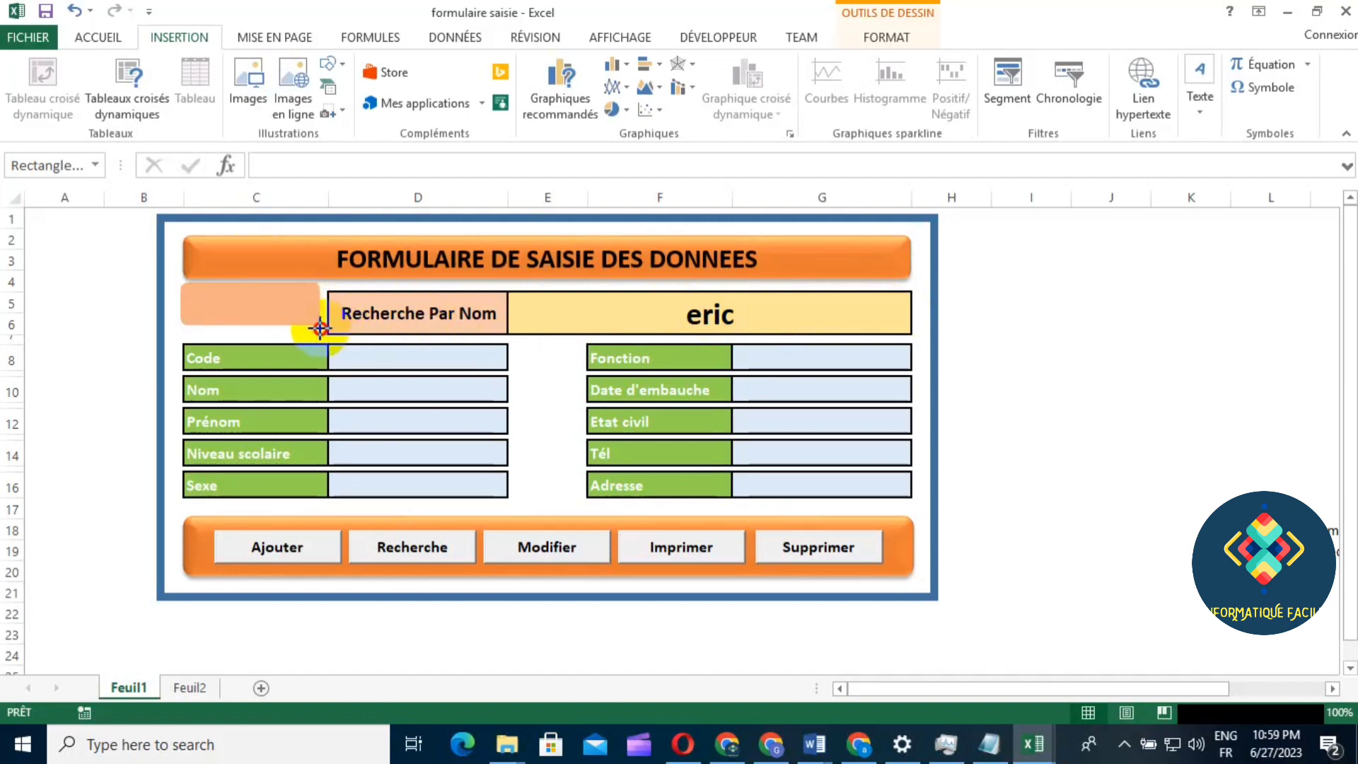
{"action": "left_click_drag", "start_coordinate": [321, 327], "coordinate": [276, 313]}
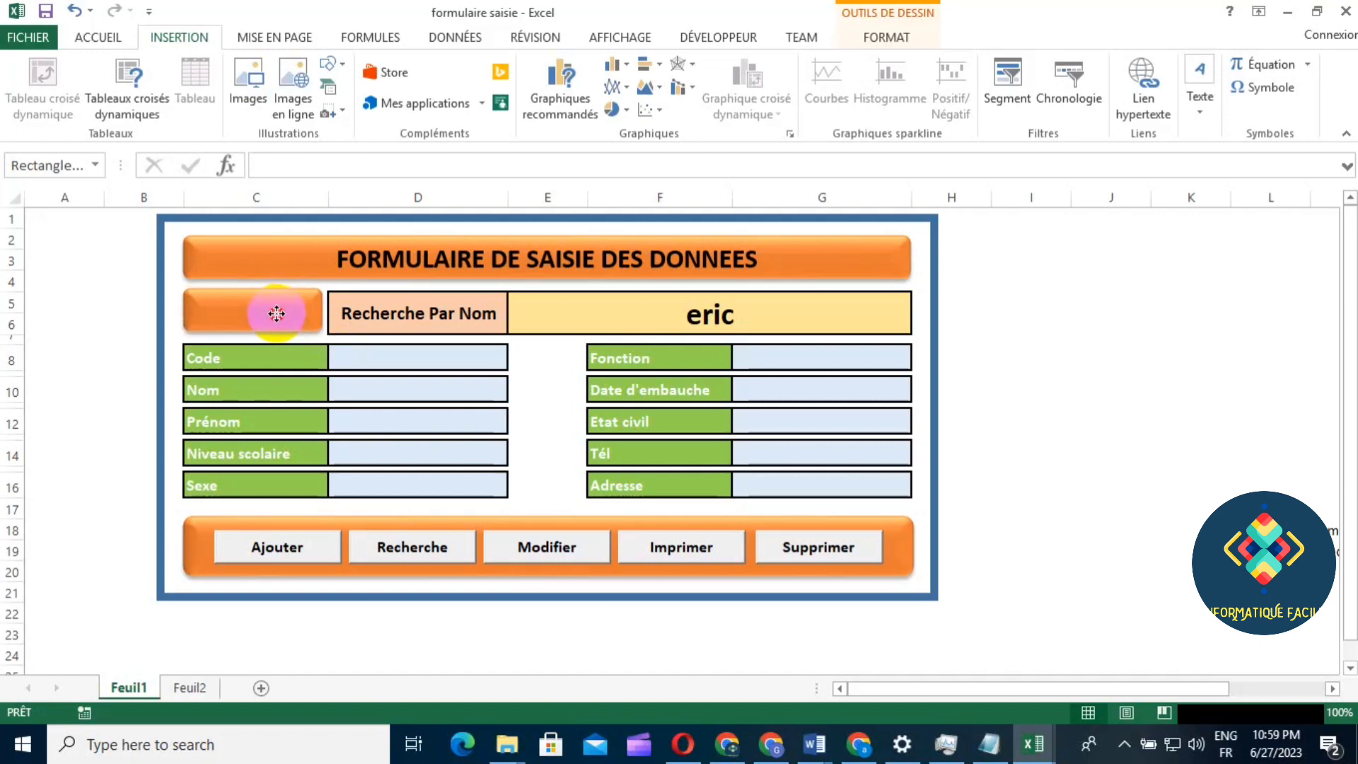
{"action": "left_click_drag", "start_coordinate": [276, 313], "coordinate": [275, 314]}
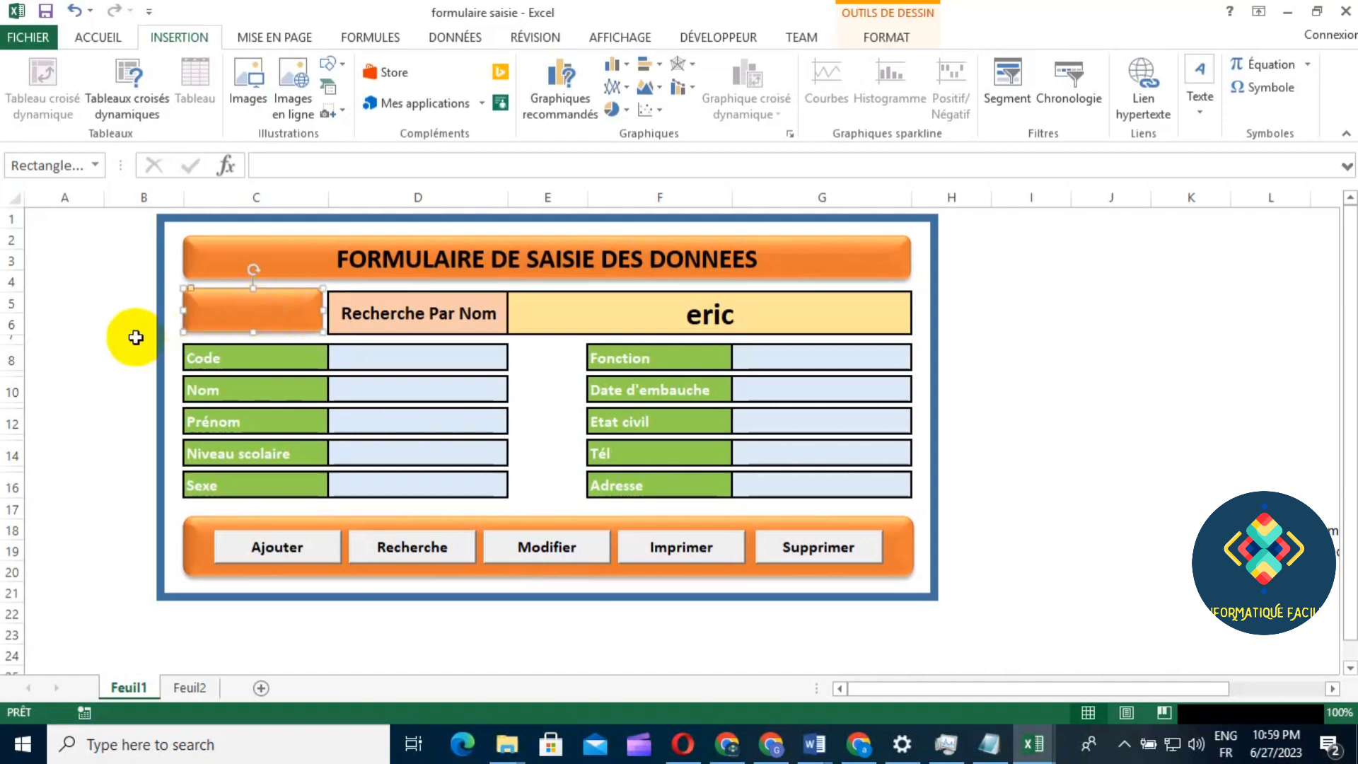
{"action": "left_click", "coordinate": [124, 339]}
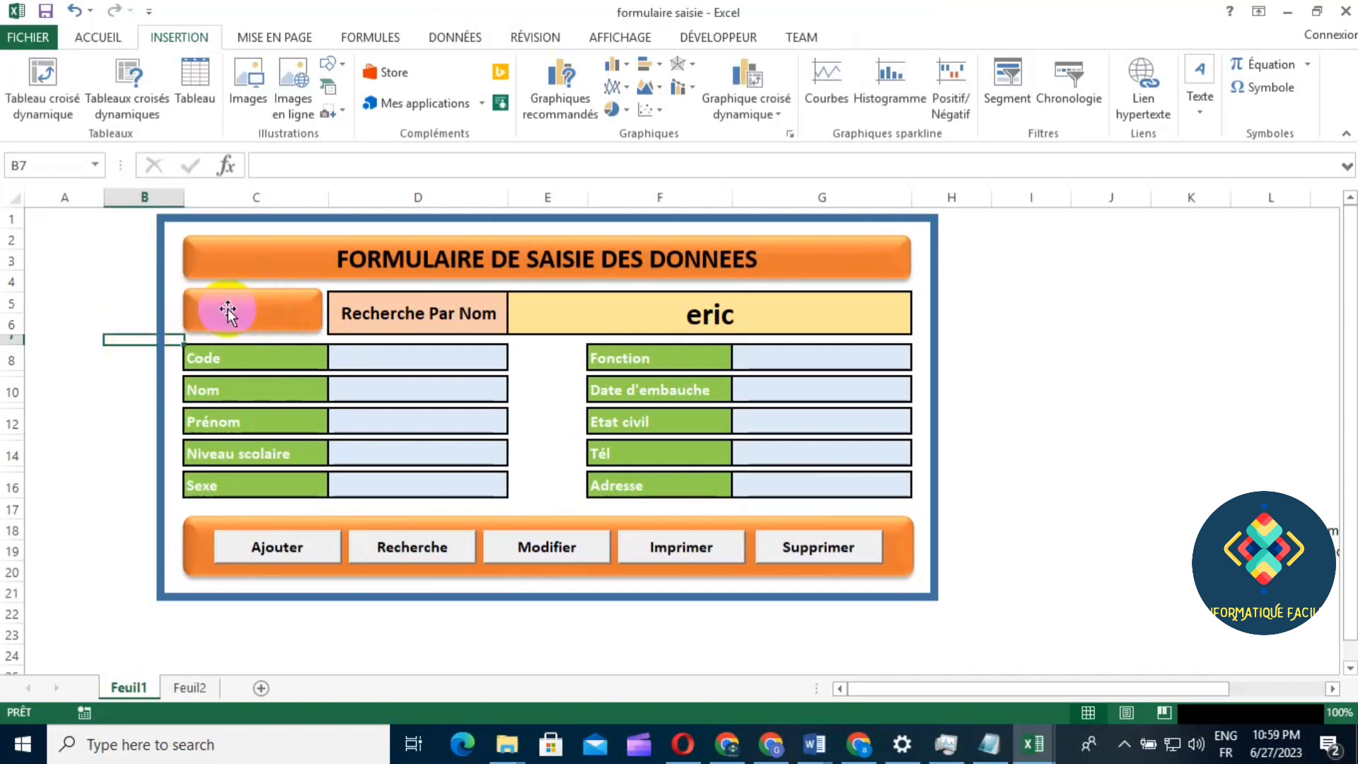
Insert the 'database' picture from the Downloads folder
{"action": "left_click", "coordinate": [257, 87]}
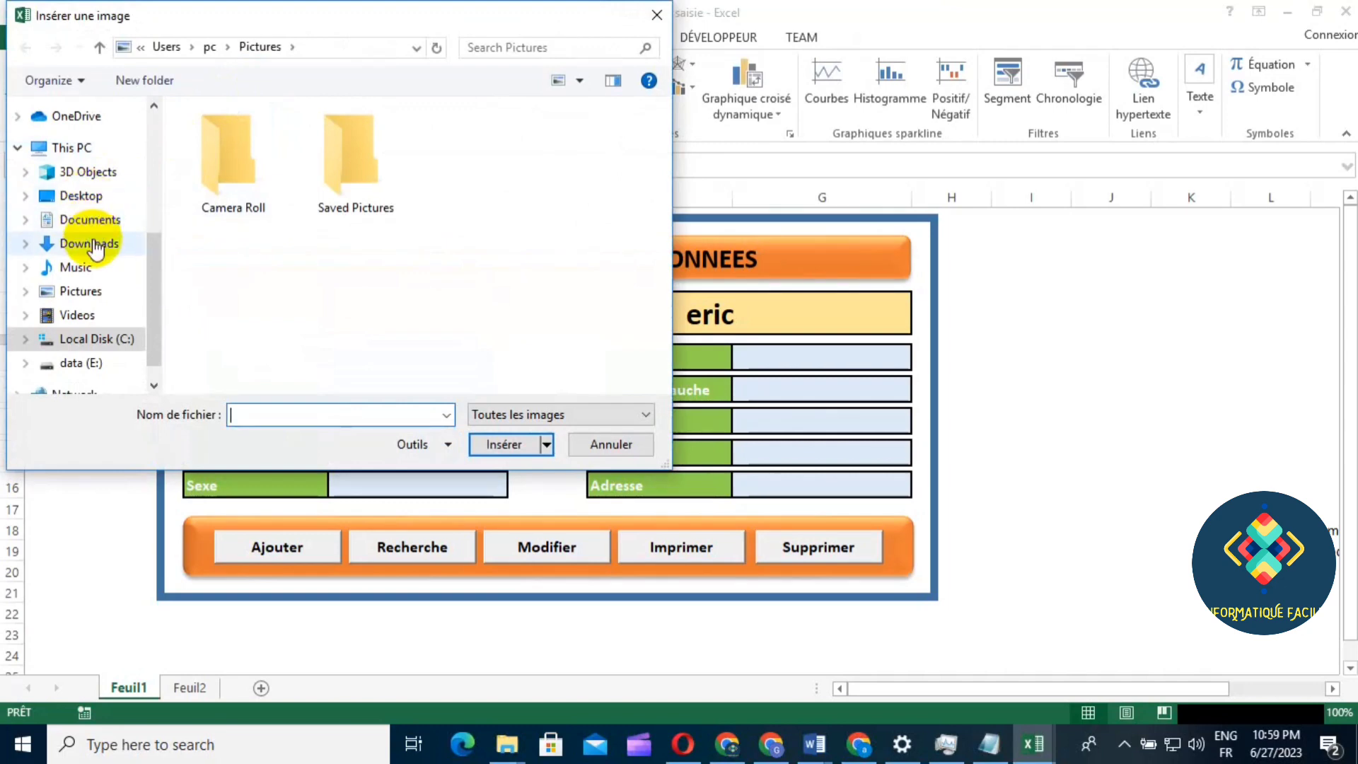
{"action": "left_click", "coordinate": [89, 244]}
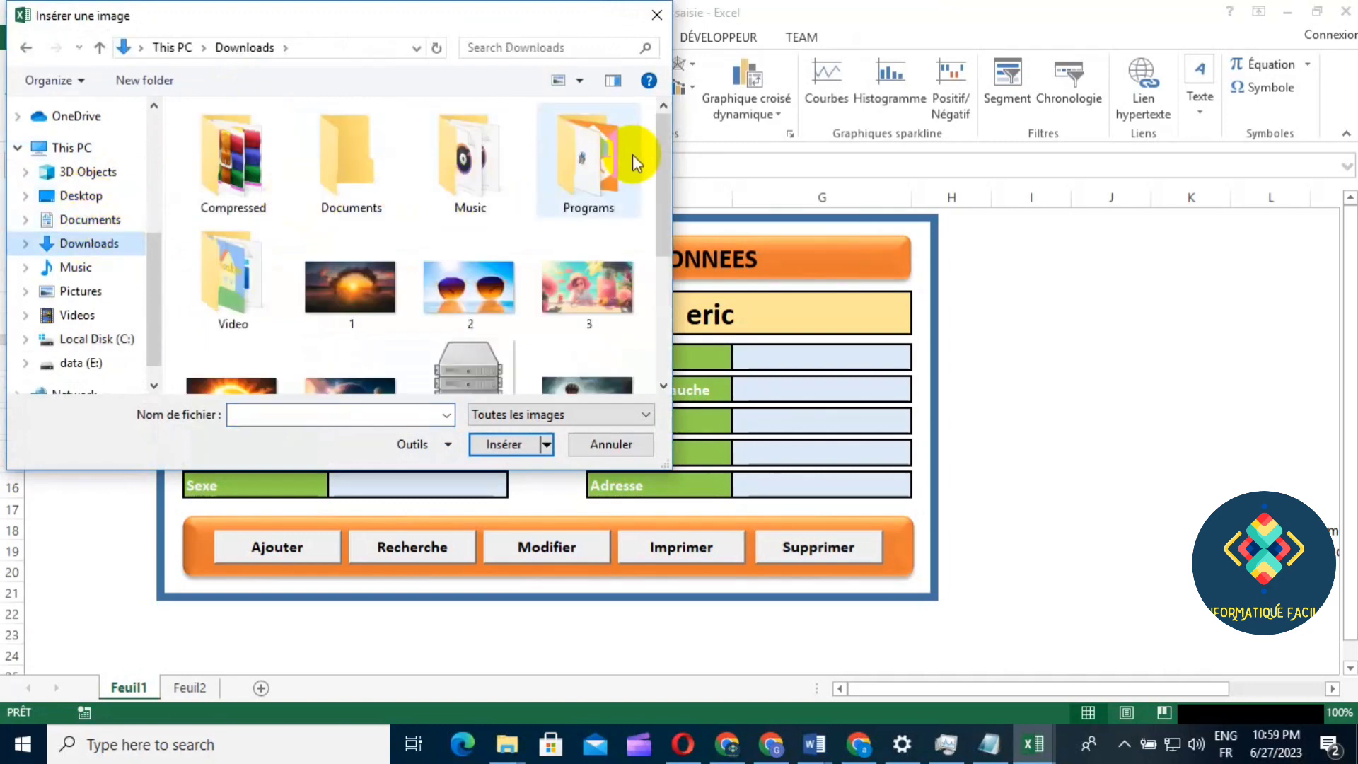
{"action": "left_click_drag", "start_coordinate": [662, 160], "coordinate": [662, 225]}
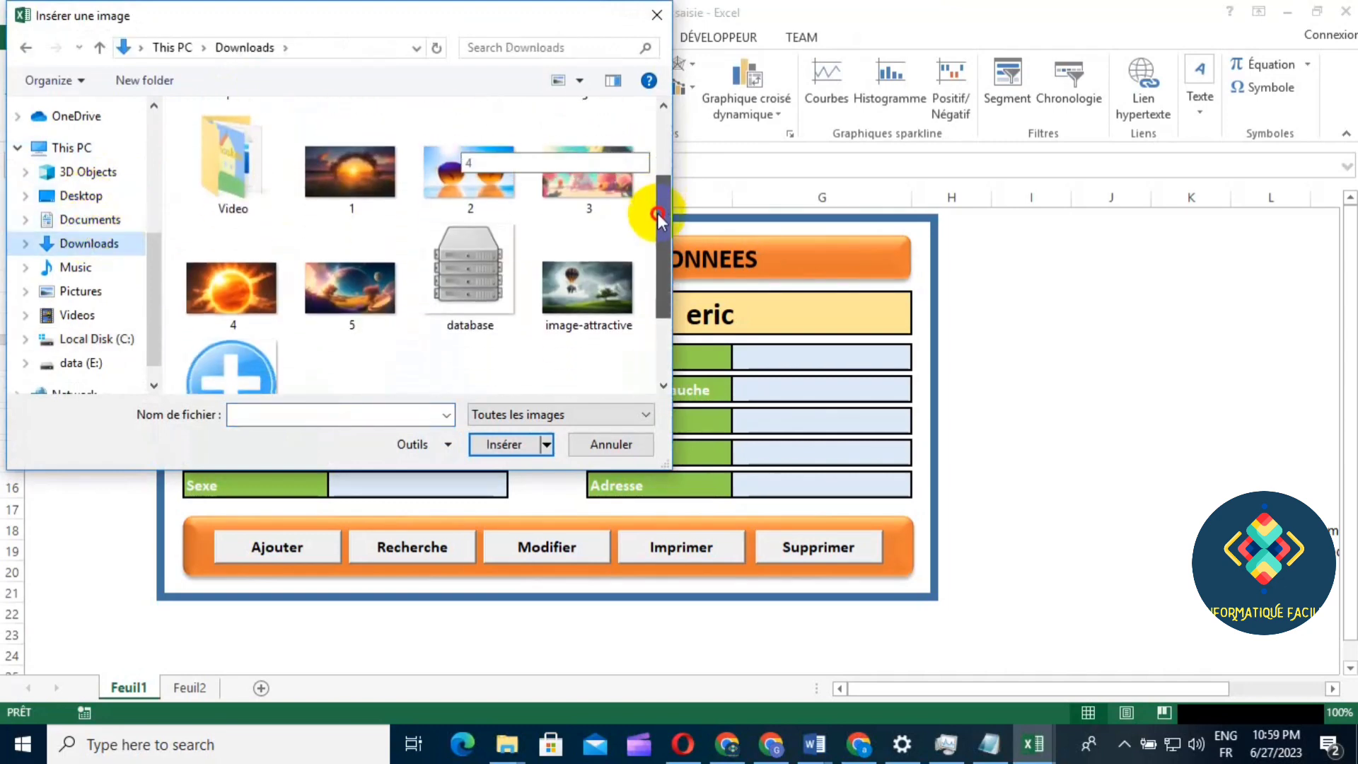
{"action": "left_click", "coordinate": [482, 245]}
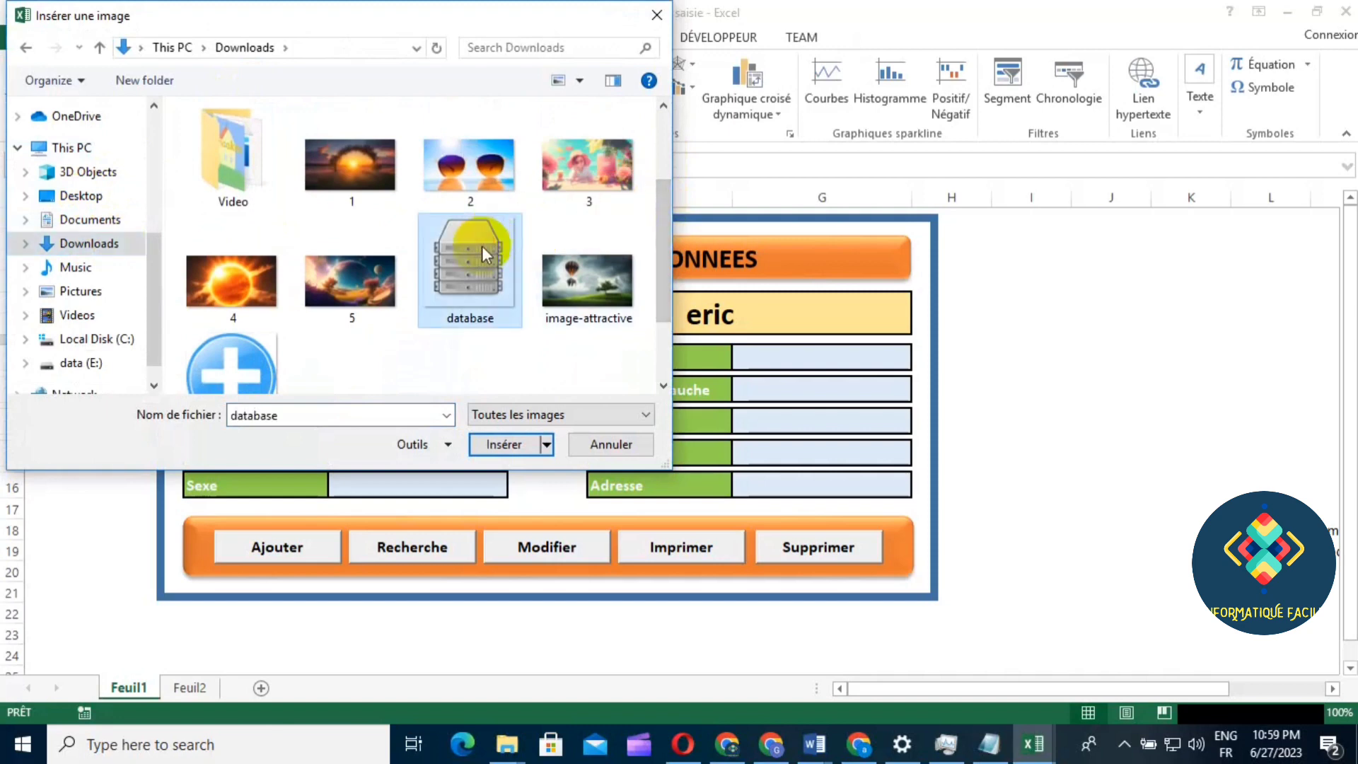
{"action": "left_click", "coordinate": [506, 442]}
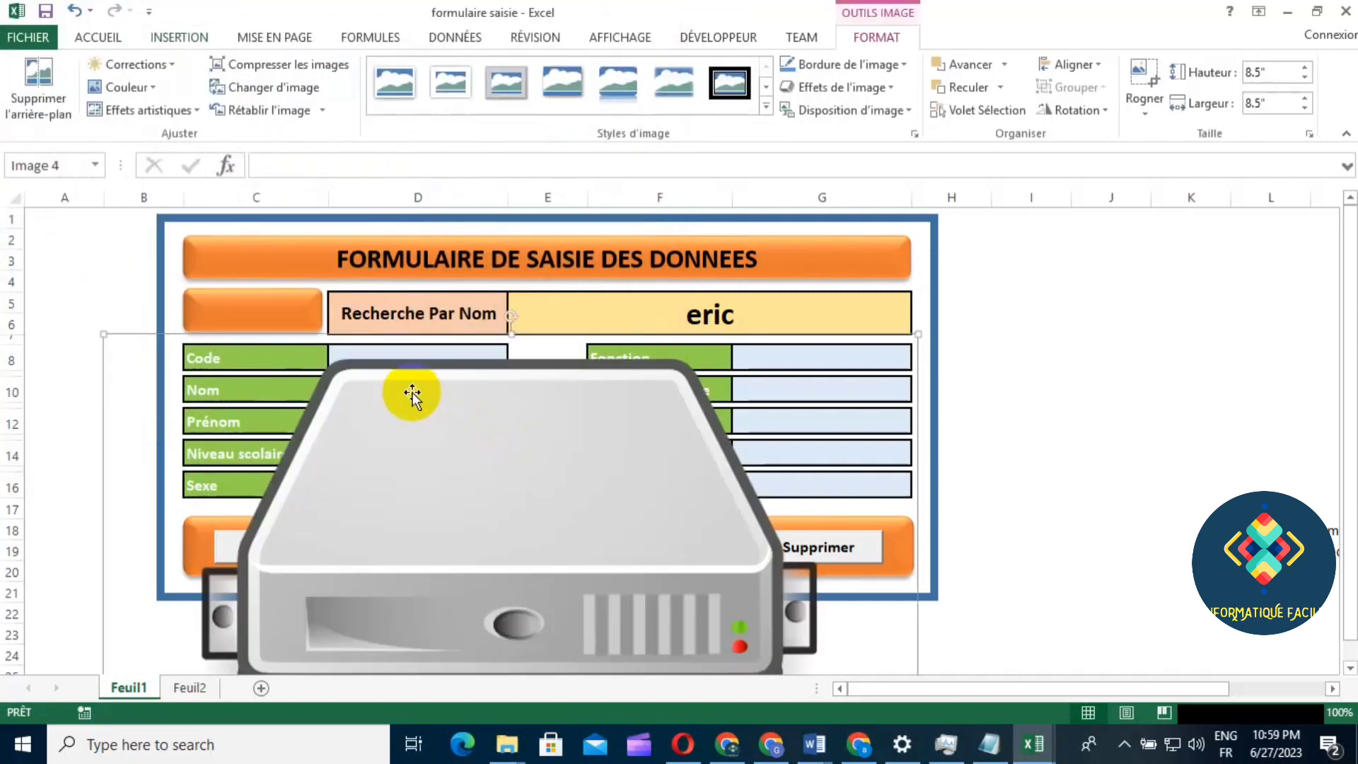
Shrink the server picture to a 0.44" by 0.75" icon and set it on the orange box
{"action": "mouse_move", "coordinate": [103, 334]}
{"action": "left_mouse_down"}
{"action": "mouse_move", "coordinate": [561, 631]}
{"action": "mouse_move", "coordinate": [371, 286]}
{"action": "left_mouse_up"}
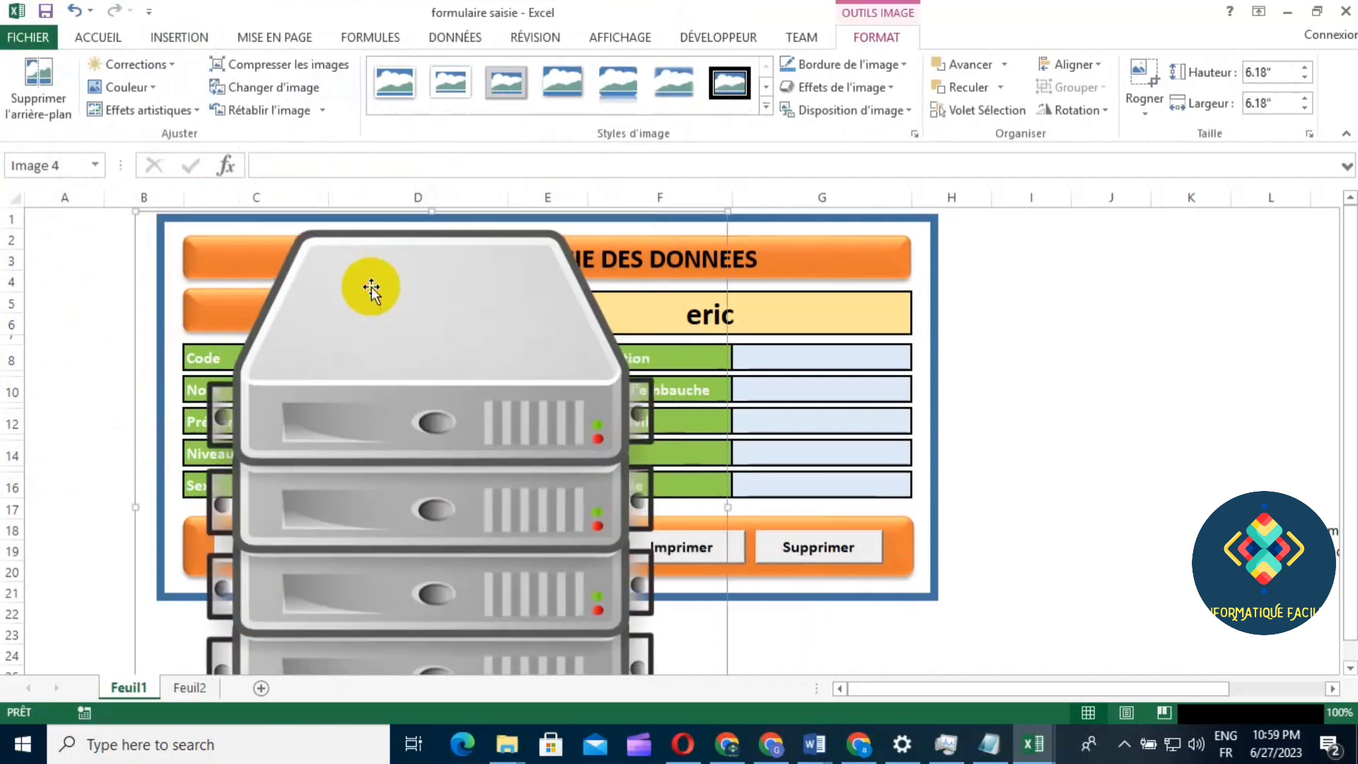
{"action": "mouse_move", "coordinate": [433, 210]}
{"action": "left_mouse_down"}
{"action": "mouse_move", "coordinate": [432, 612]}
{"action": "mouse_move", "coordinate": [428, 388]}
{"action": "mouse_move", "coordinate": [443, 282]}
{"action": "left_mouse_up"}
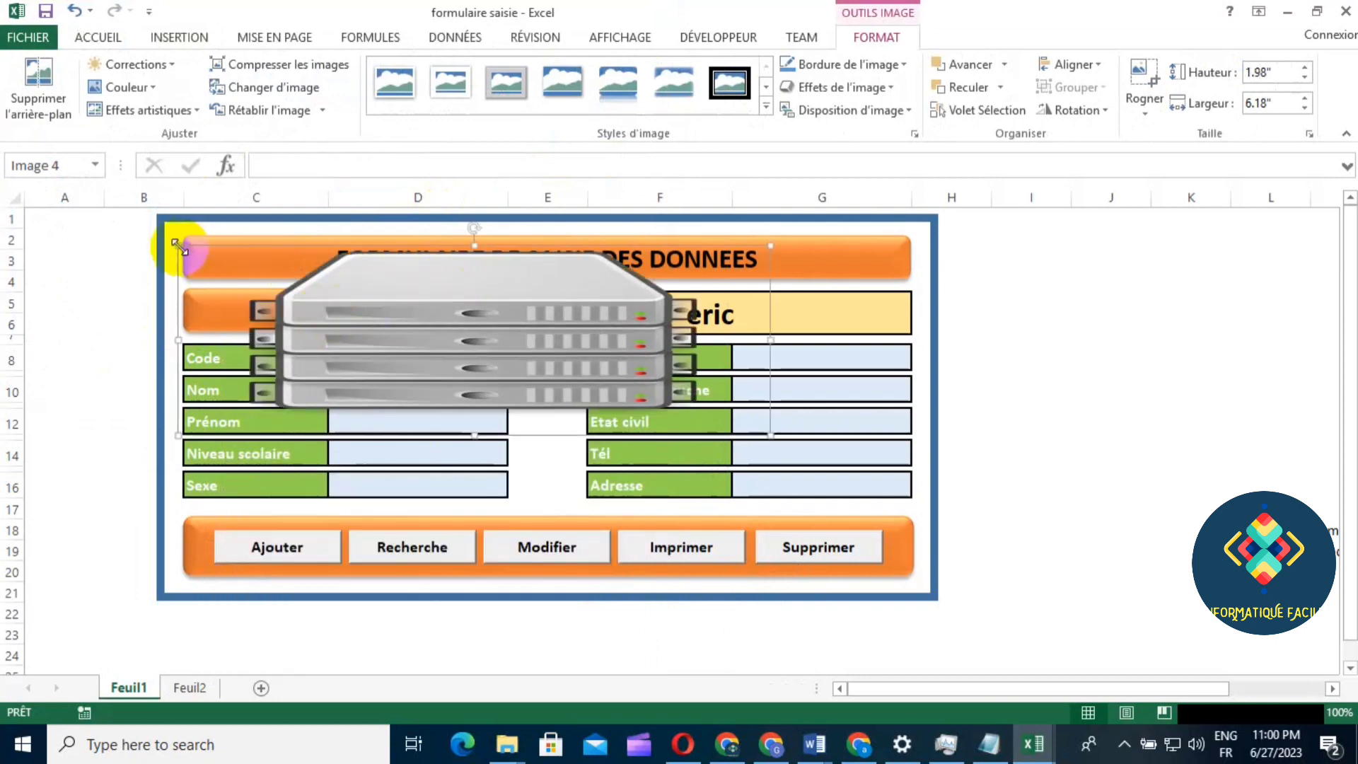
{"action": "left_click_drag", "start_coordinate": [184, 249], "coordinate": [425, 325]}
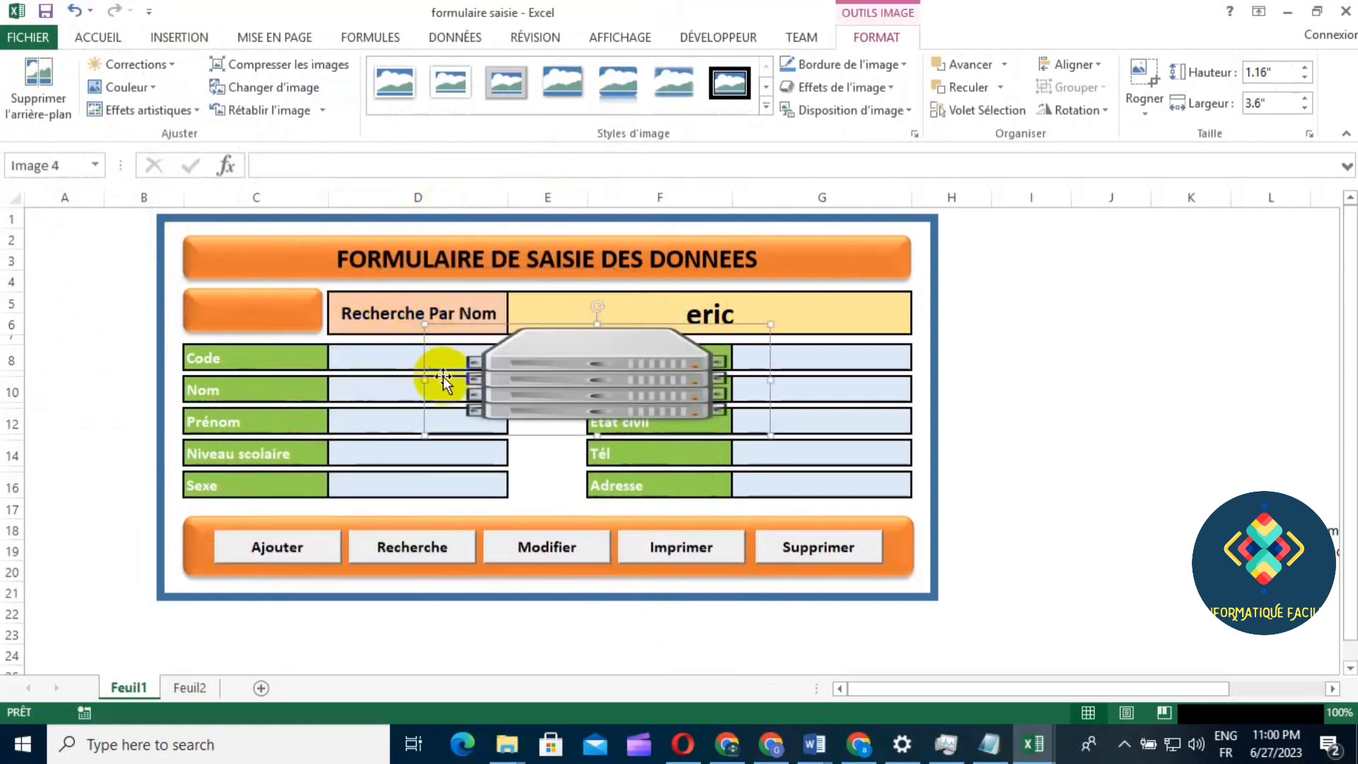
{"action": "mouse_move", "coordinate": [425, 379]}
{"action": "left_mouse_down"}
{"action": "mouse_move", "coordinate": [620, 391]}
{"action": "mouse_move", "coordinate": [598, 388]}
{"action": "left_mouse_up"}
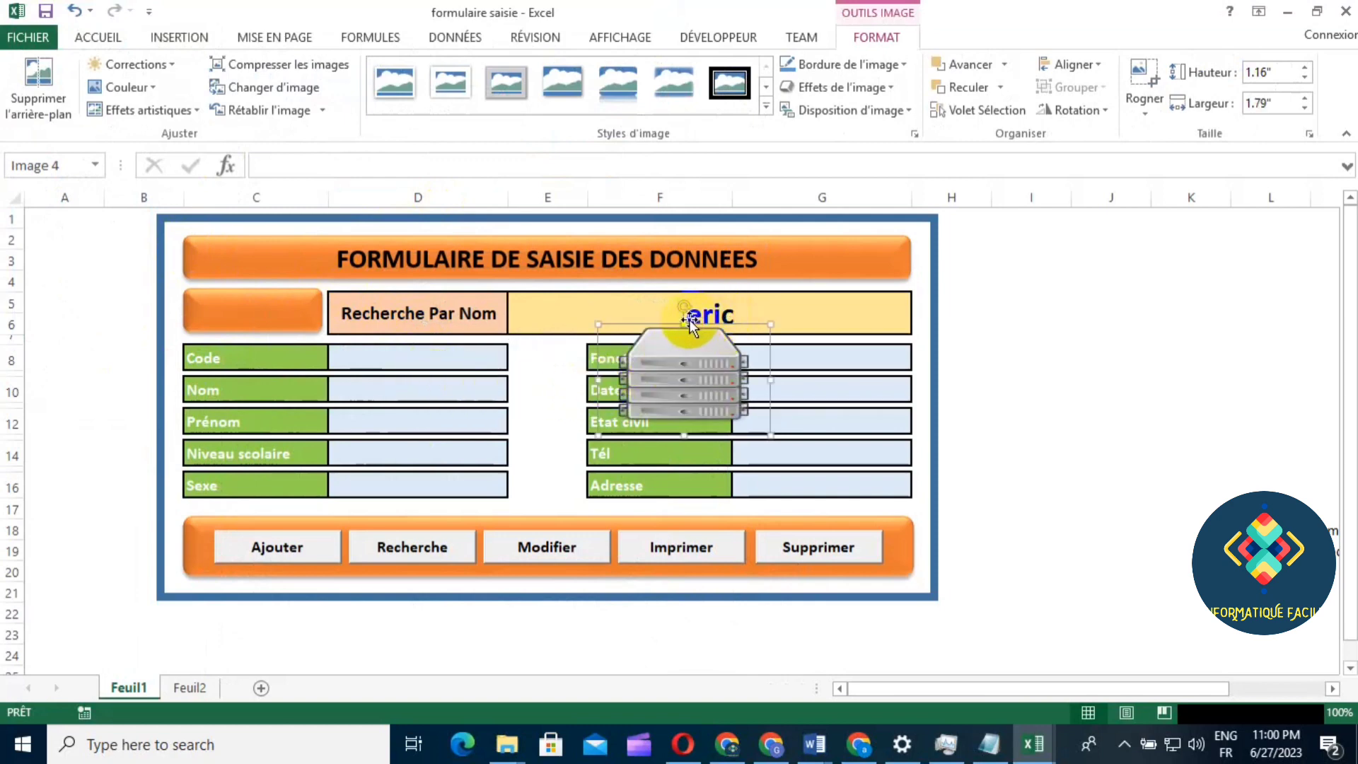
{"action": "mouse_move", "coordinate": [685, 324]}
{"action": "left_mouse_down"}
{"action": "mouse_move", "coordinate": [682, 382]}
{"action": "mouse_move", "coordinate": [721, 396]}
{"action": "mouse_move", "coordinate": [285, 318]}
{"action": "mouse_move", "coordinate": [246, 299]}
{"action": "mouse_move", "coordinate": [252, 331]}
{"action": "left_mouse_up"}
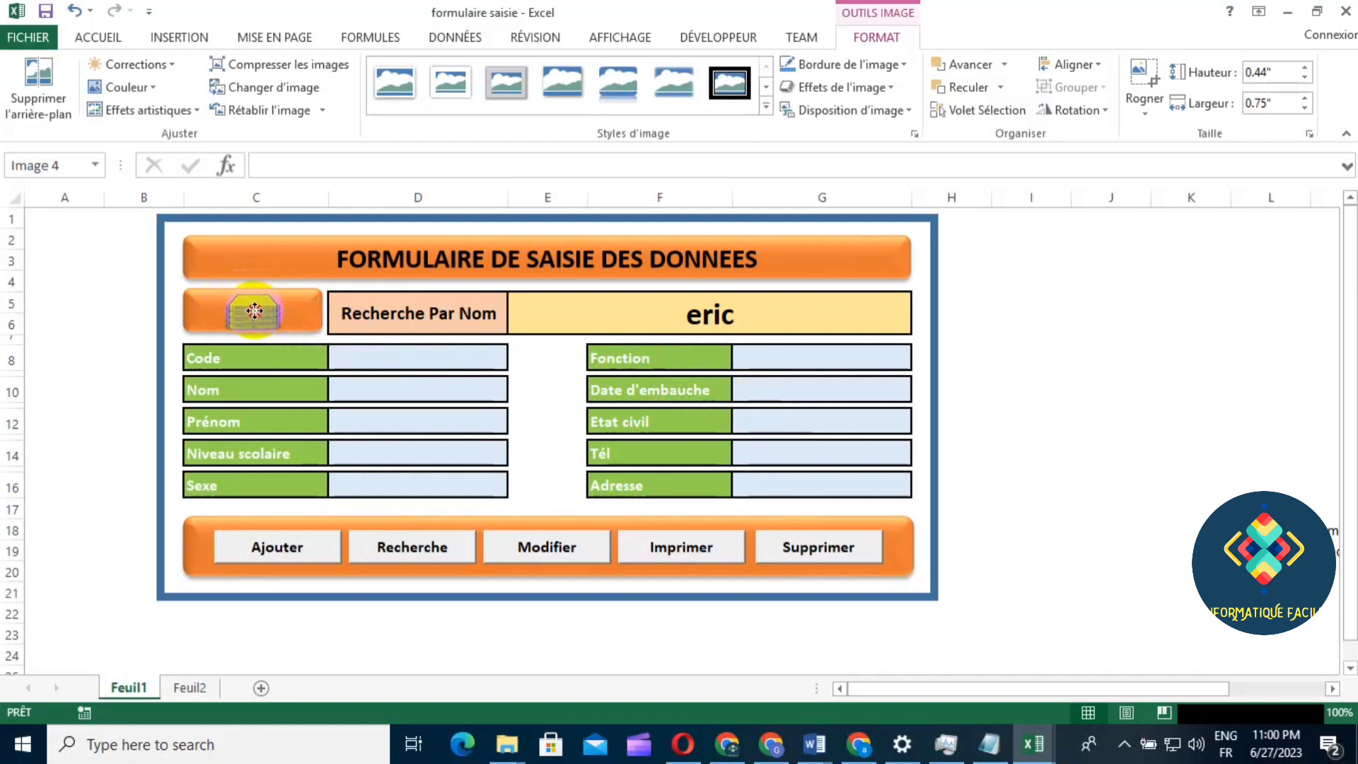
{"action": "left_click_drag", "start_coordinate": [253, 308], "coordinate": [255, 308]}
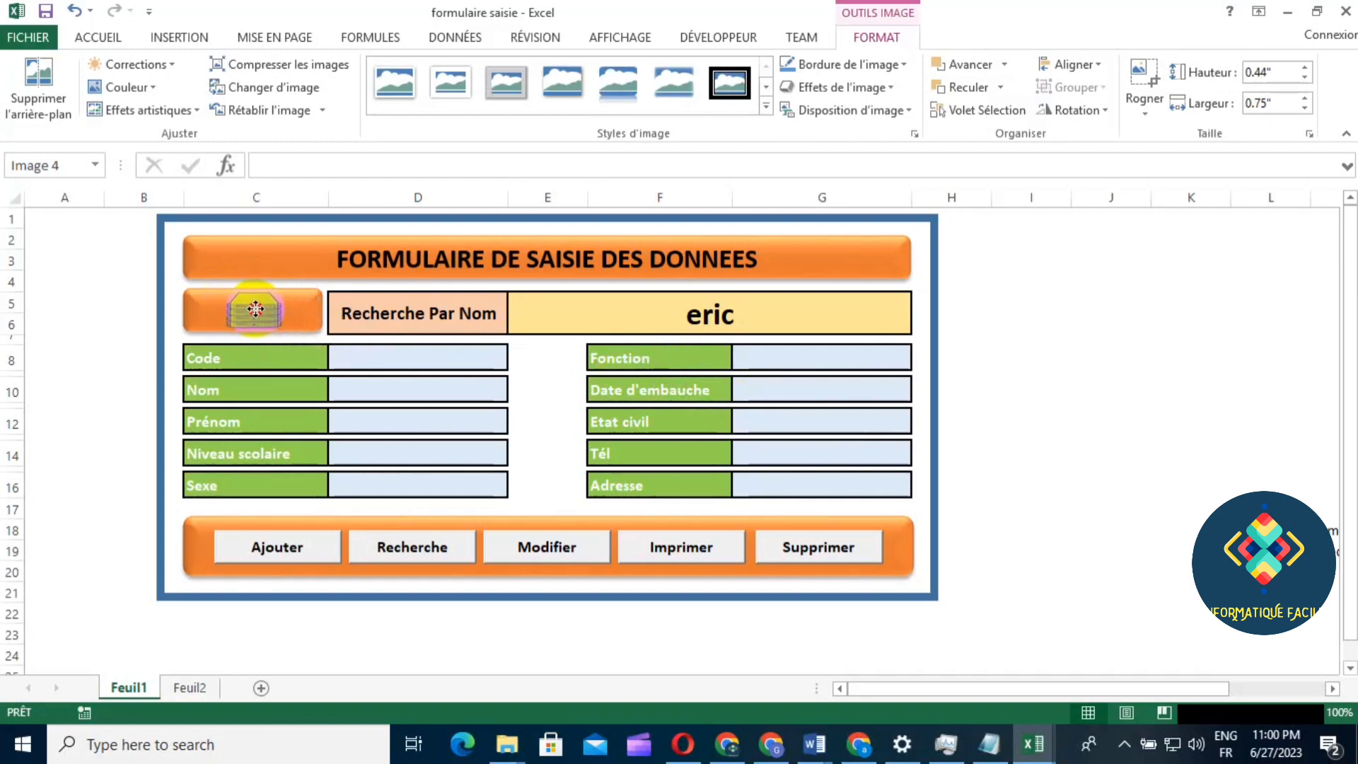
Group the server picture with the orange box
{"action": "left_click", "coordinate": [198, 316], "text": "shift"}
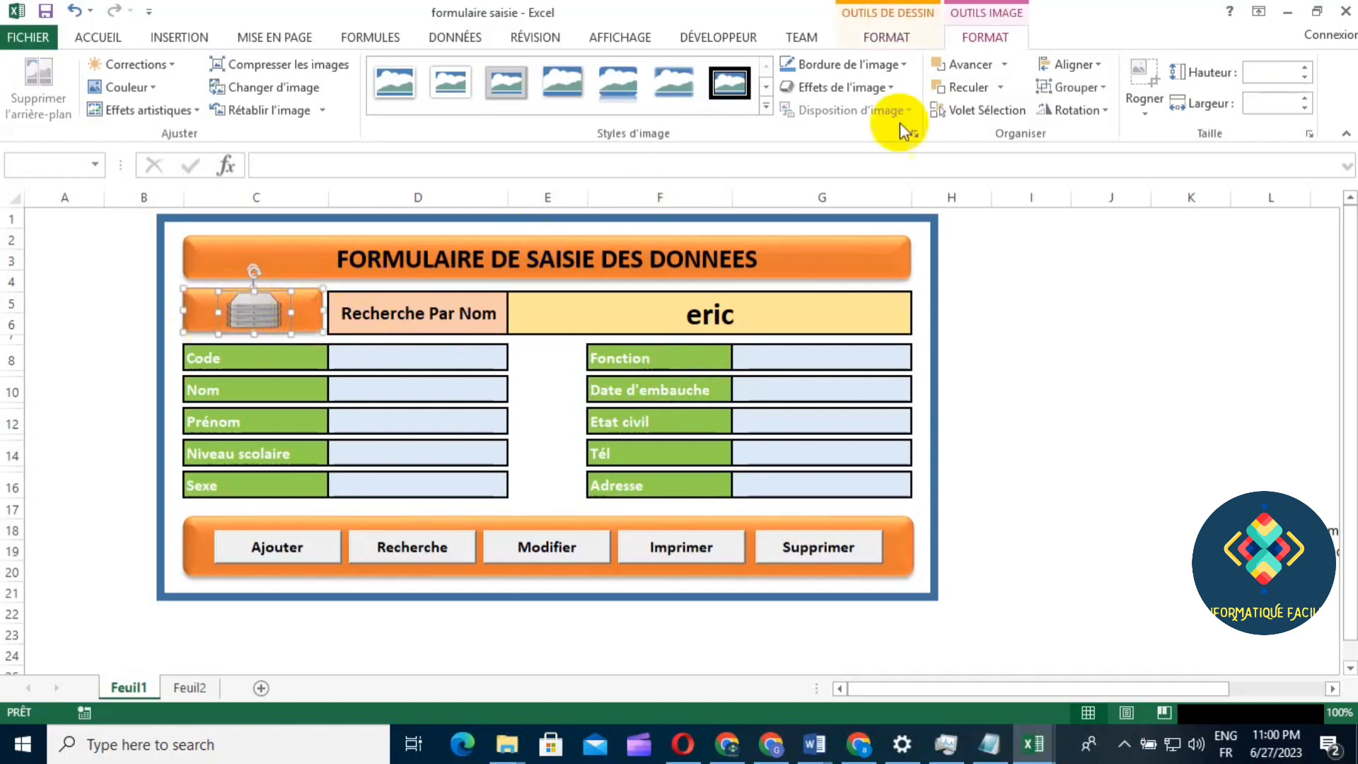
{"action": "left_click", "coordinate": [1082, 87]}
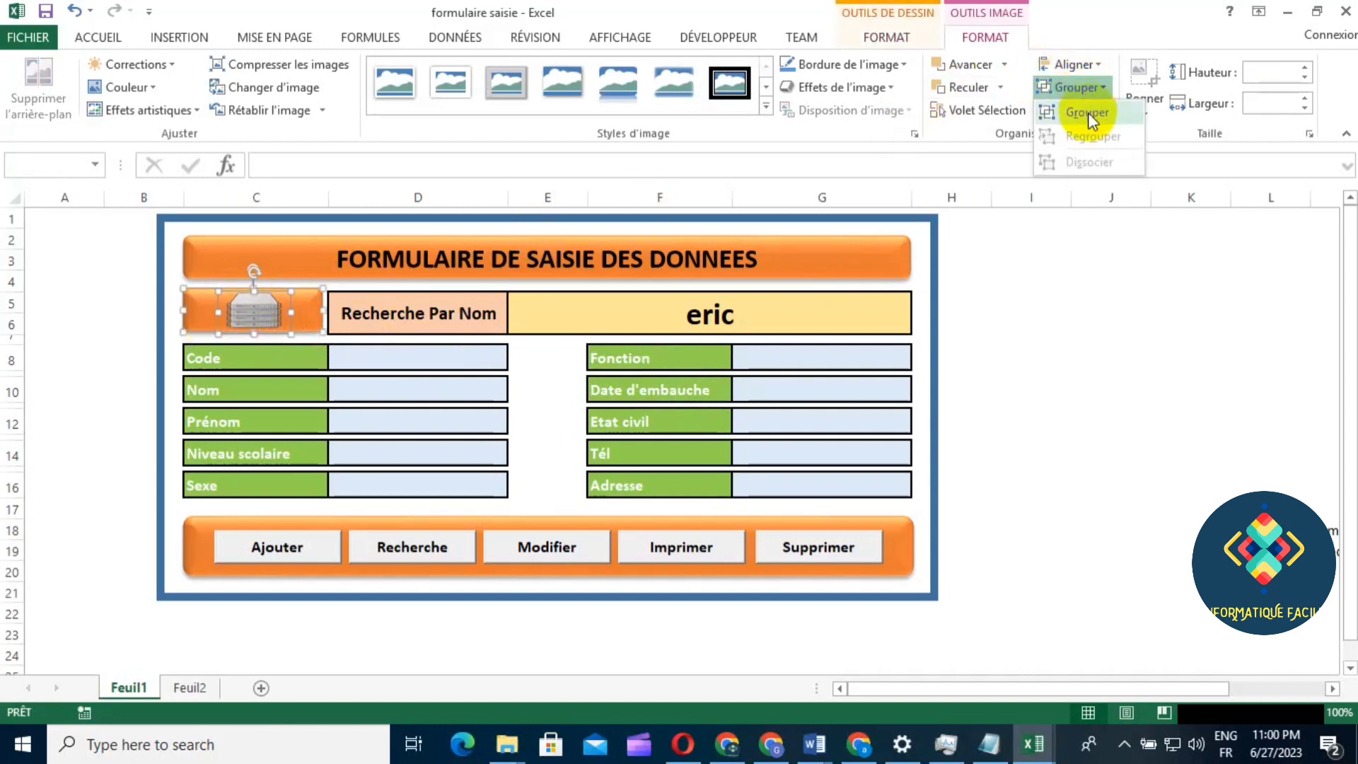
{"action": "left_click", "coordinate": [1088, 113]}
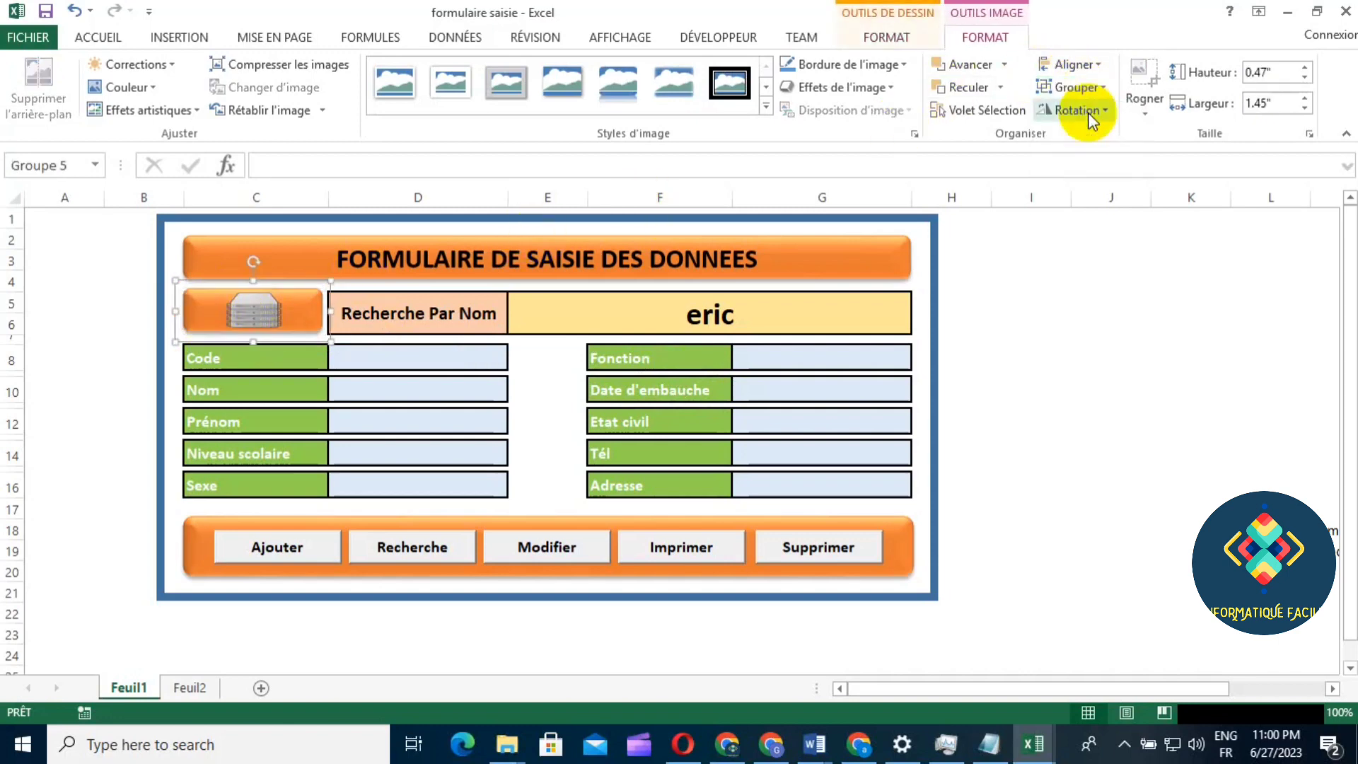
Hyperlink the group to Feuil2 as a place in this document
{"action": "right_click", "coordinate": [249, 313]}
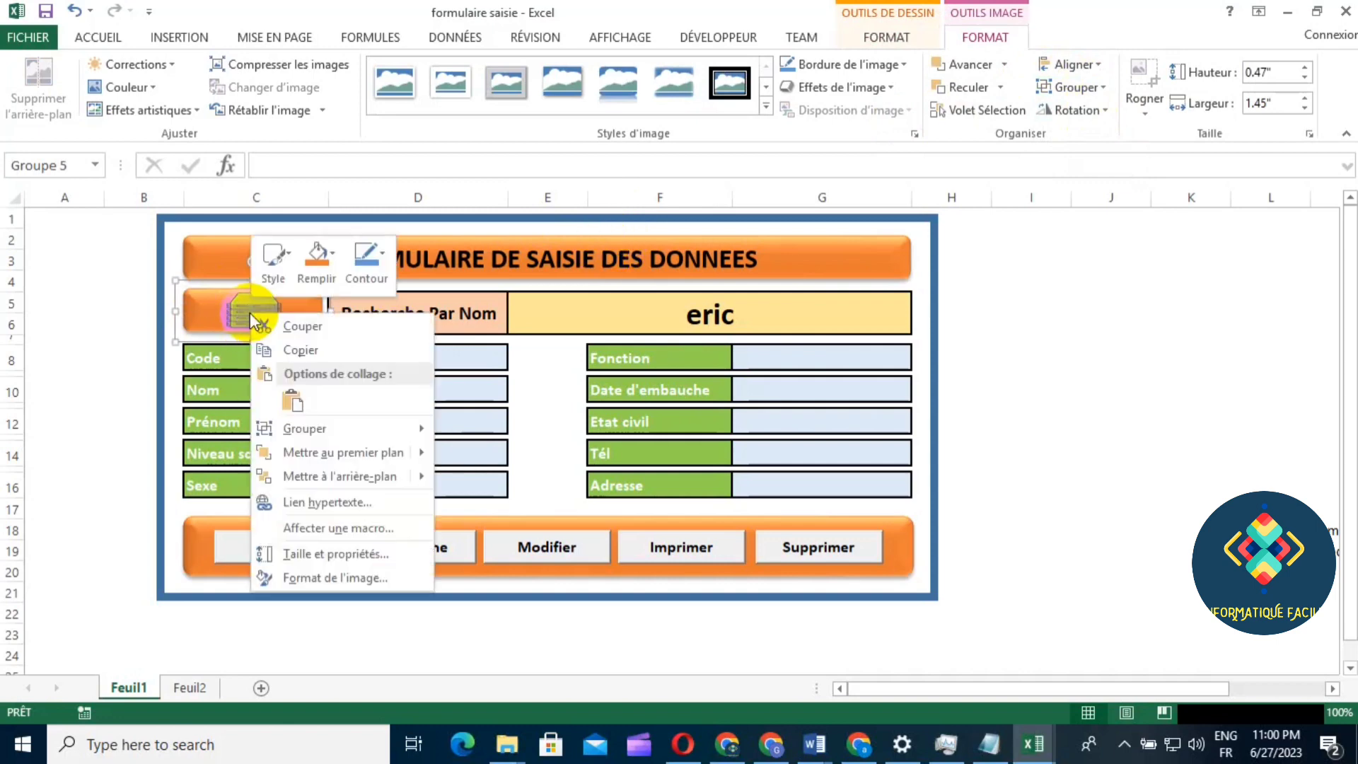
{"action": "left_click", "coordinate": [342, 502]}
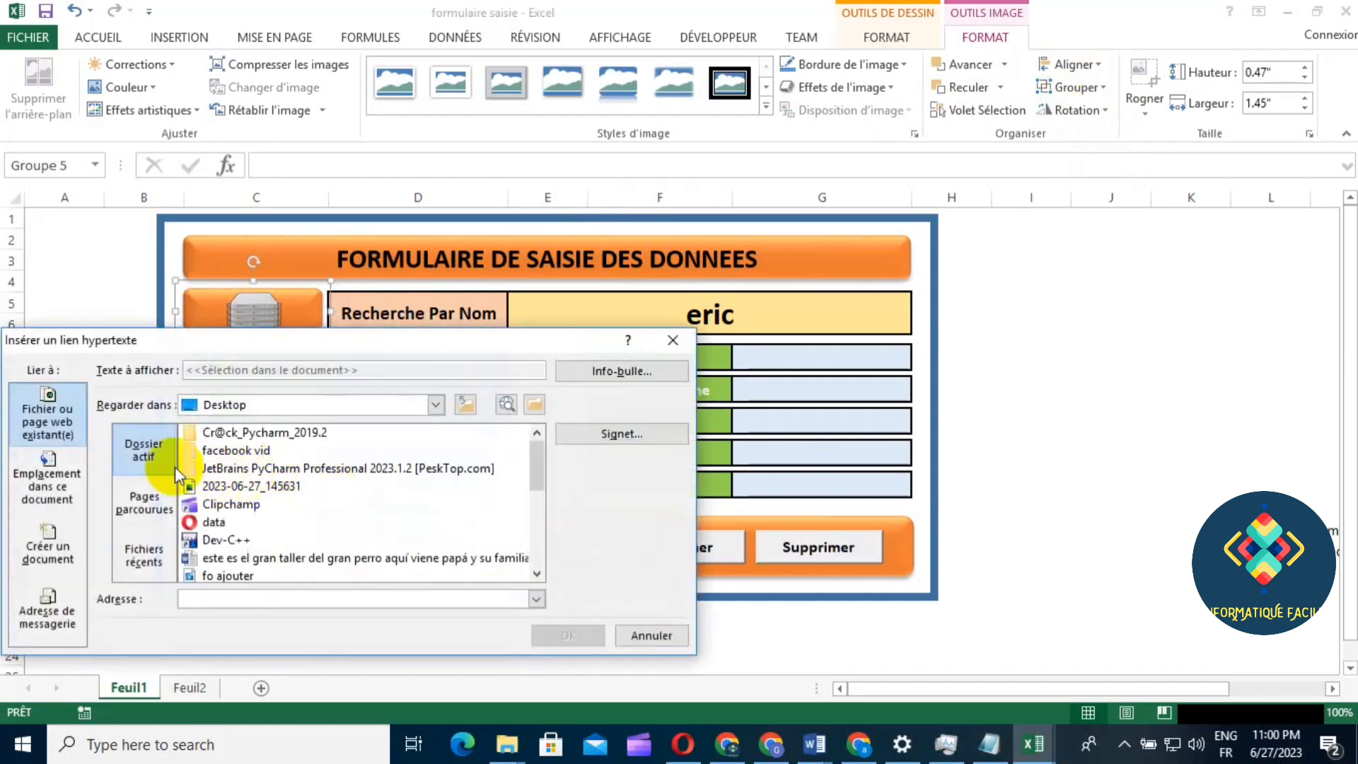
{"action": "left_click", "coordinate": [70, 495]}
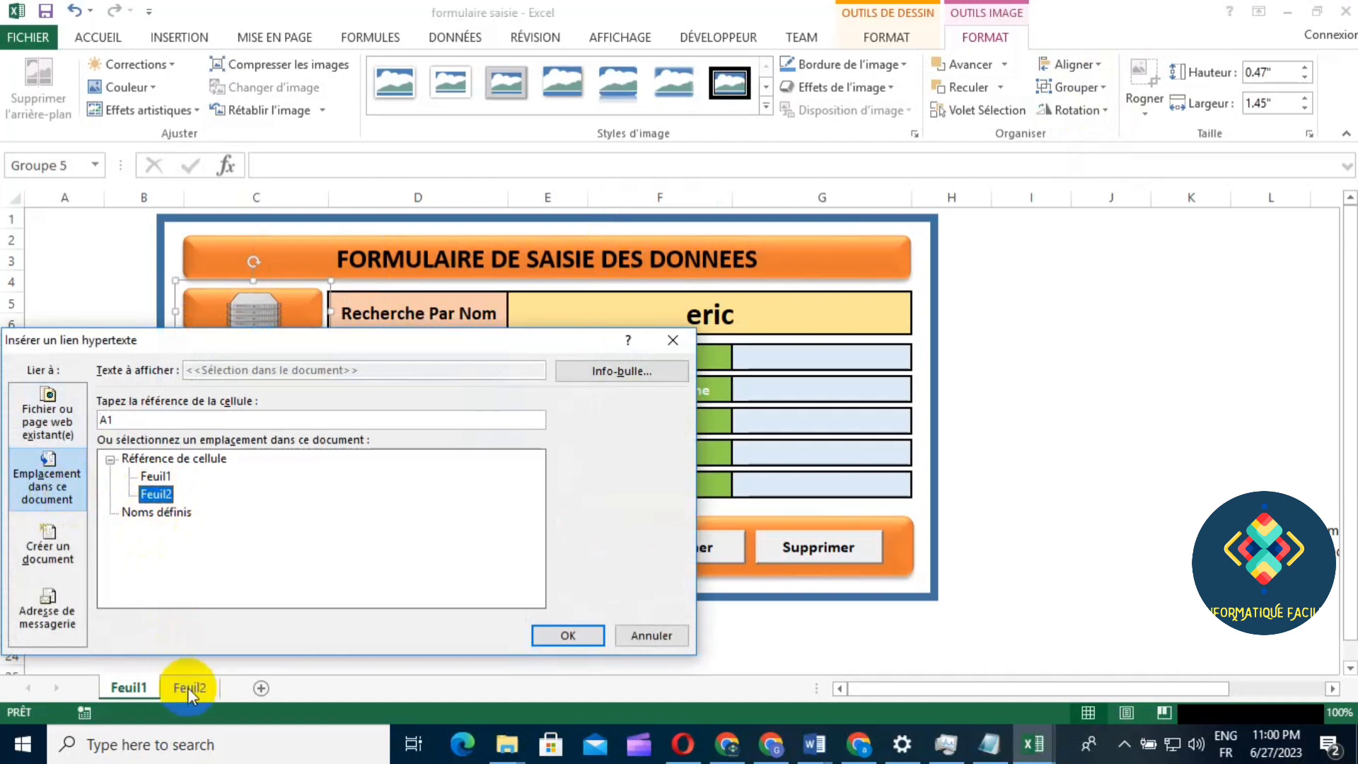
{"action": "left_click", "coordinate": [566, 635]}
{"action": "left_click", "coordinate": [473, 633]}
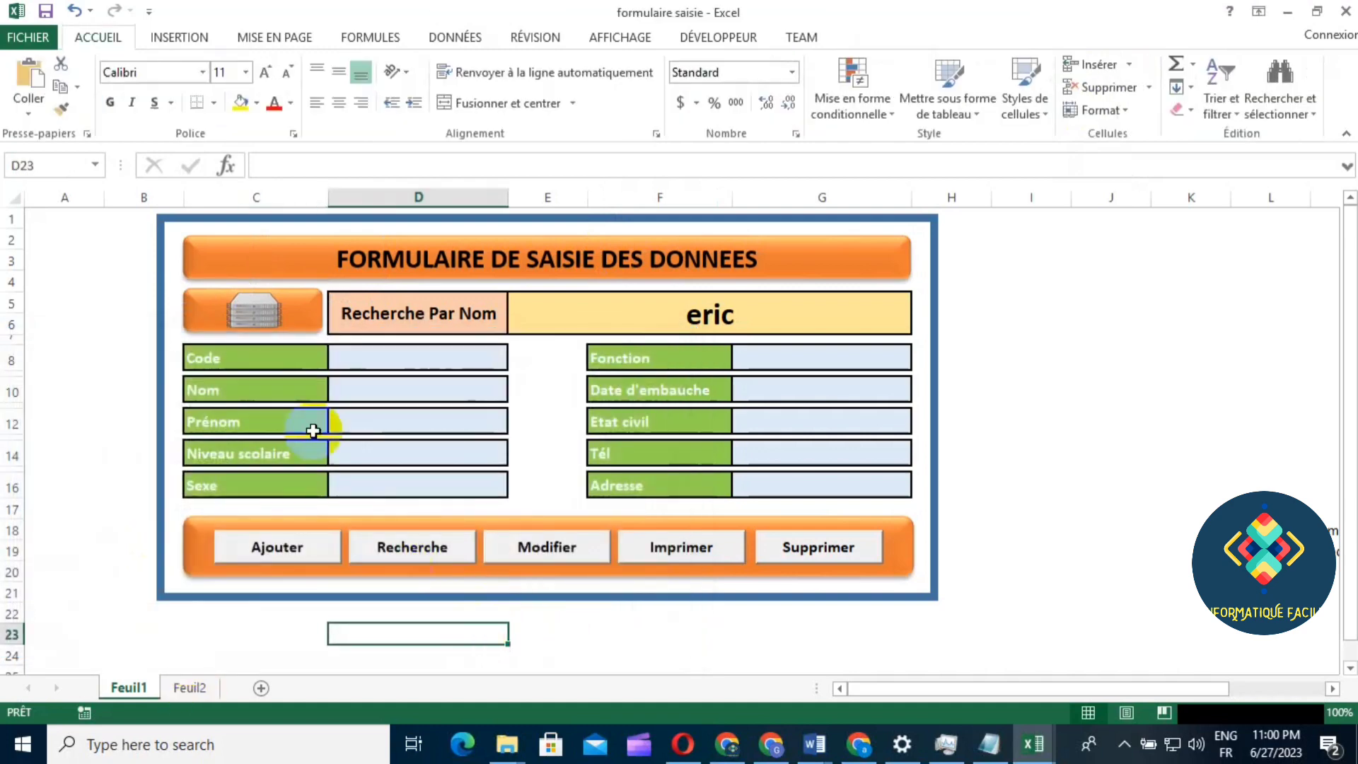
Test twice that the database button jumps to Feuil2, returning to Feuil1 each time
{"action": "left_click", "coordinate": [215, 322]}
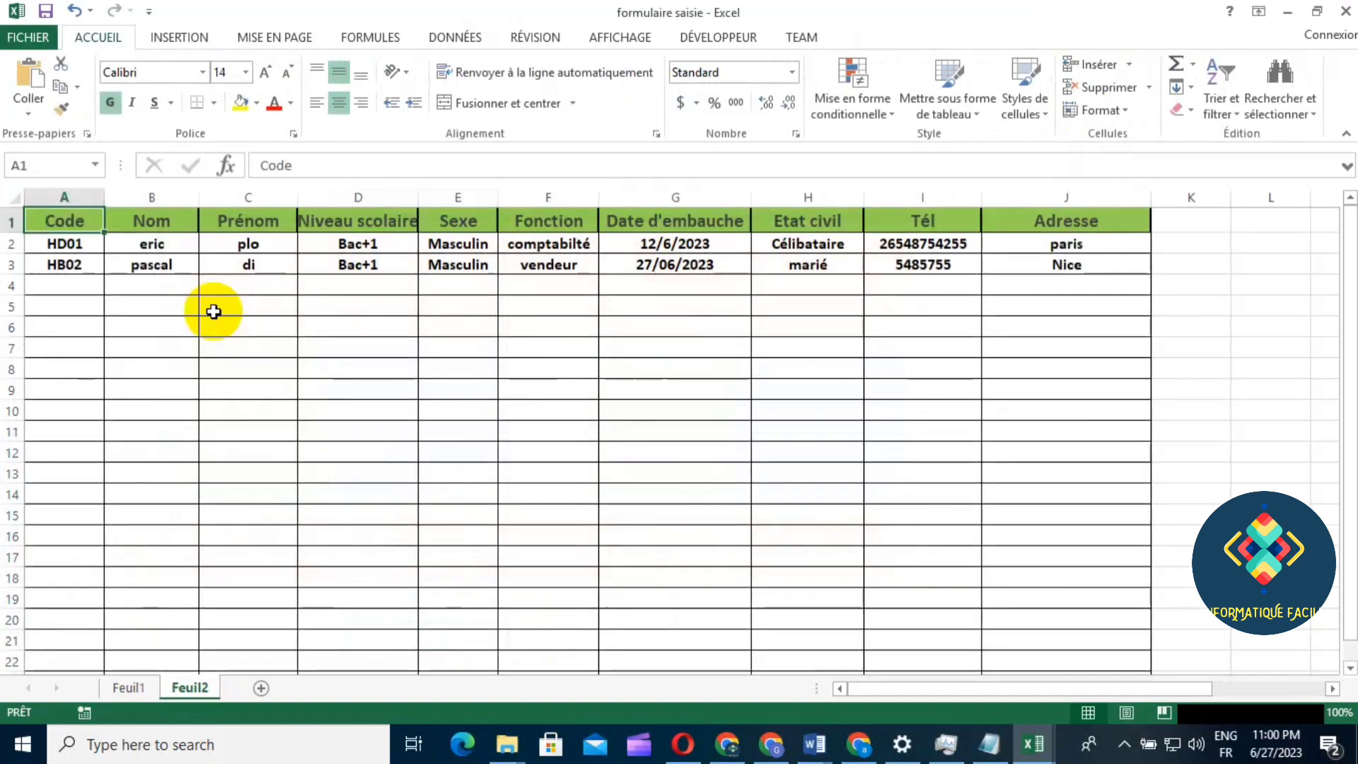
{"action": "left_click", "coordinate": [124, 688]}
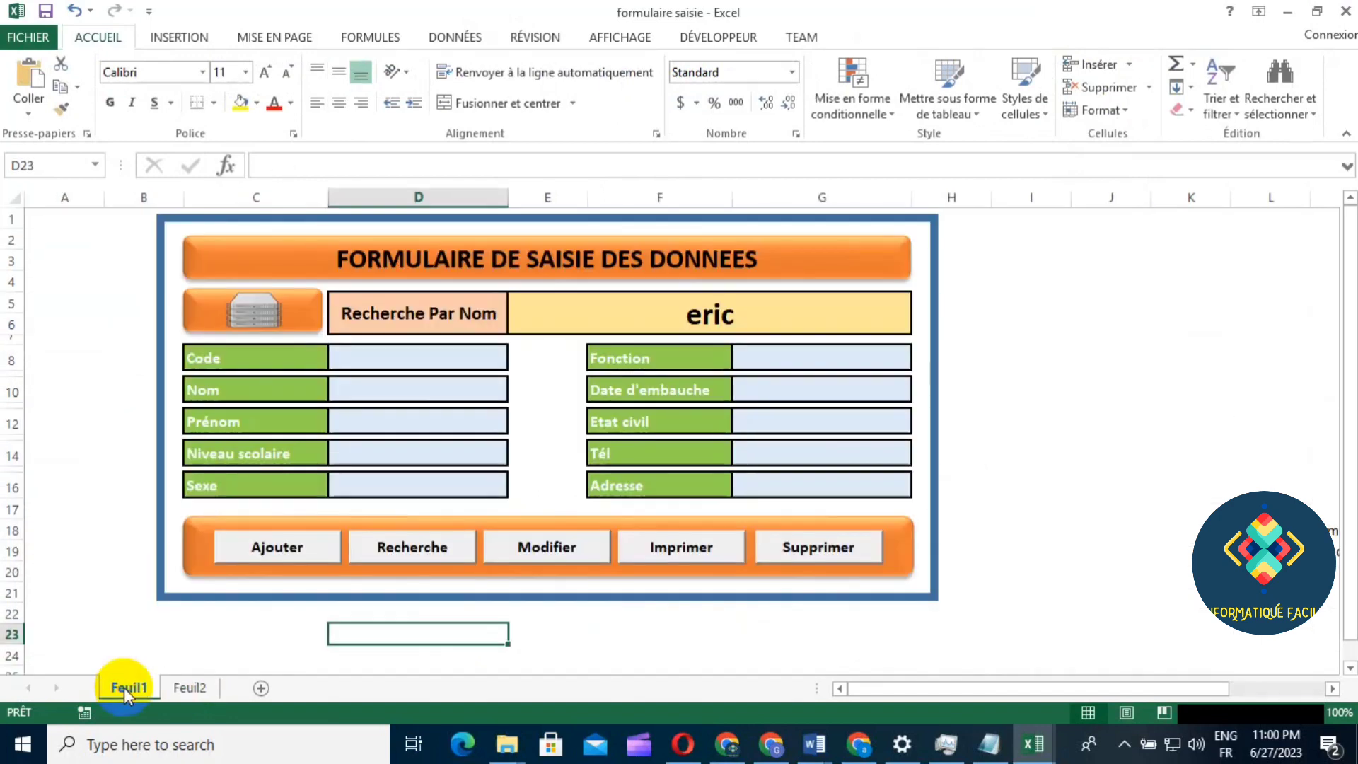
{"action": "left_click", "coordinate": [265, 322]}
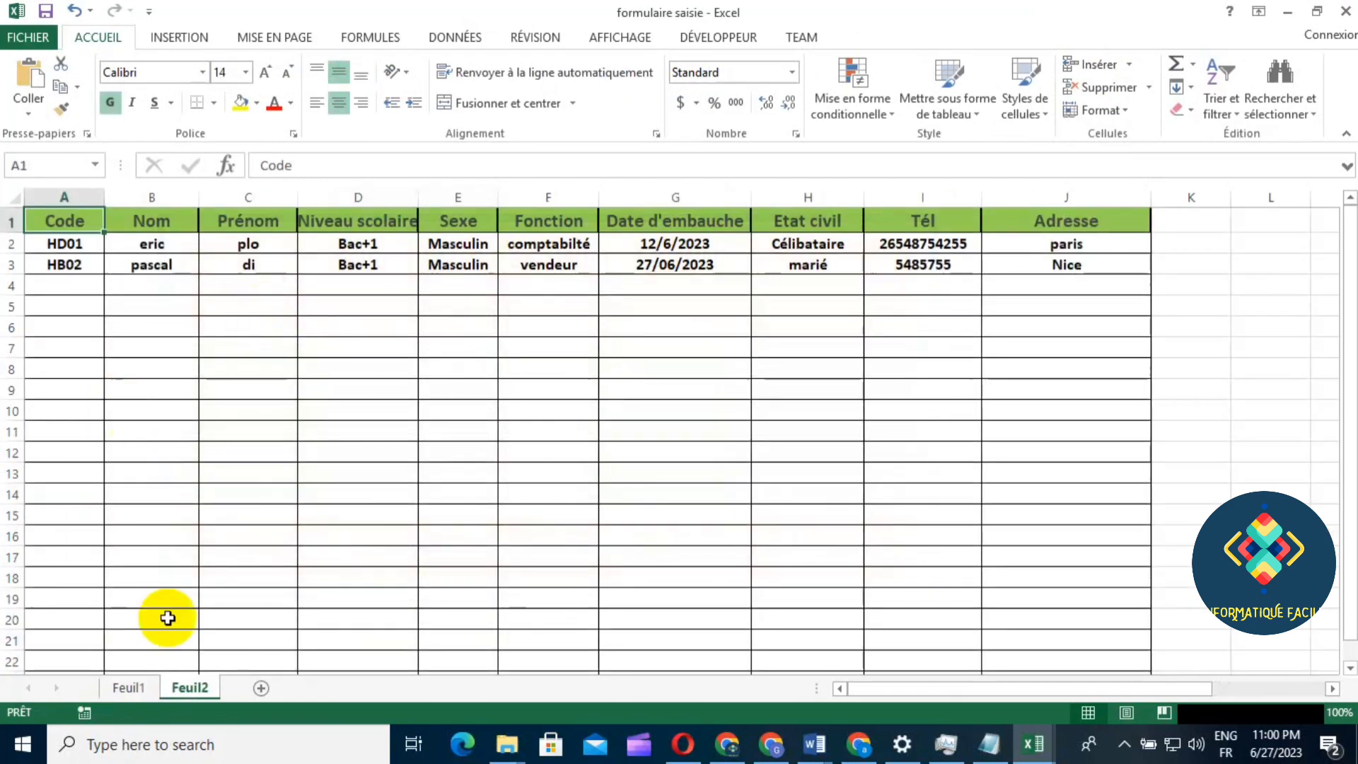
{"action": "left_click", "coordinate": [137, 686]}
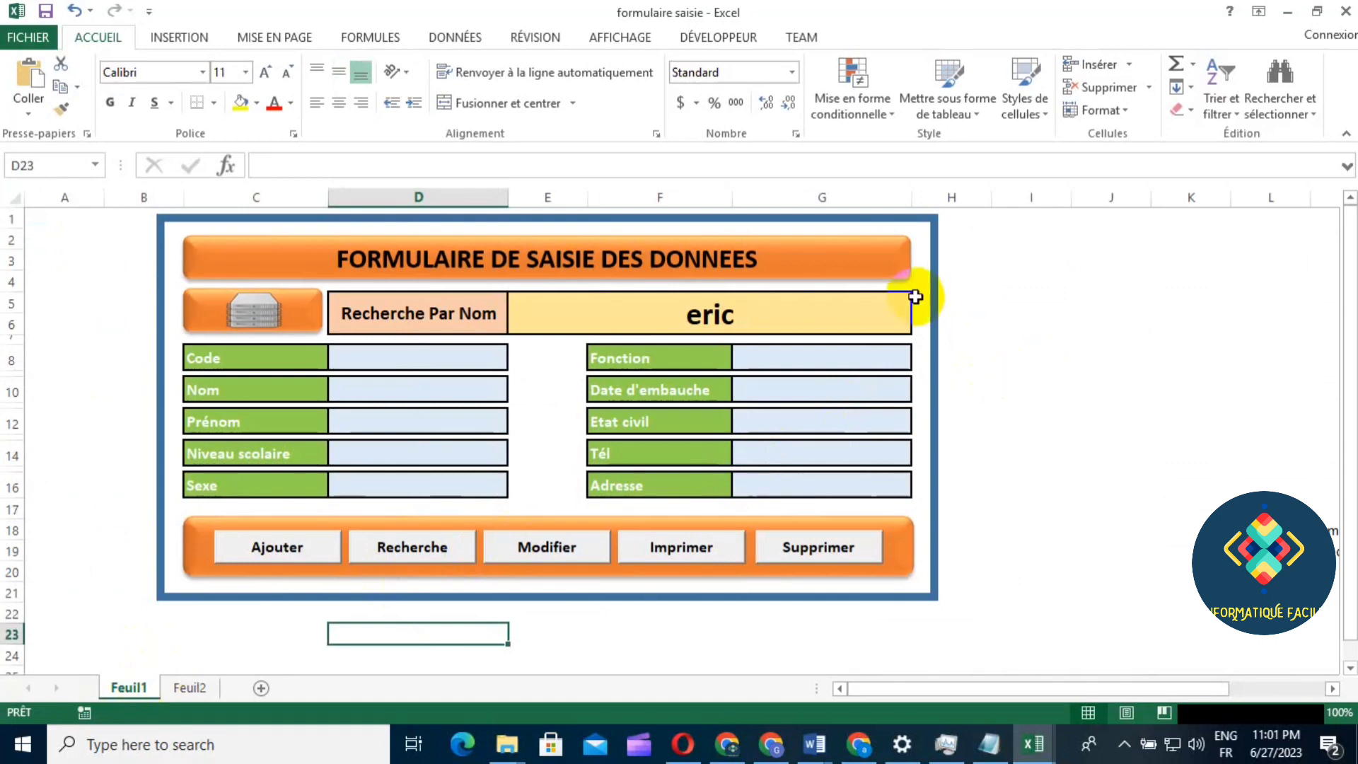
Delete the search name from cell E5
{"action": "left_click", "coordinate": [830, 315]}
{"action": "key", "text": "Delete"}
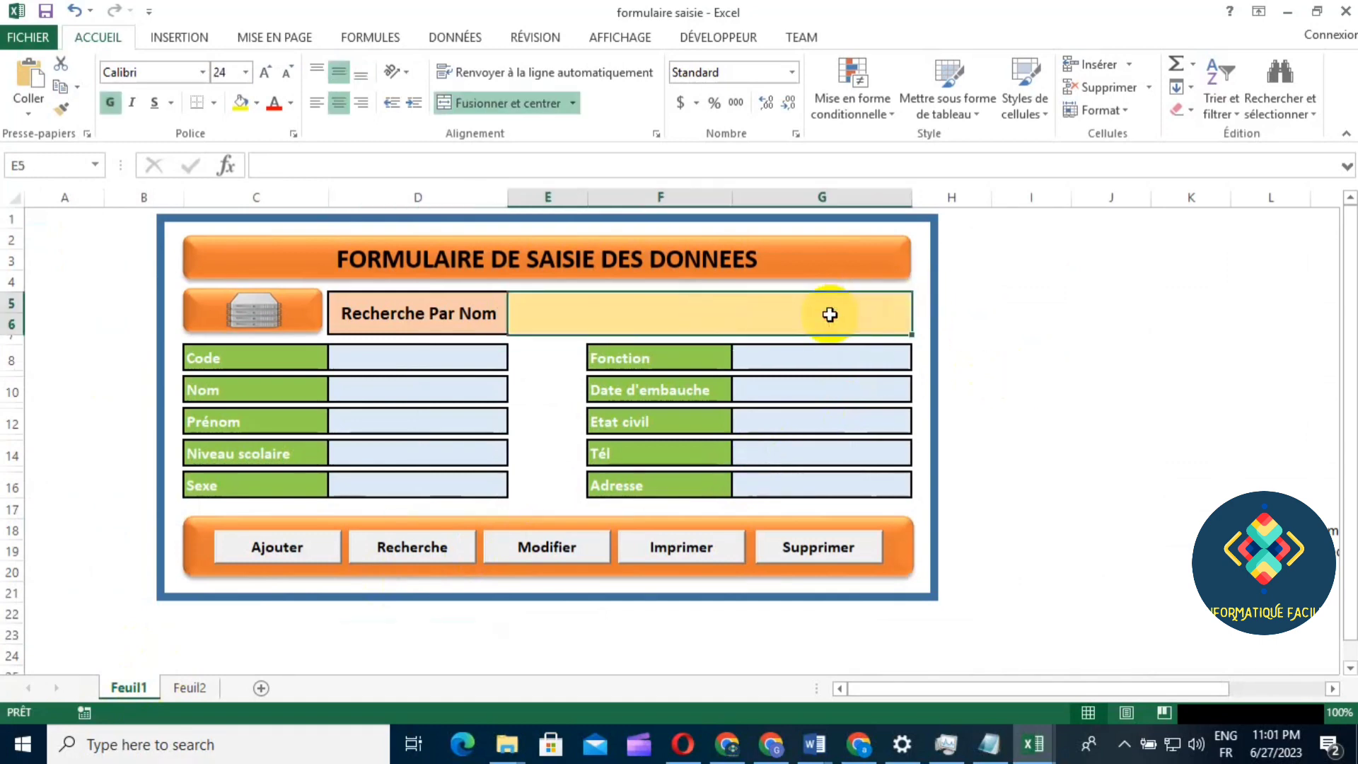
{"action": "left_click", "coordinate": [1076, 326]}
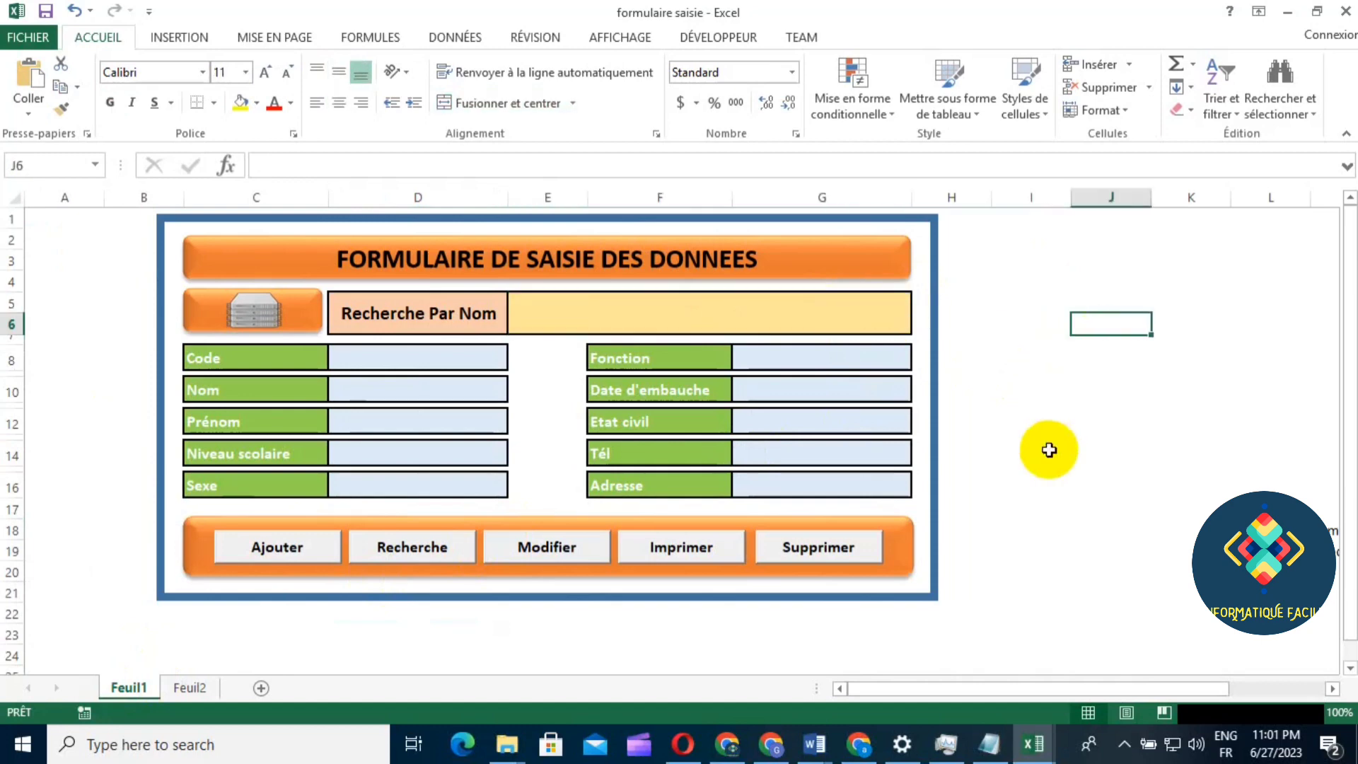